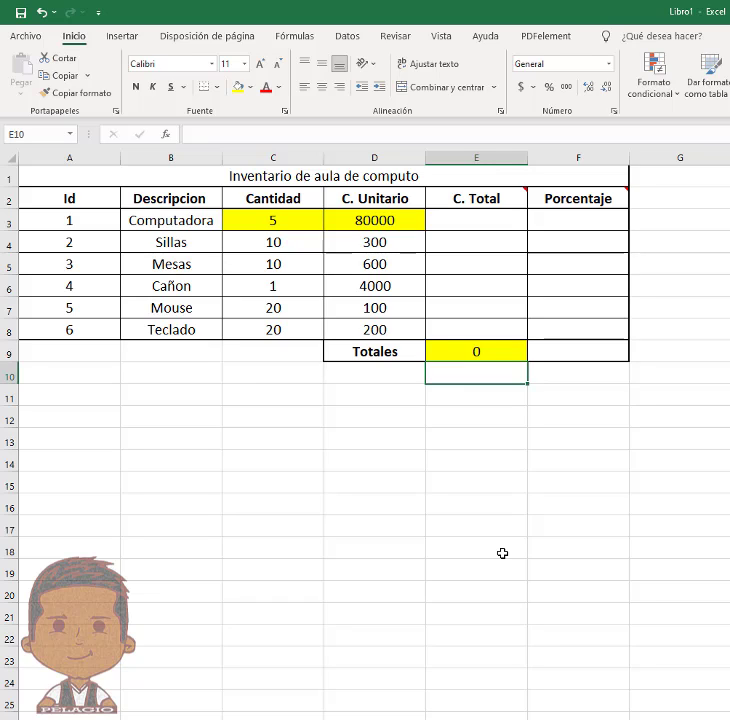
Calculate the Computadora total in E3 with =(C3*D3) and copy the formula down through E8.
click(477, 224)
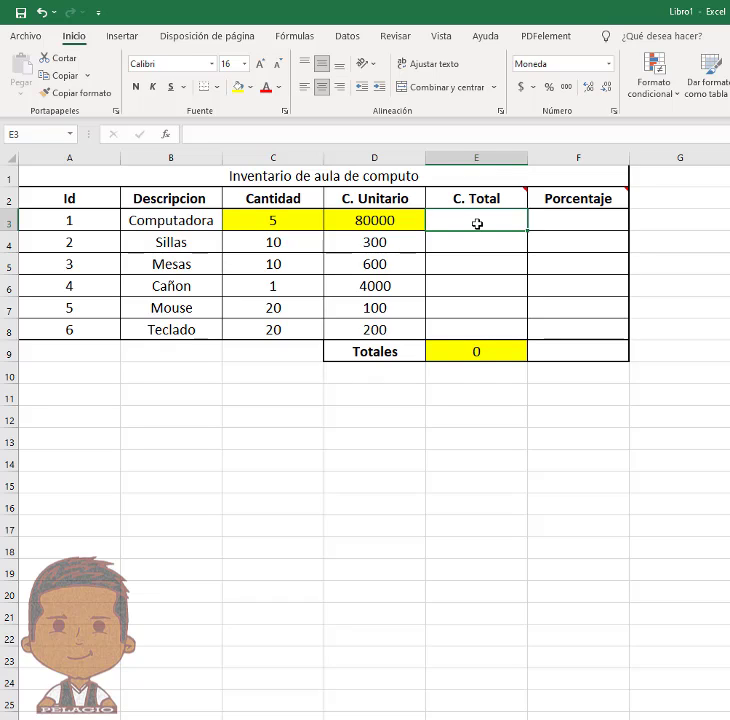
text(=()
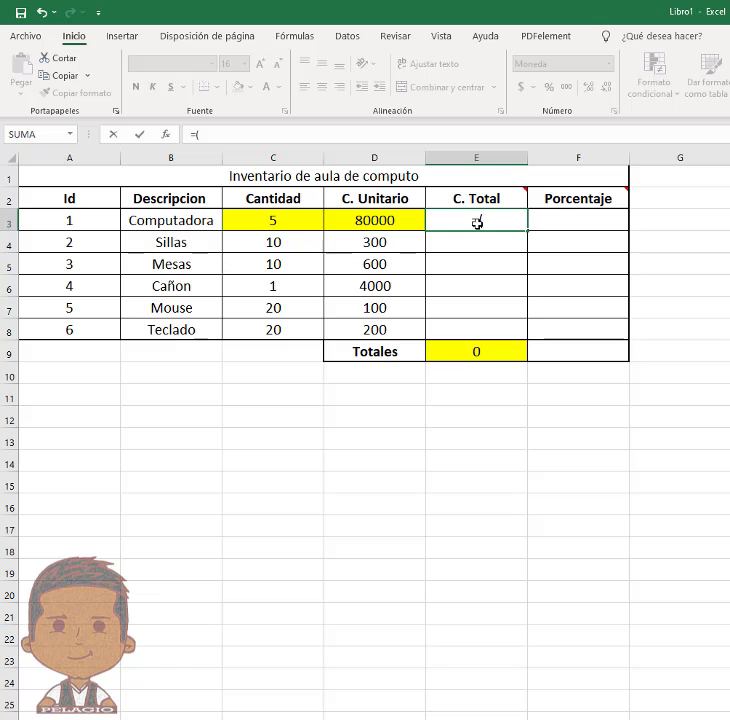
click(293, 222)
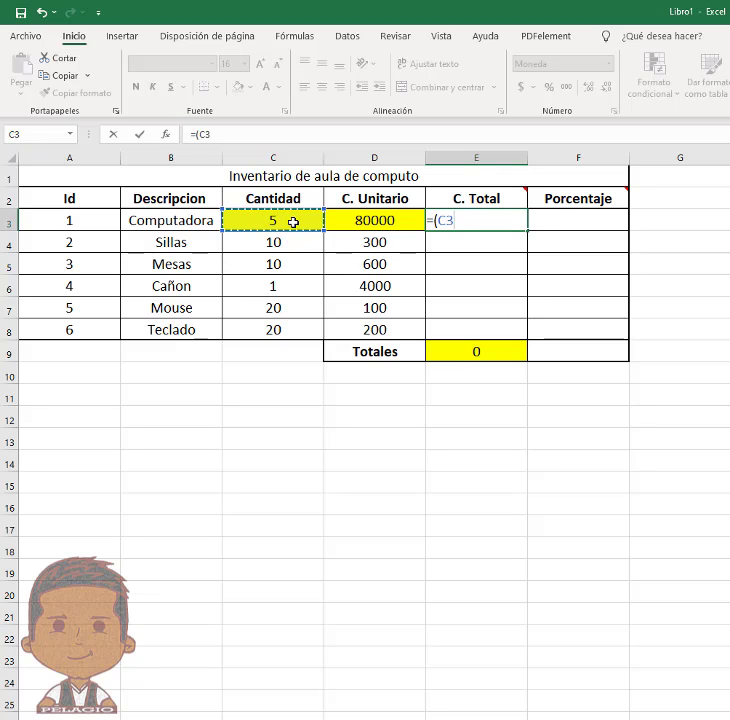
text(*)
click(347, 221)
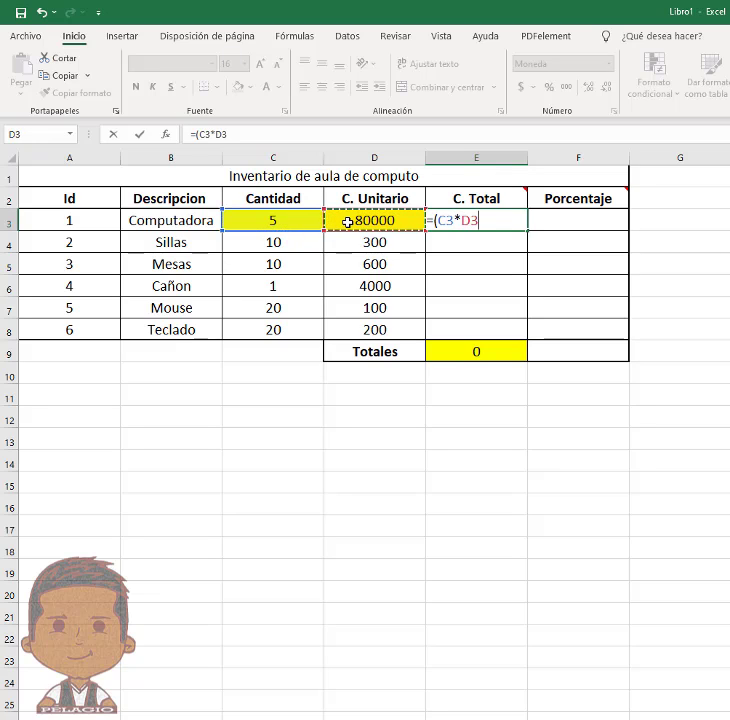
text())
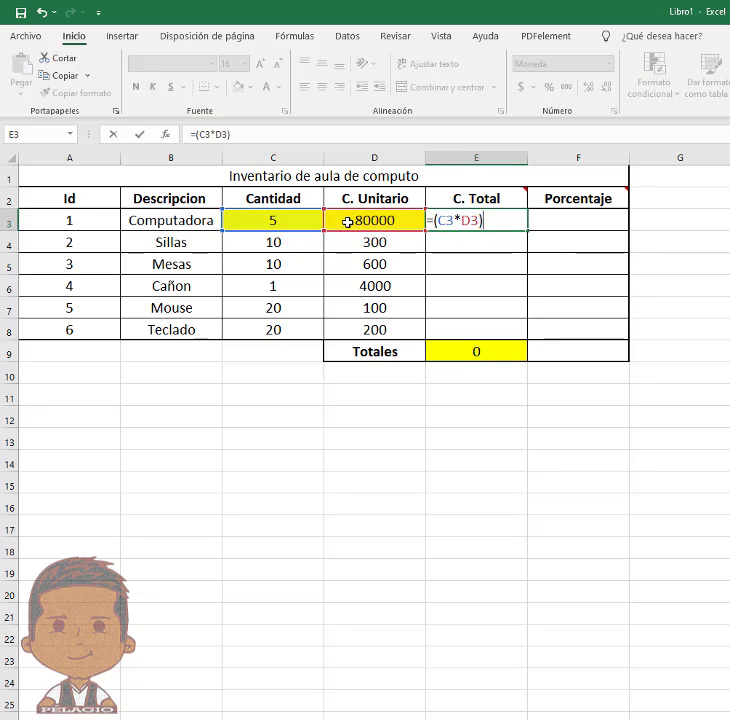
key(Return)
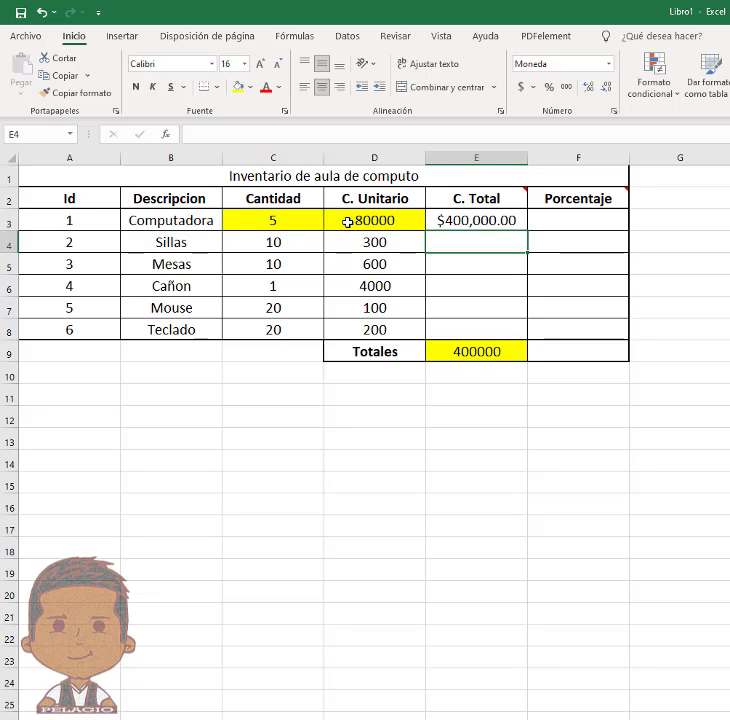
click(485, 218)
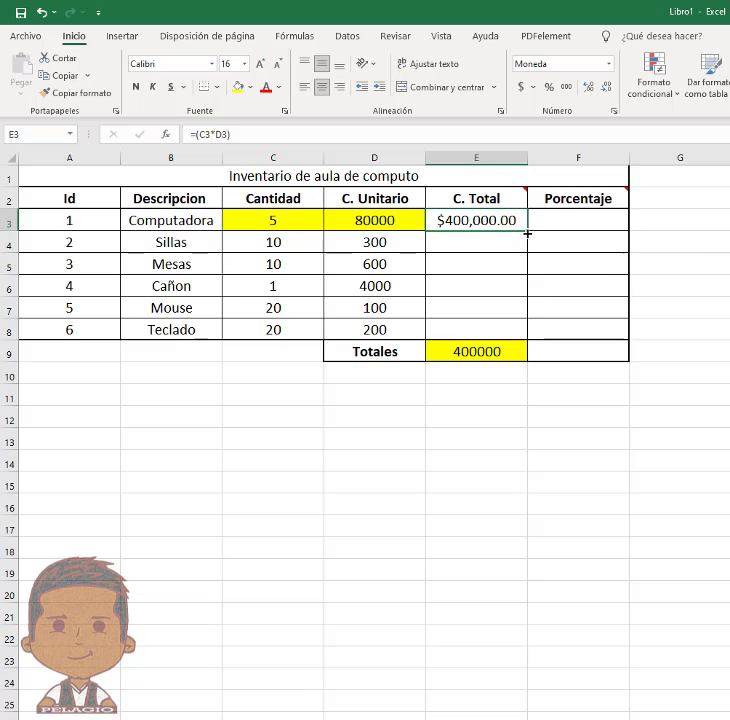
drag(527, 233, 530, 338)
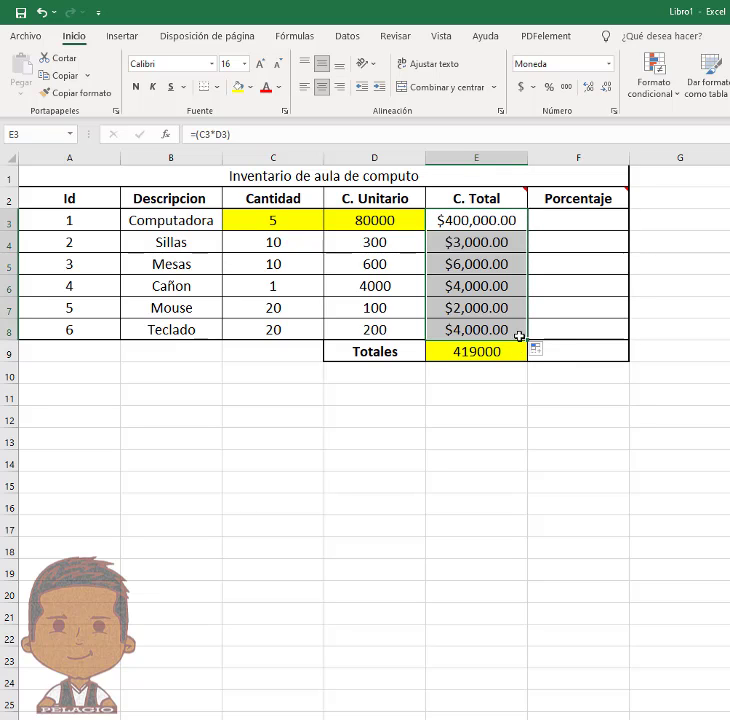
Review the copied C. Total formulas one by one from E3 to E8.
click(466, 225)
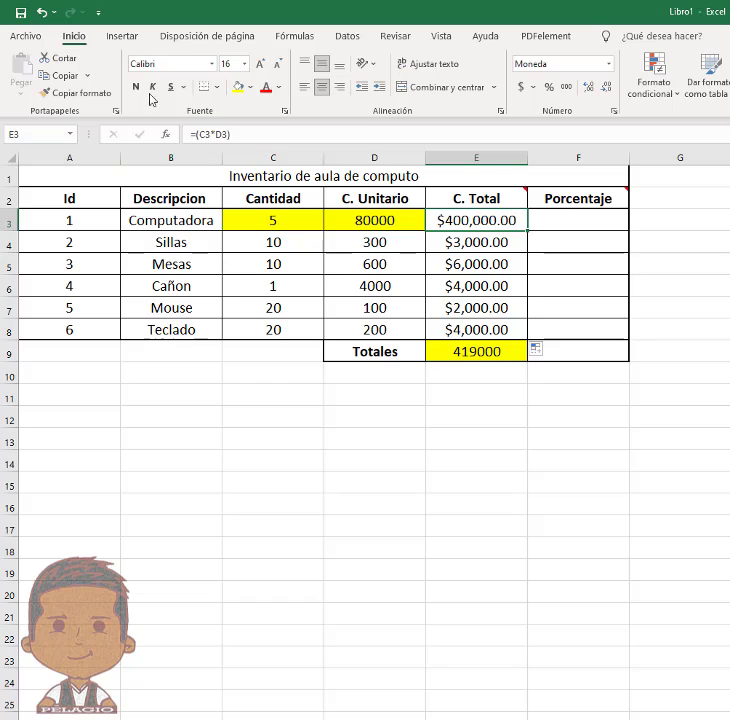
click(493, 235)
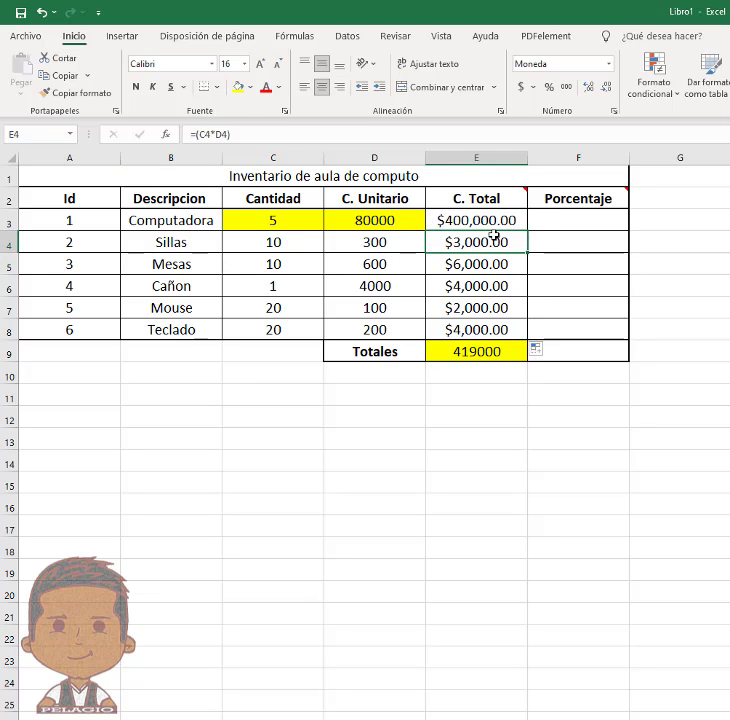
key(Down)
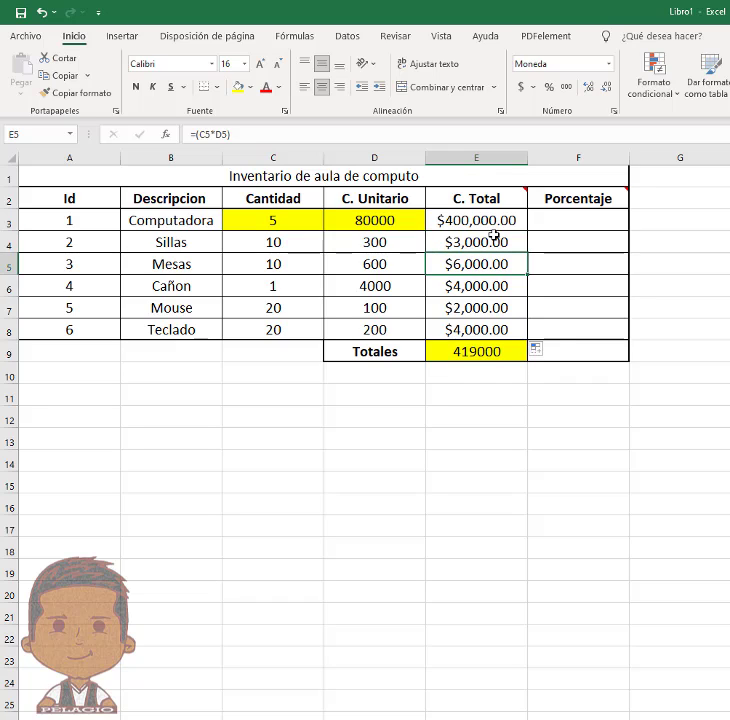
key(Down)
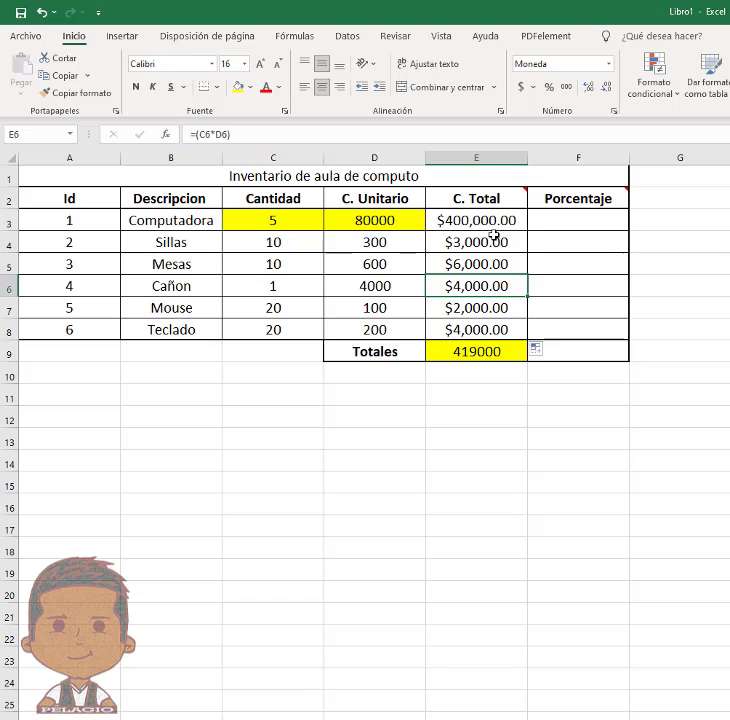
key(Down)
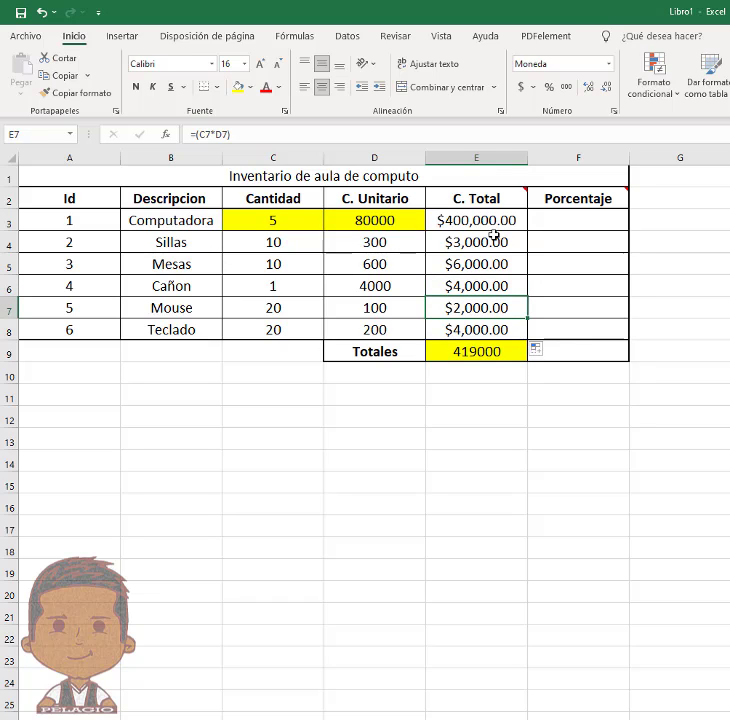
key(Down)
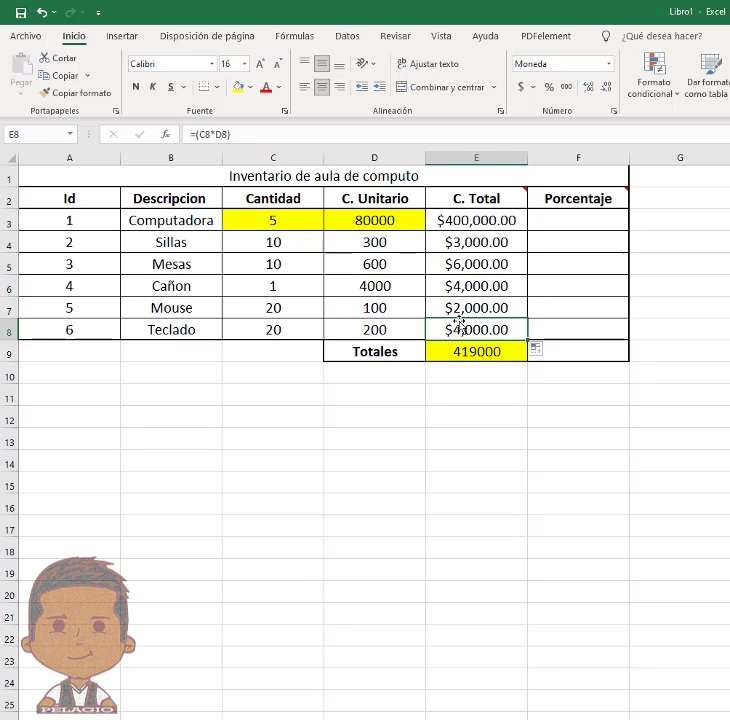
Apply the Moneda number format to the grand total in E9.
click(447, 357)
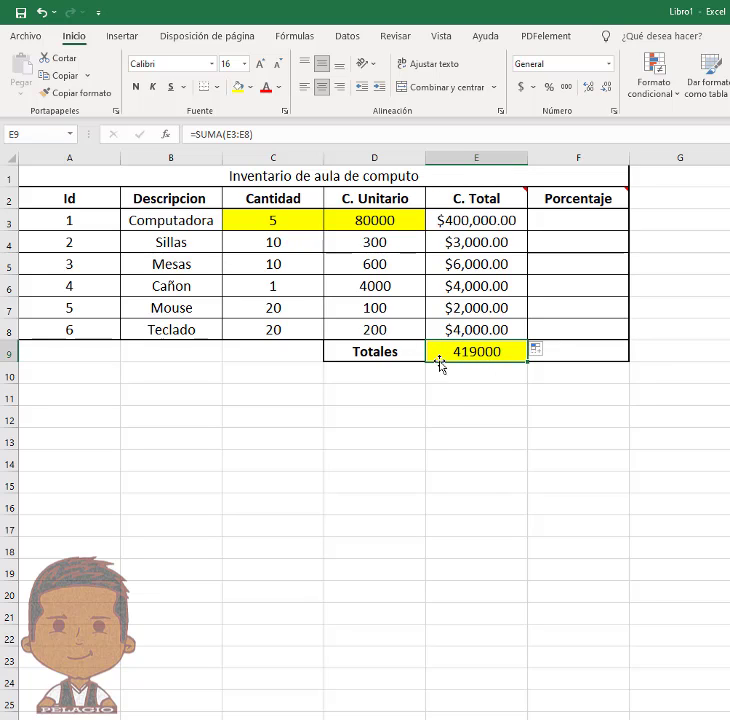
click(609, 63)
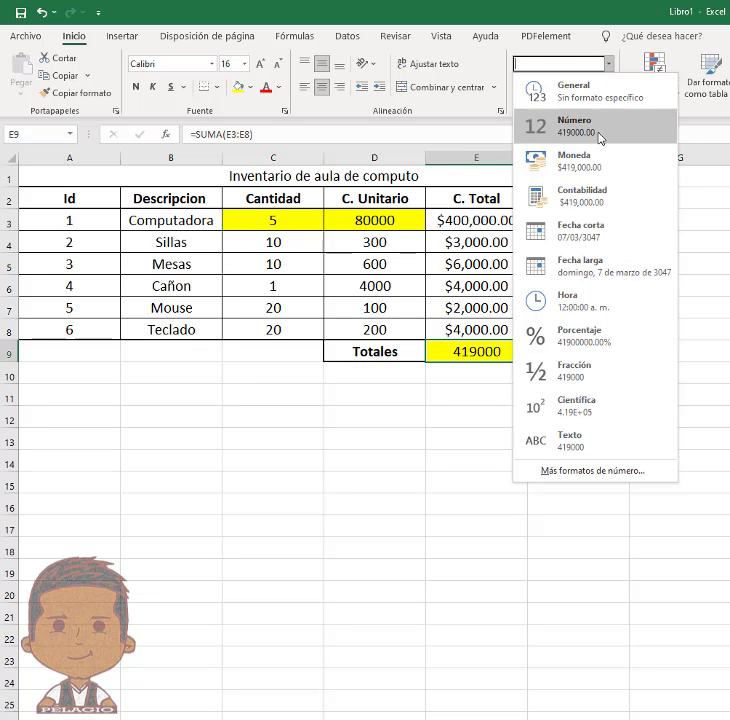
click(587, 155)
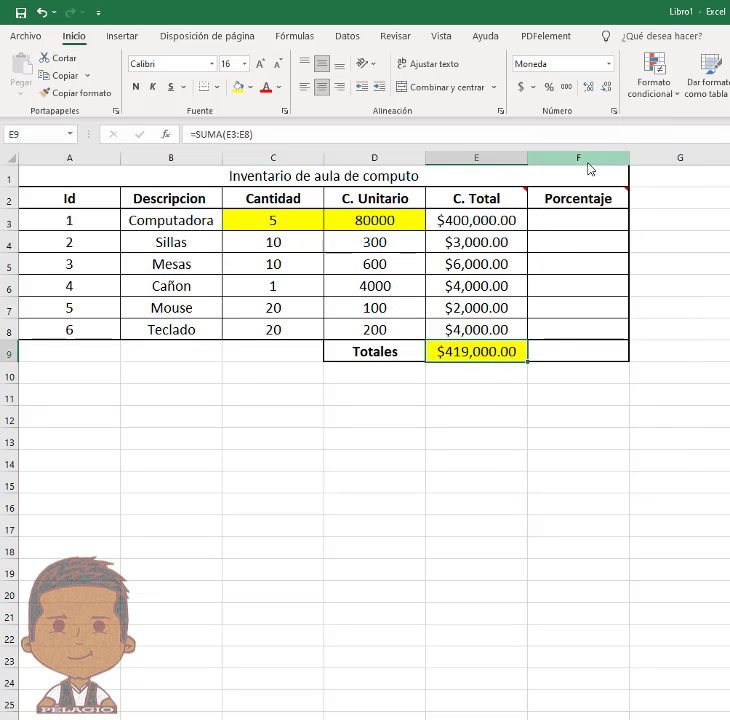
click(535, 416)
Begin the Porcentaje formula in F3 by dividing the Computadora total E3 by the grand total E9 inside parentheses.
click(571, 224)
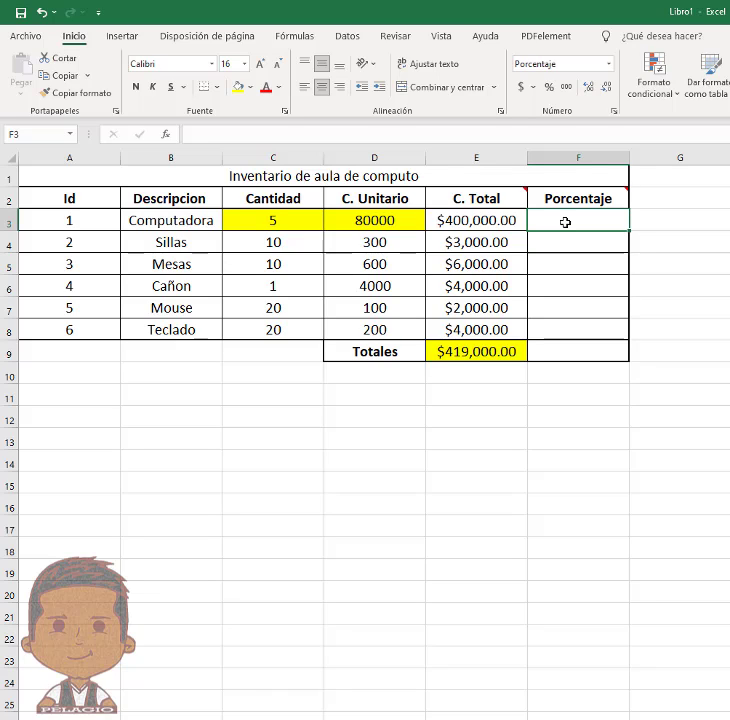
text(?=)
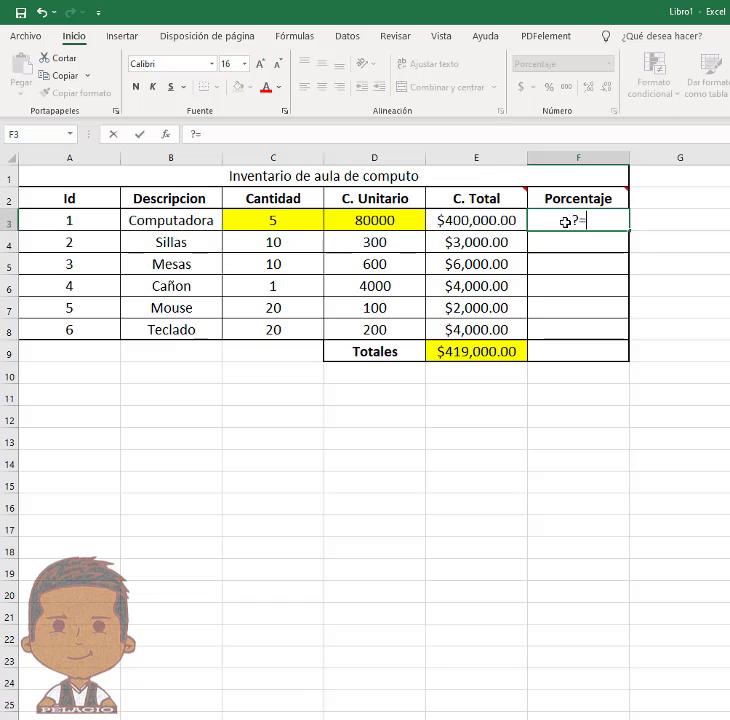
key(BackSpace)
key(BackSpace)
text(=)
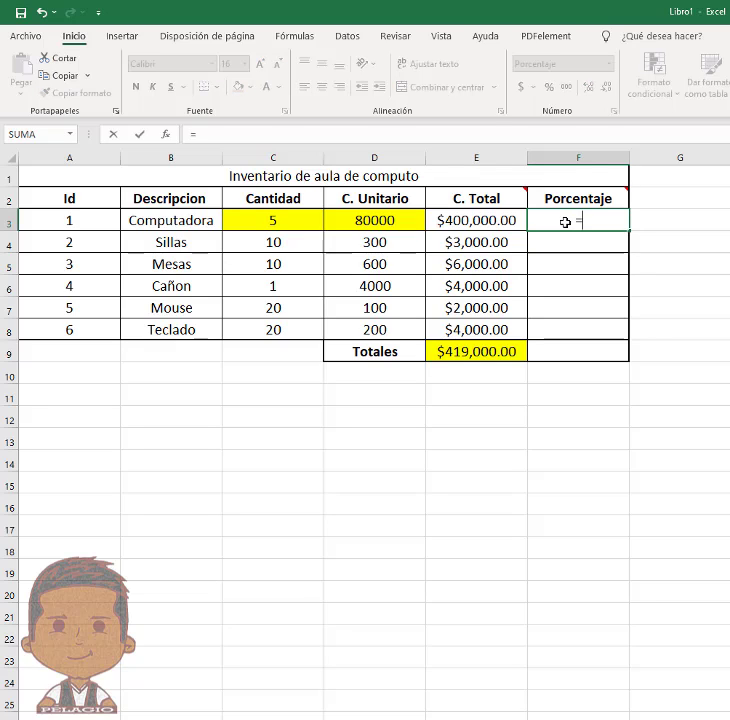
text(()
click(478, 220)
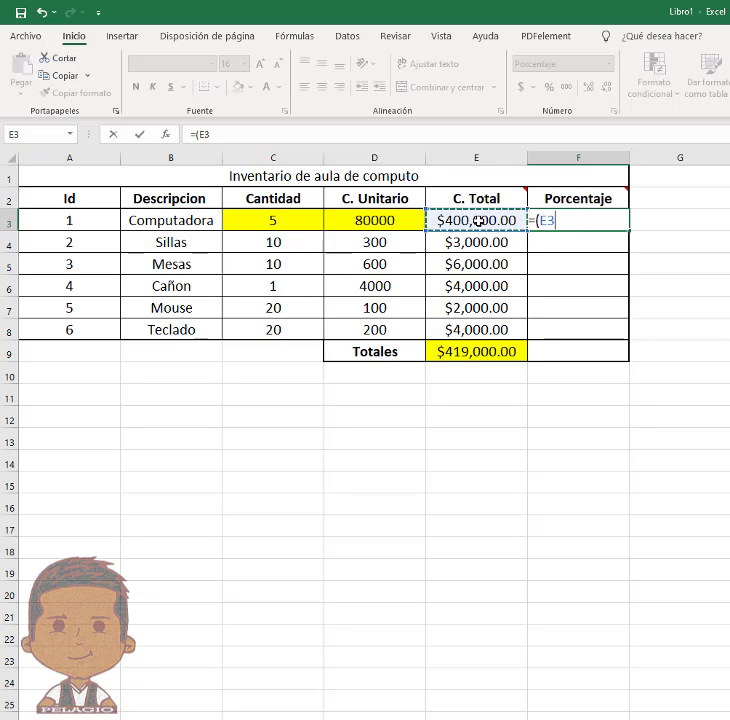
text(/)
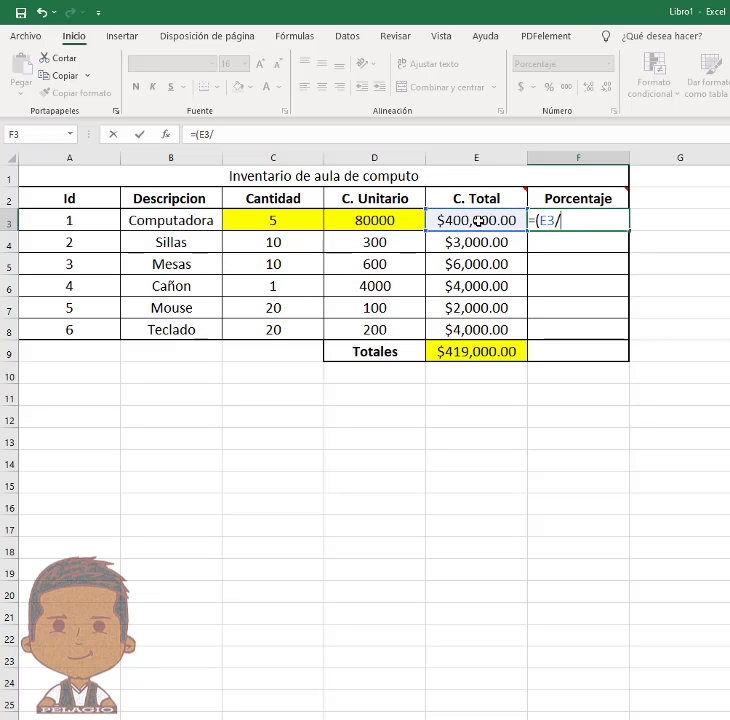
click(480, 352)
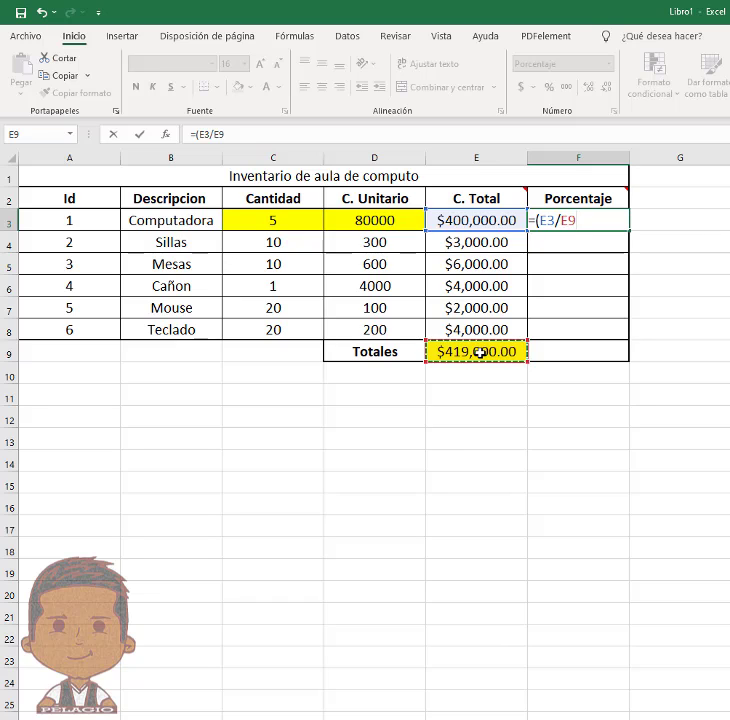
Make the E9 reference absolute to complete =(E3/$E$9) in F3, and copy the formula down through F8.
click(562, 220)
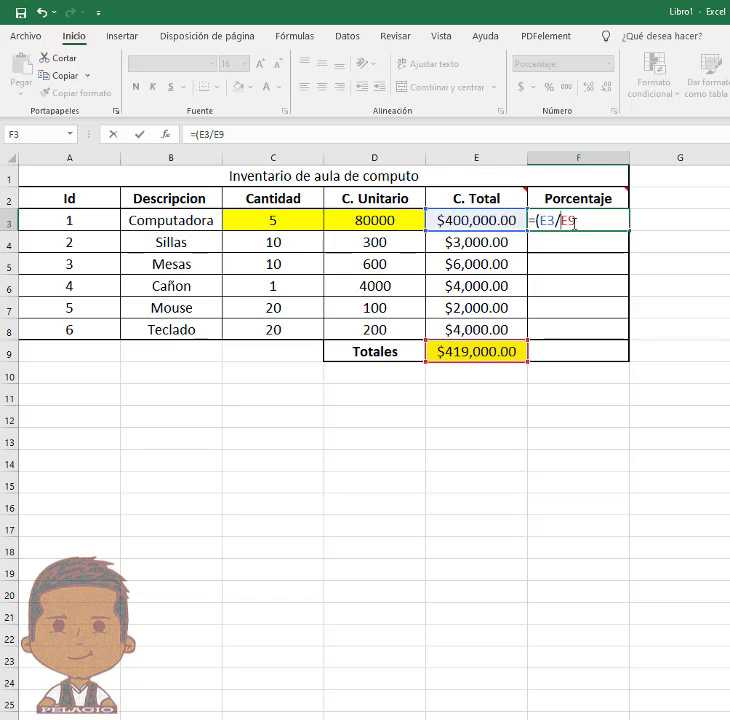
key(F4)
text())
key(Return)
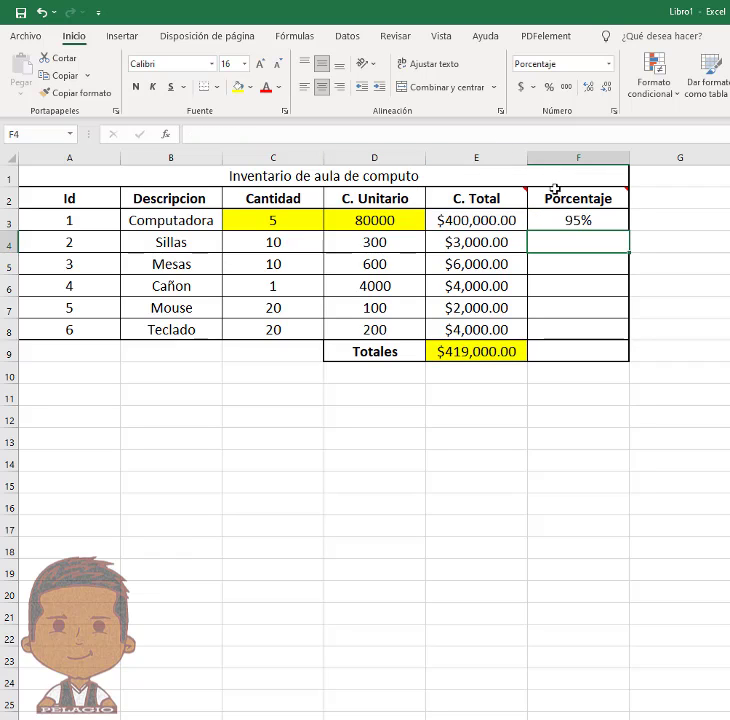
click(556, 218)
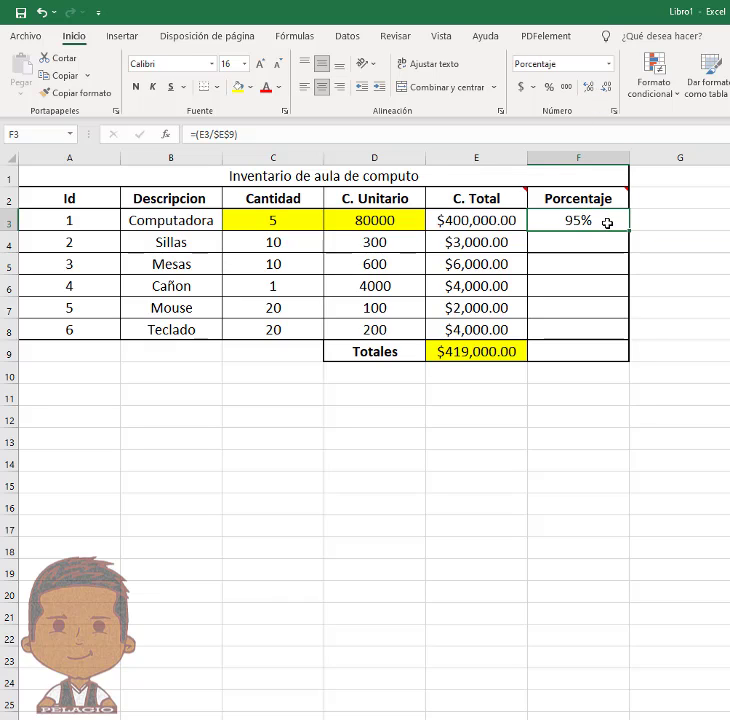
drag(628, 236, 628, 337)
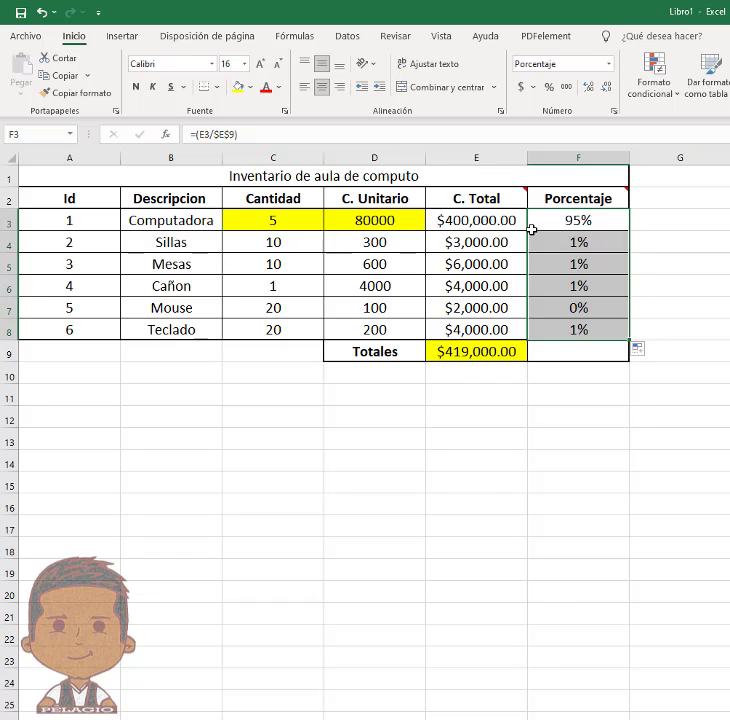
Review the Porcentaje formulas down column F, checking how the row references and the fixed total reference were copied.
click(640, 217)
click(604, 219)
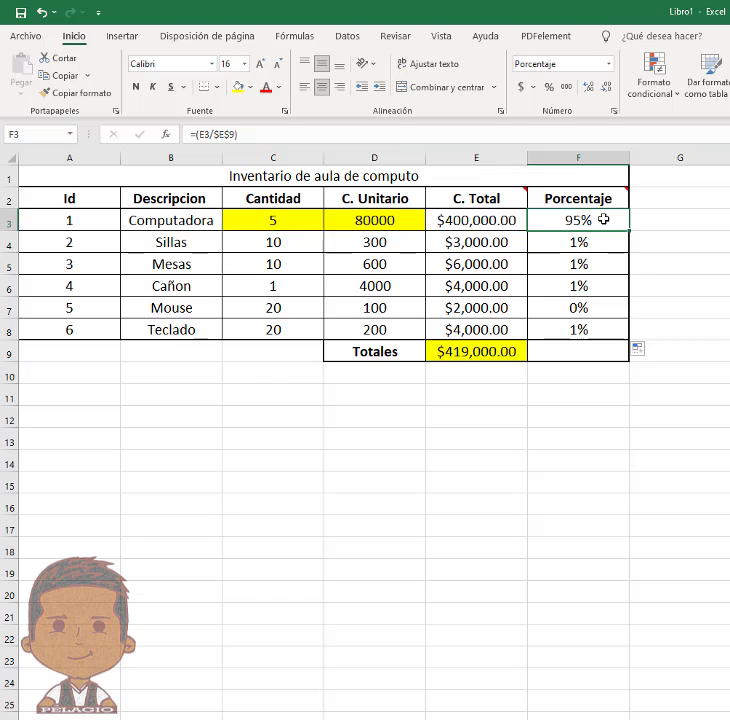
key(Down)
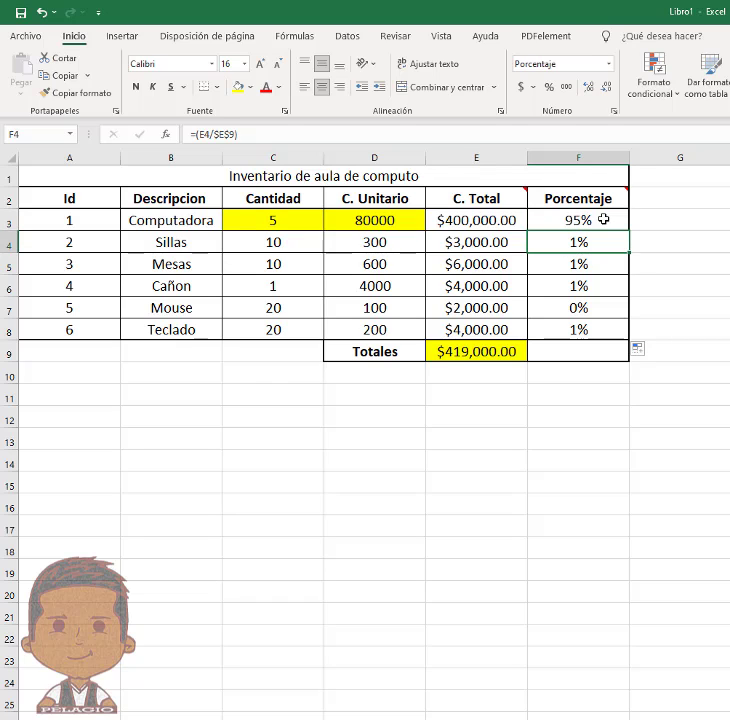
key(Up)
key(Down)
key(Down)
key(Down)
key(Down)
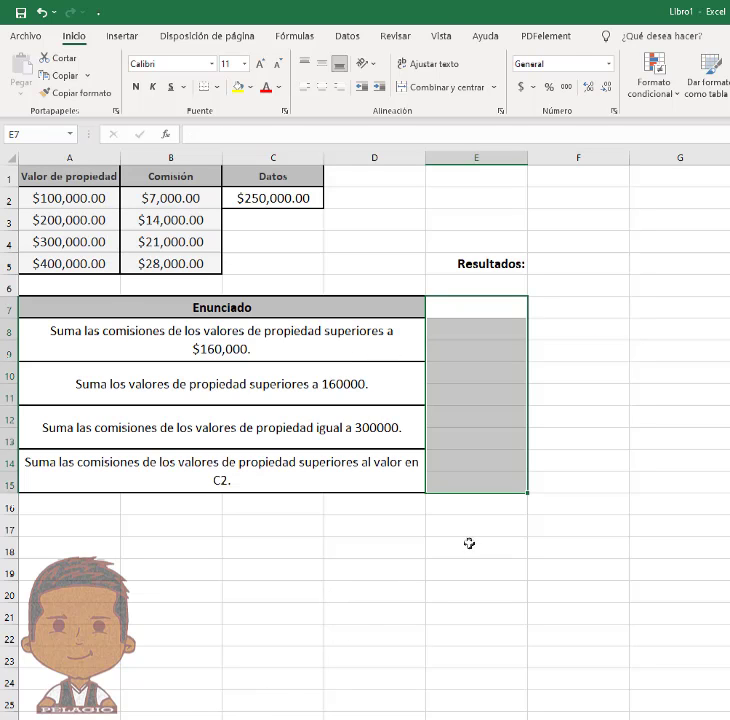
Sum the commissions of property values above $160,000 in E8 with =SUMAR.SI(A2:A5,">160000",B2:B5).
click(468, 543)
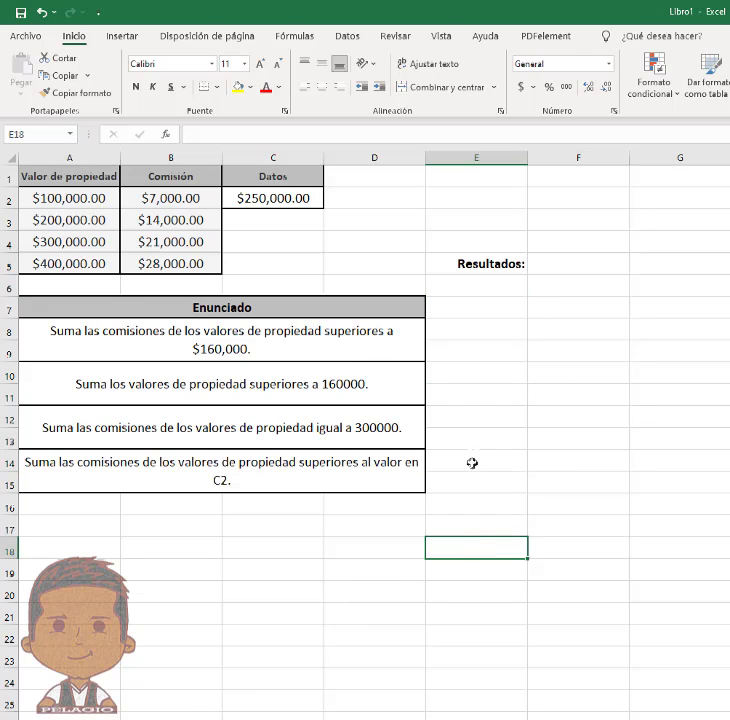
click(452, 333)
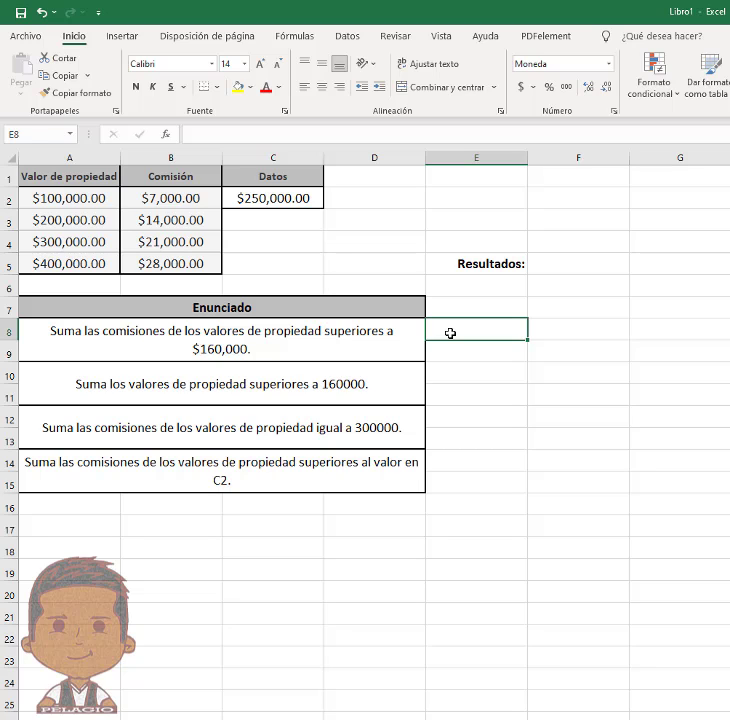
text(=SUMAR)
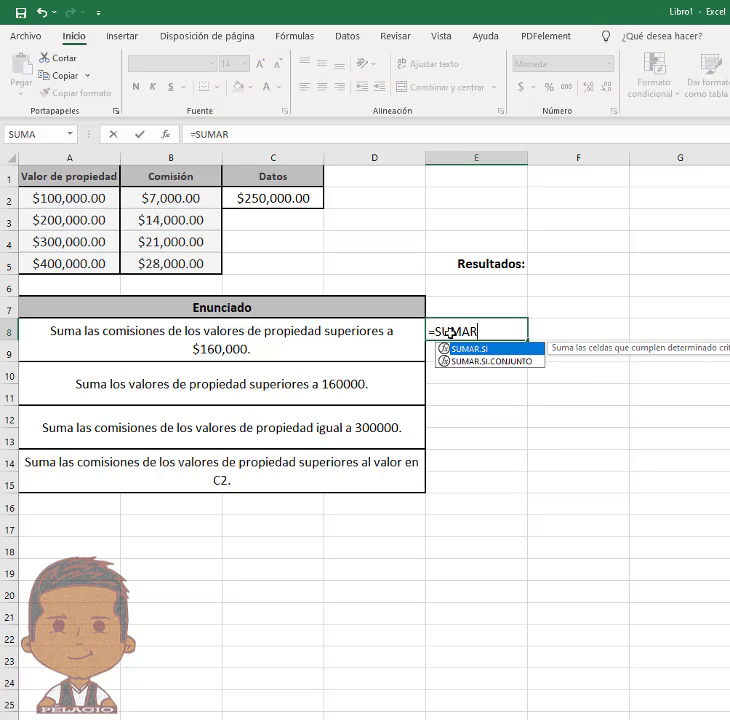
text(.SI()
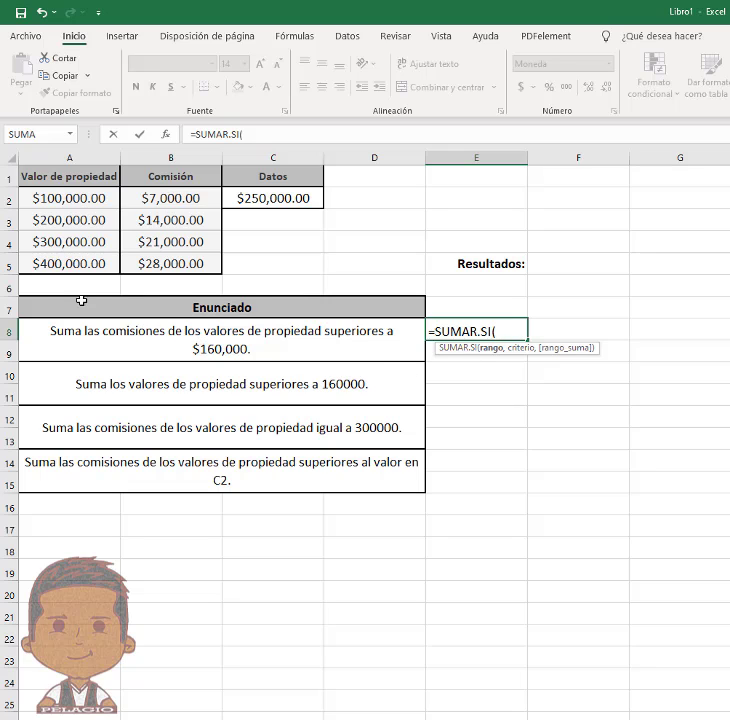
drag(80, 196, 78, 270)
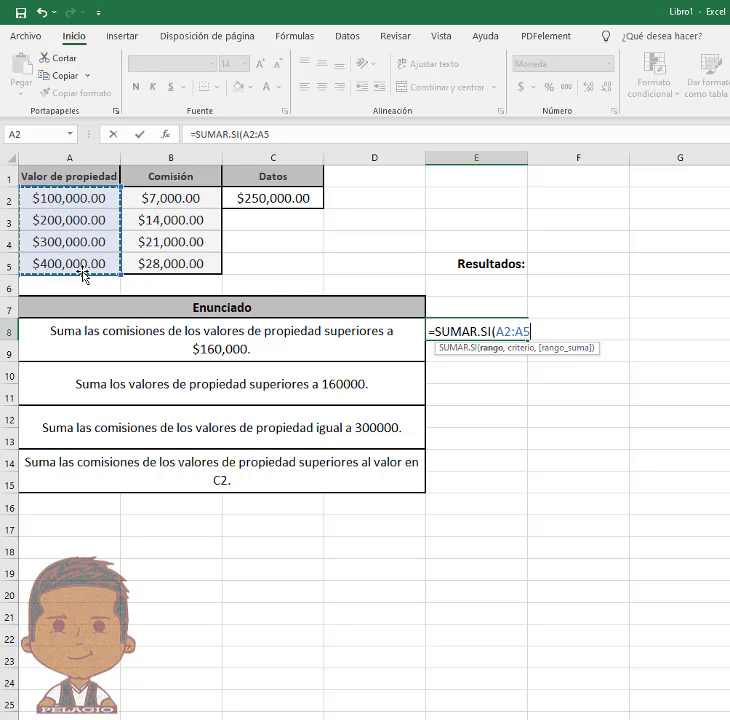
text(,)
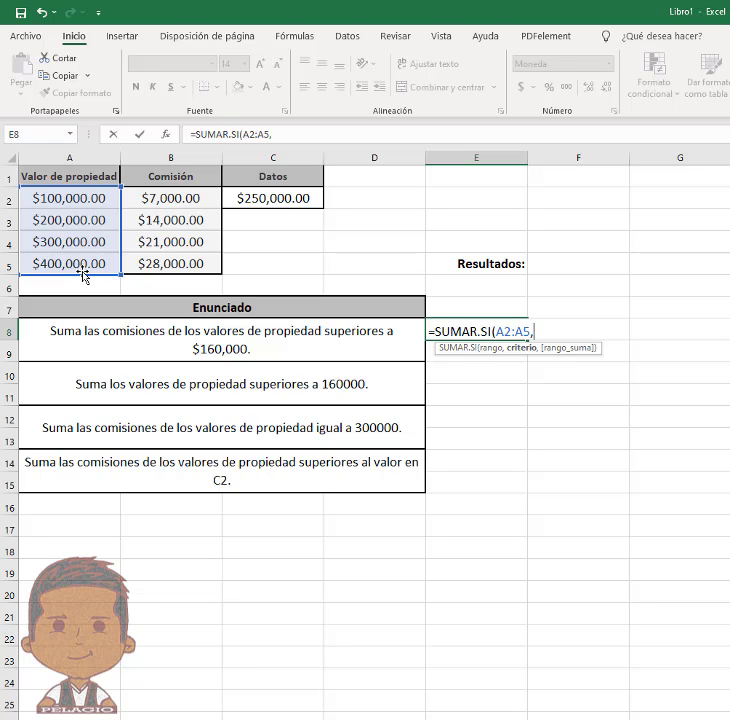
text(">160000)
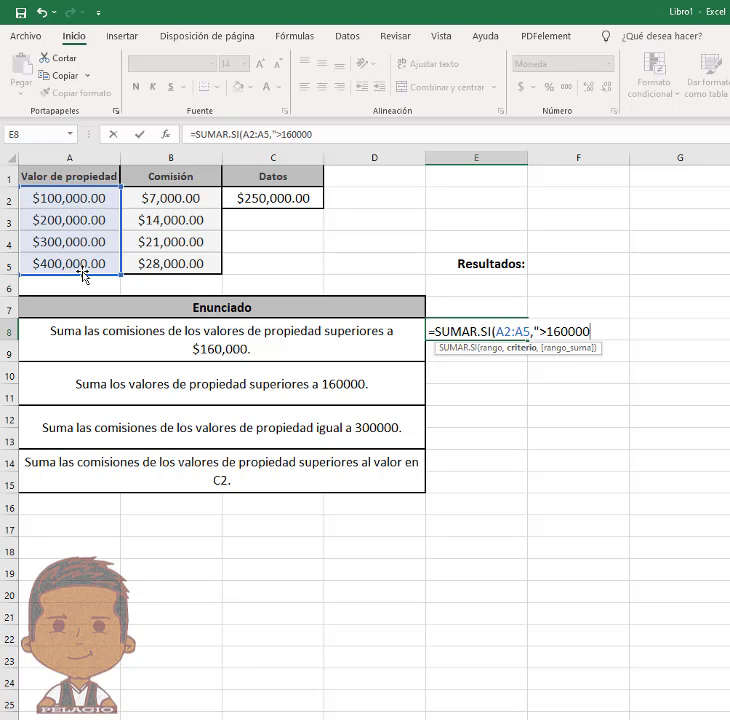
text(",)
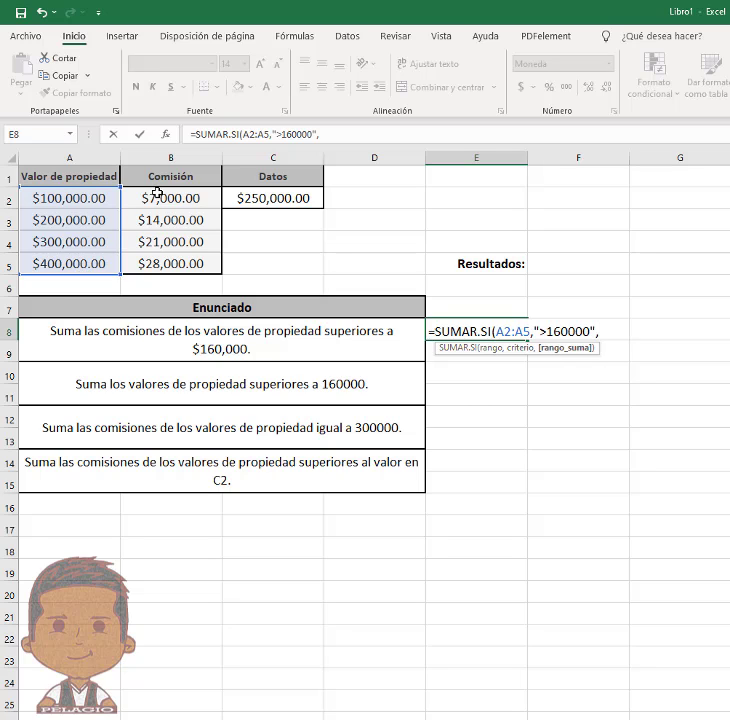
drag(168, 197, 169, 261)
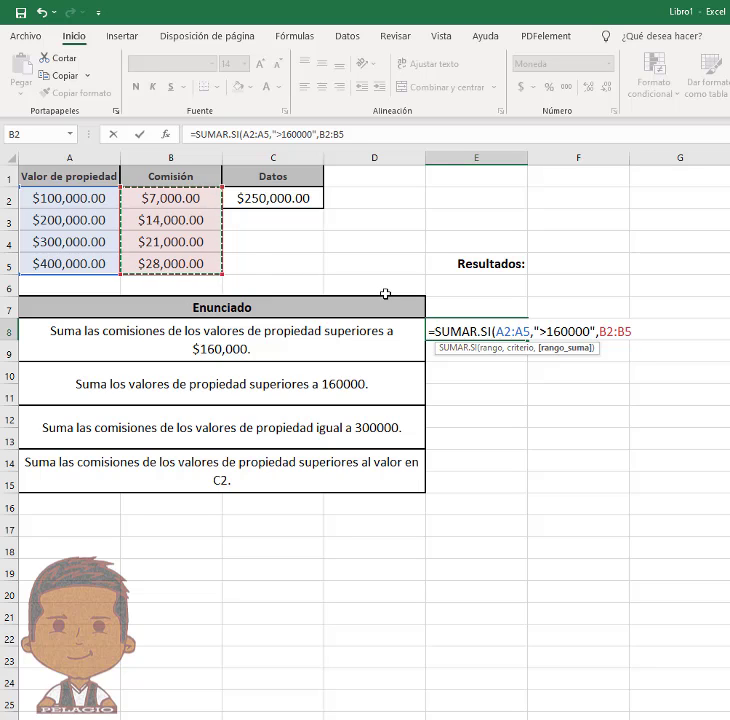
text())
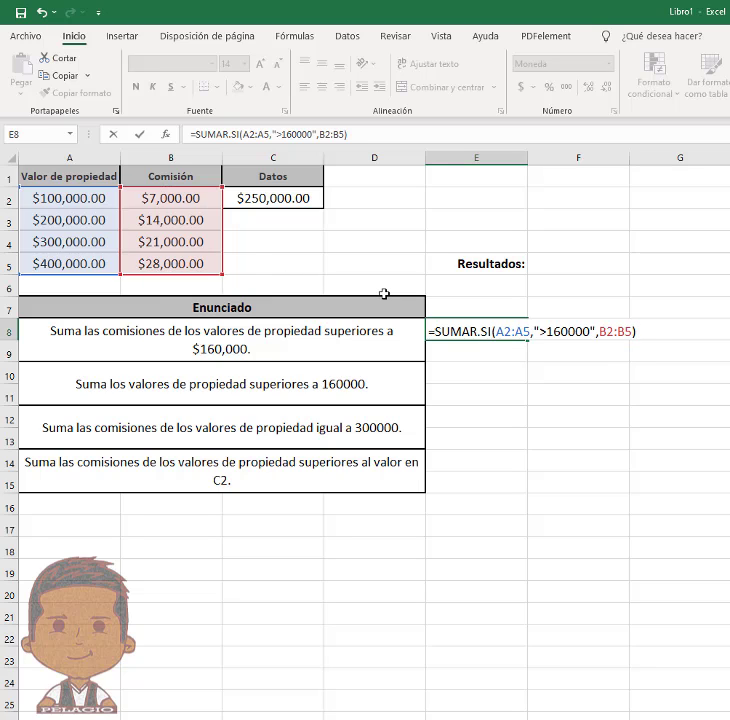
key(Return)
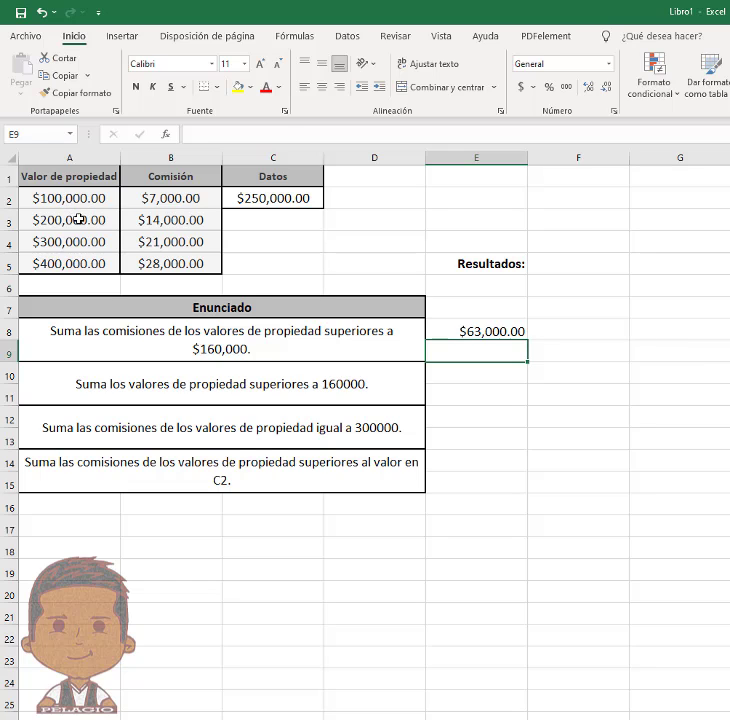
Check the E8 result against the commissions in B3:B5 and their matching property values in A3:A5.
click(201, 220)
click(196, 241)
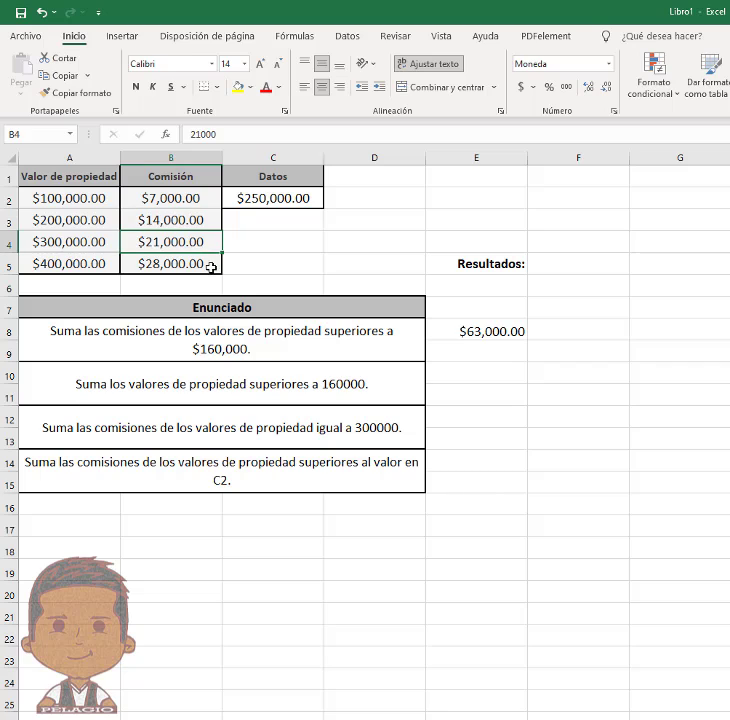
click(209, 264)
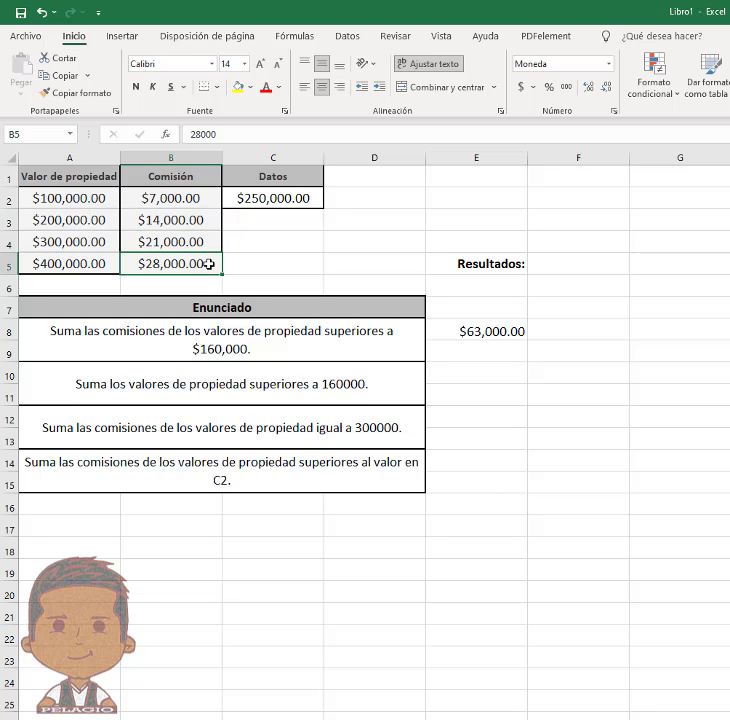
click(58, 221)
click(62, 240)
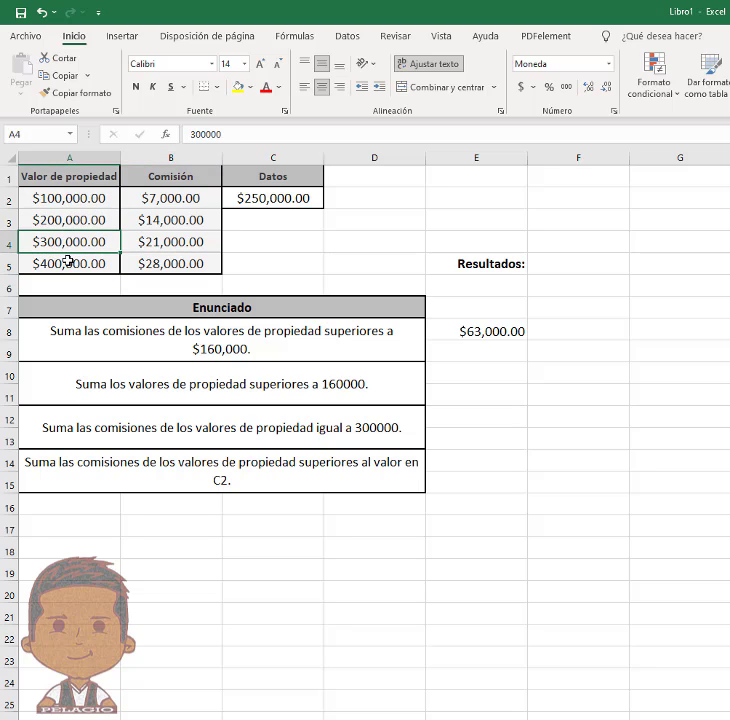
click(68, 256)
drag(100, 221, 175, 258)
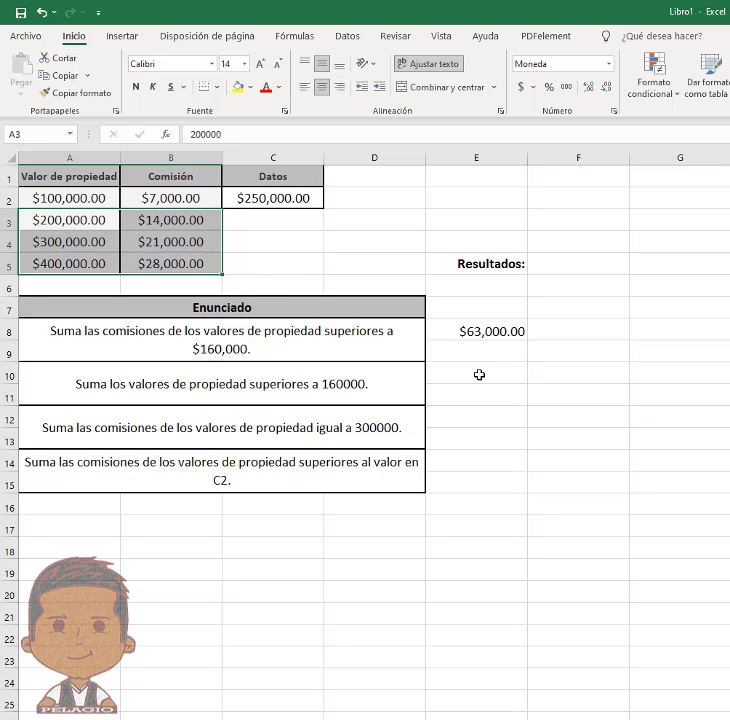
Sum the property values above 160000 in E10 with =SUMAR.SI(A2:A5,">160000").
click(479, 375)
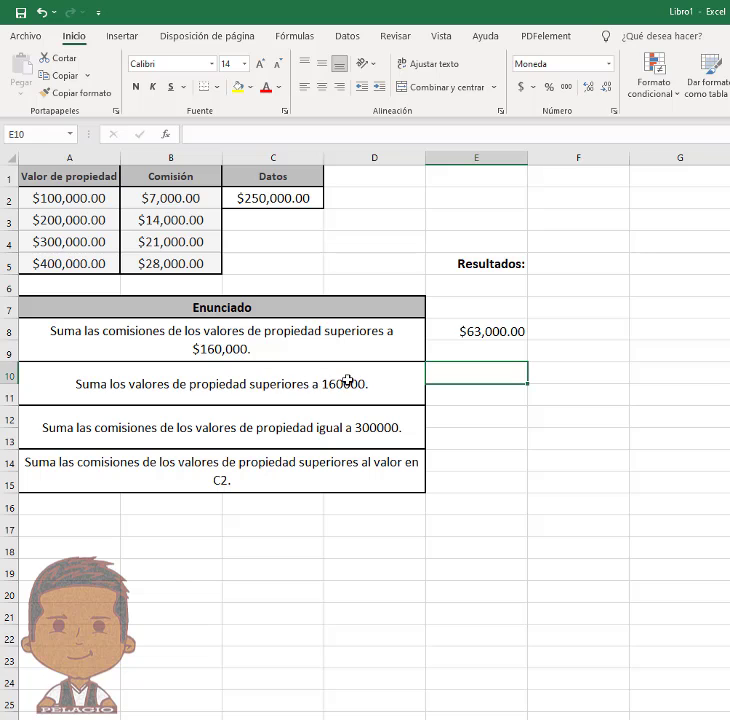
click(190, 348)
click(478, 367)
text(=SUMAR)
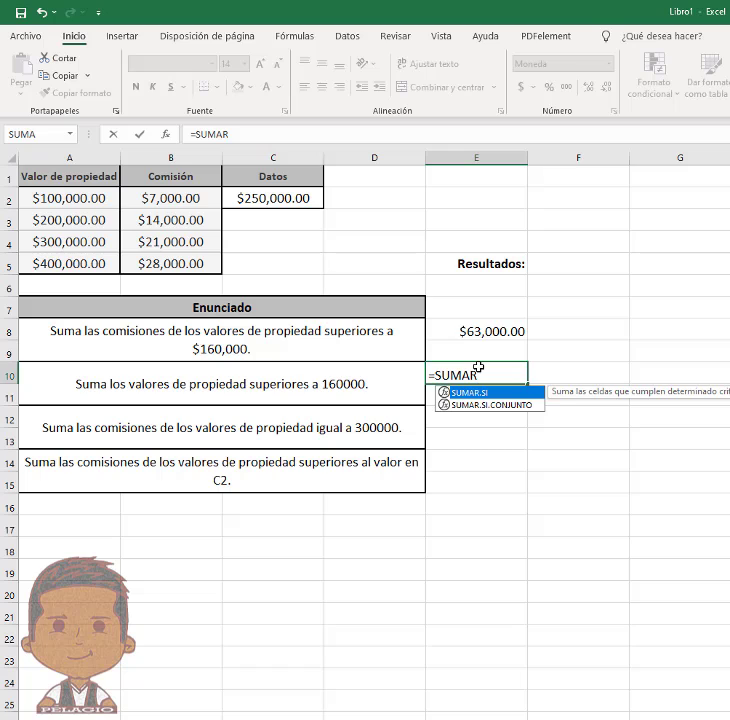
text(.SI()
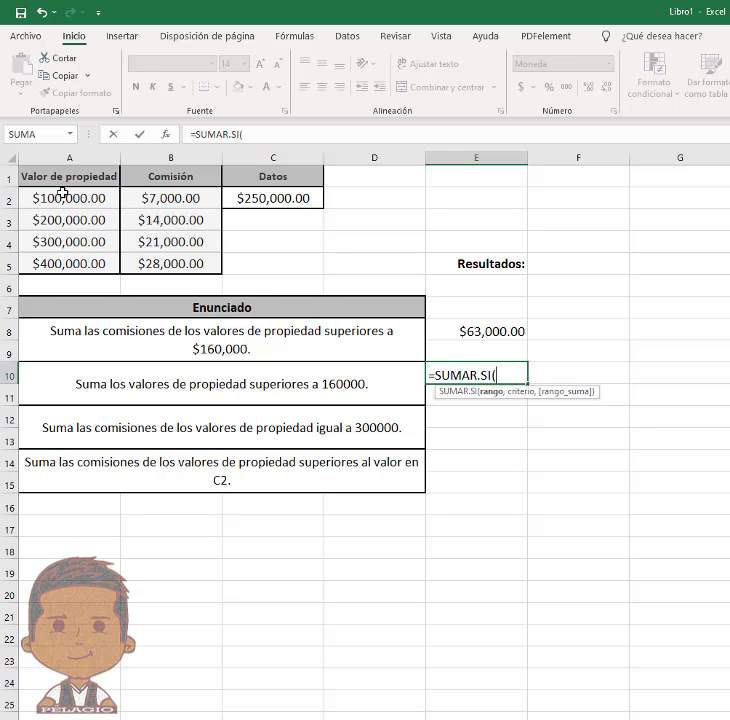
drag(62, 192, 65, 263)
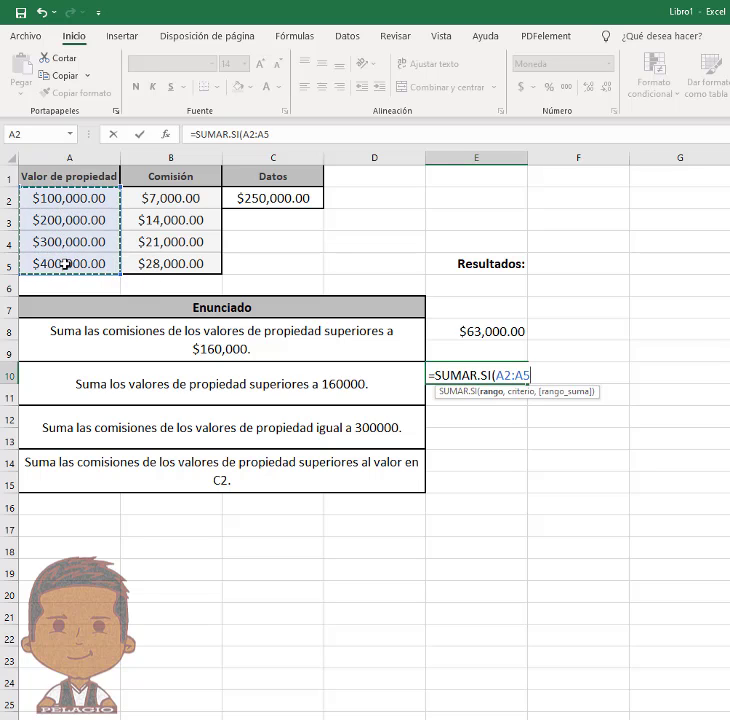
text(,)
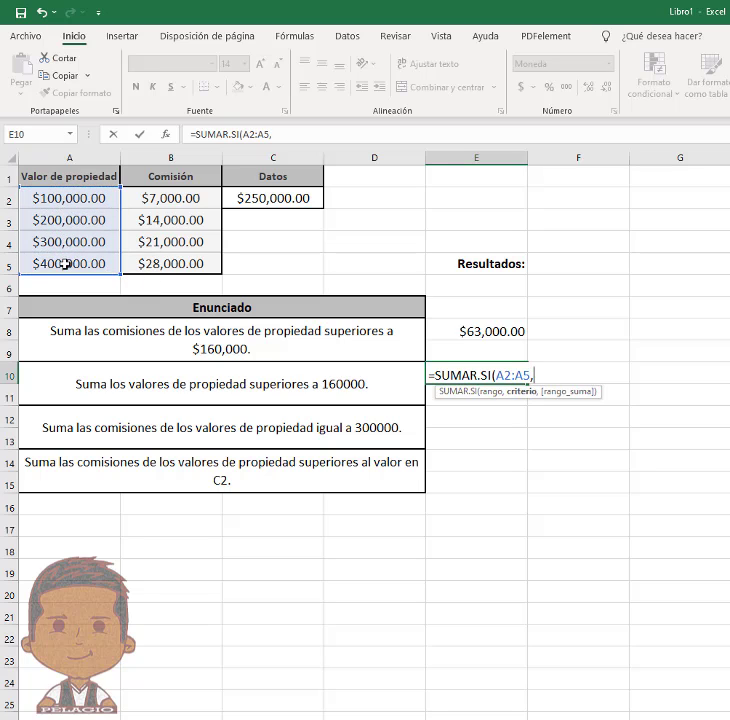
text(">160000)
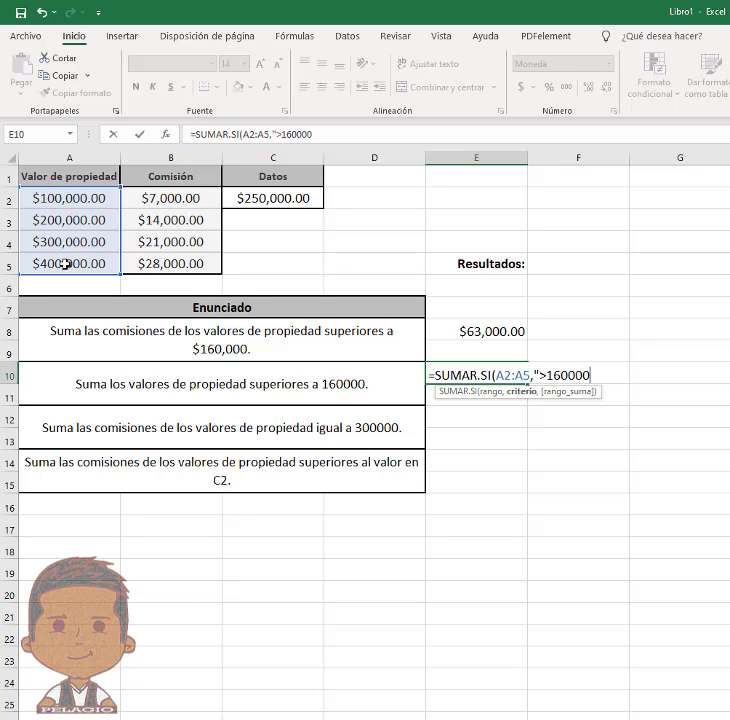
text("))
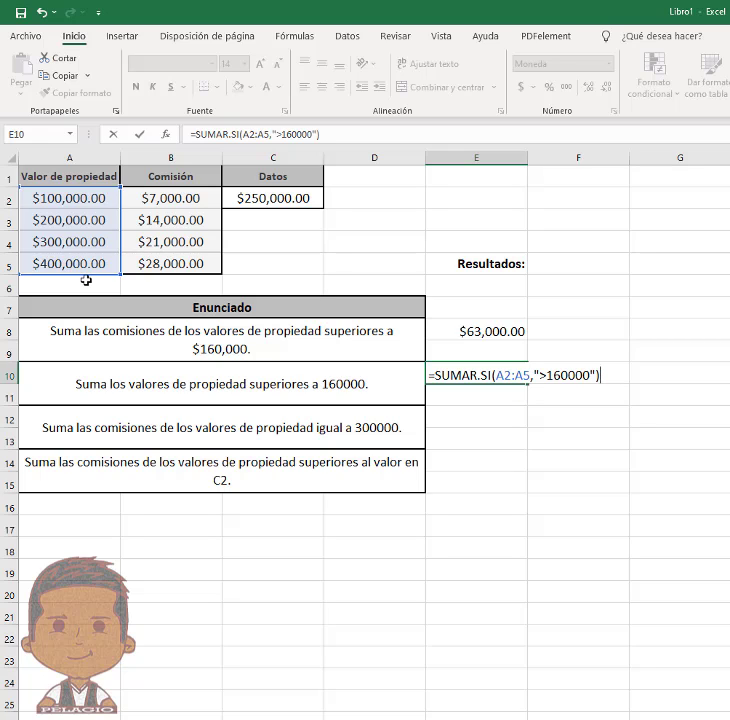
key(Return)
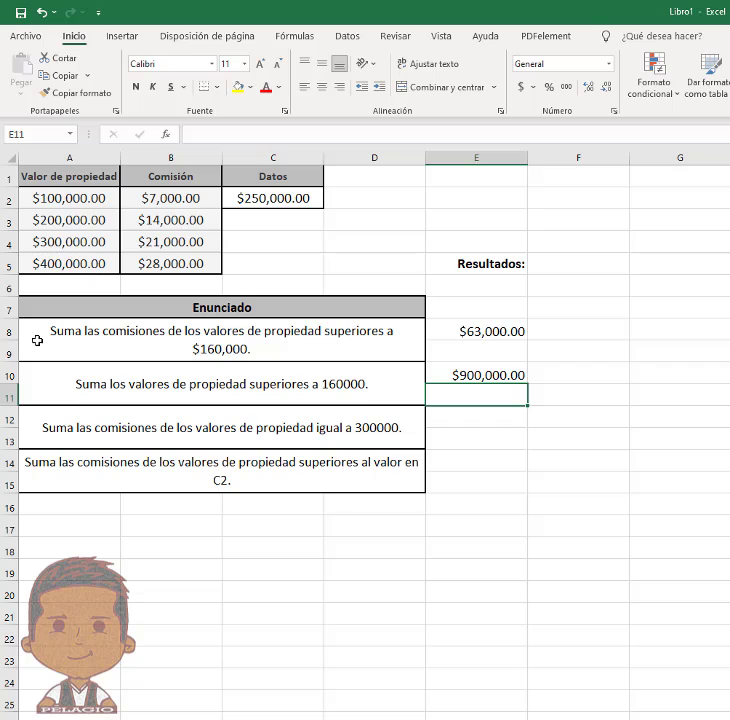
Check which property values in A3:A5 meet the criterion of the E10 sum.
click(47, 221)
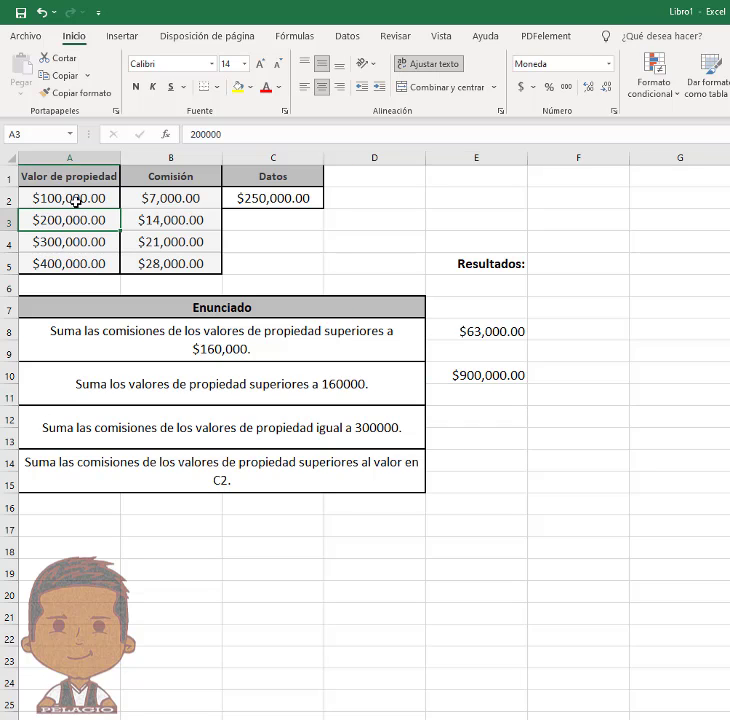
click(42, 242)
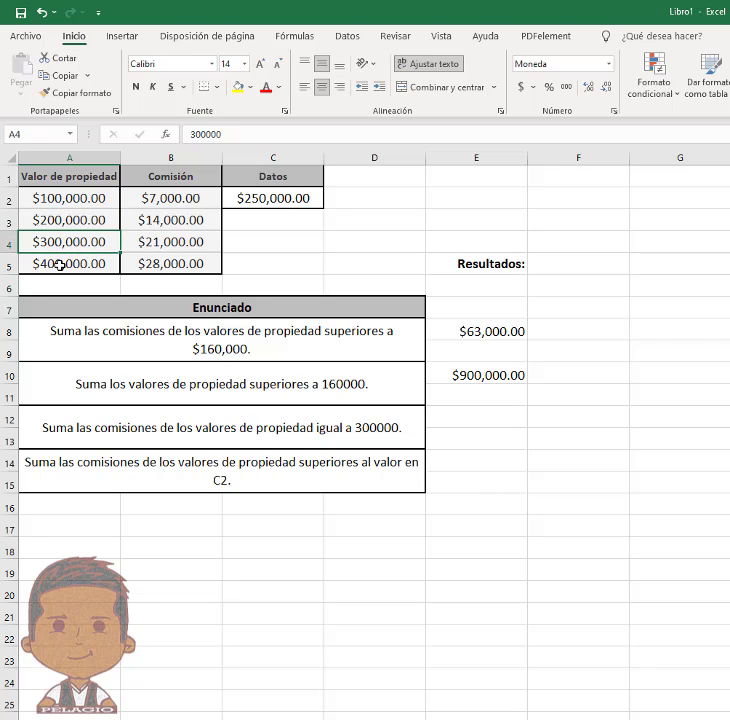
click(60, 263)
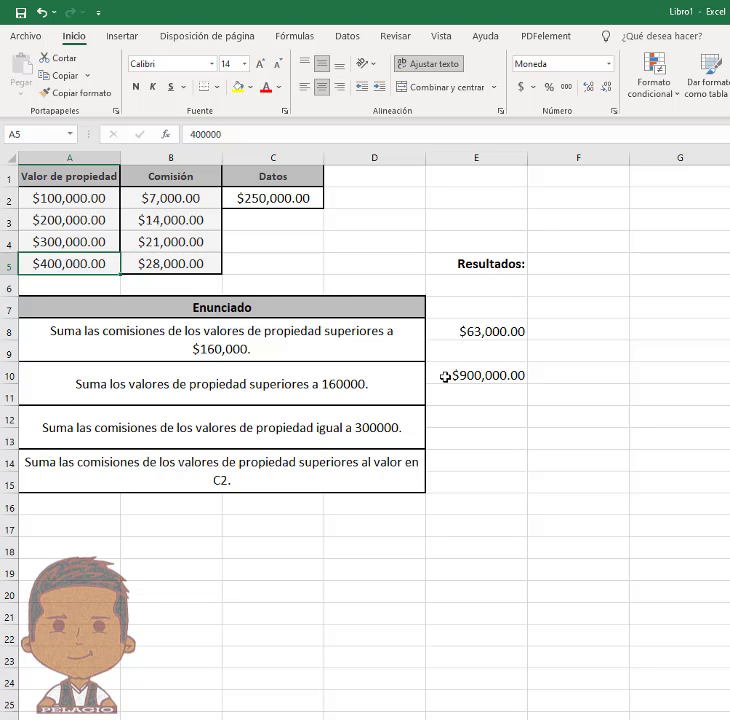
Sum the commissions of property values equal to 300000 in E12 with =SUMAR.SI(A2:A5,A4,B2:B5) and check row 4.
click(447, 422)
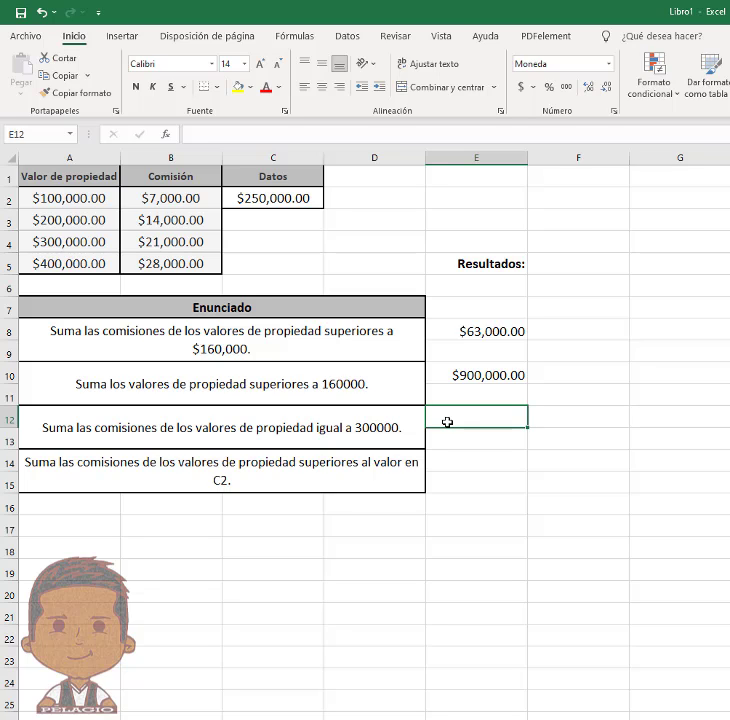
text(=)
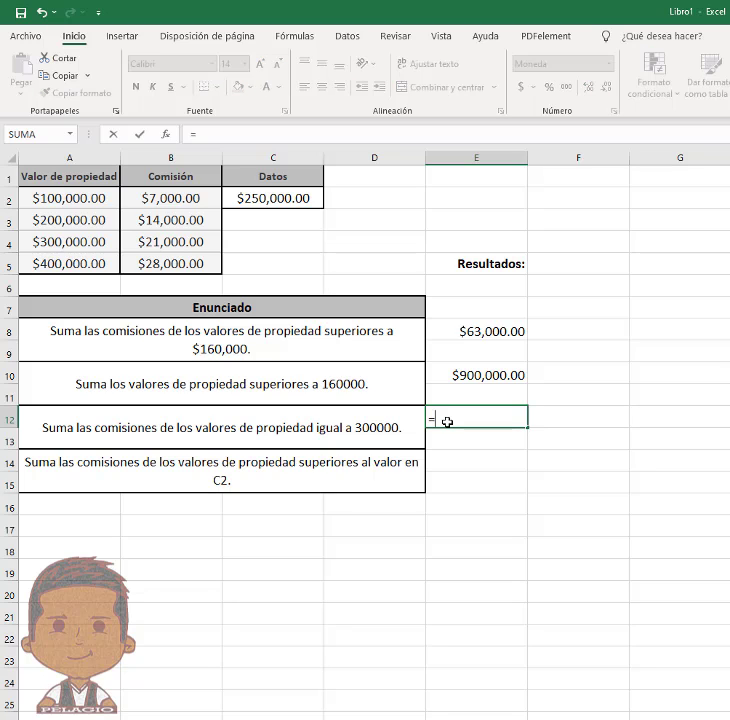
text(SUMAR.)
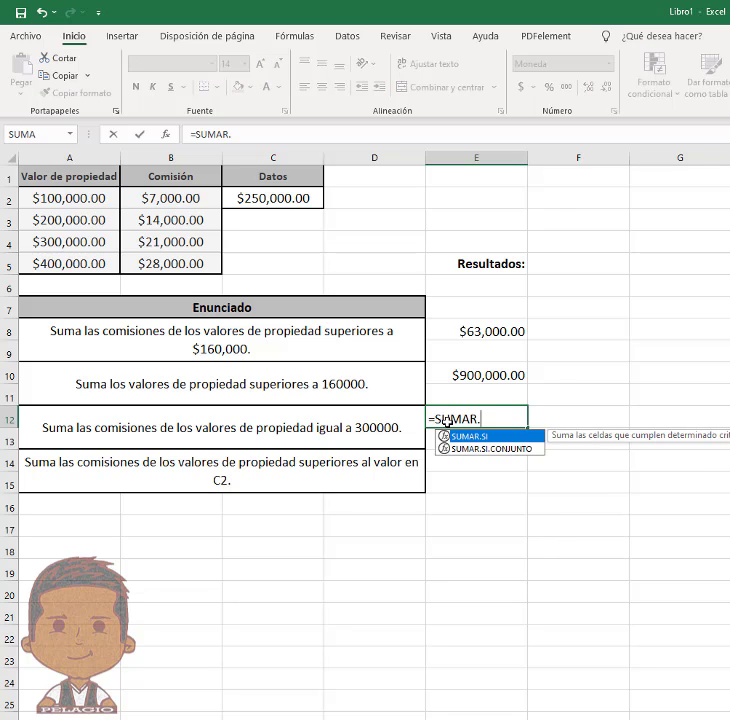
text(SI()
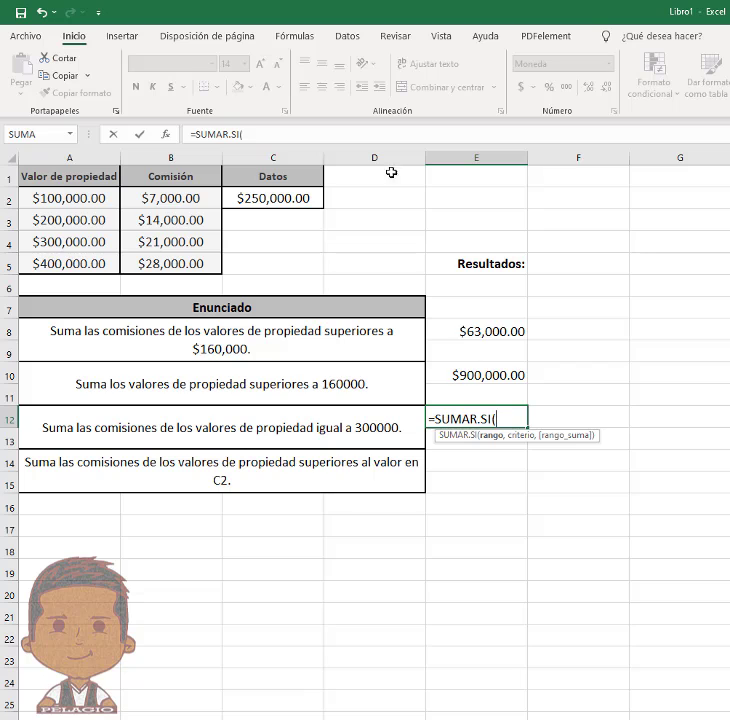
click(76, 196)
drag(77, 228, 70, 266)
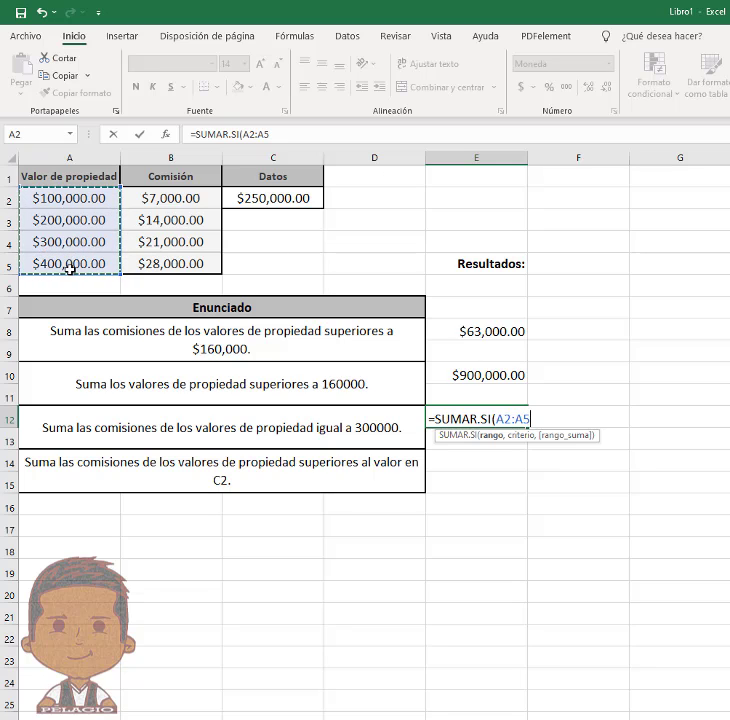
text(,)
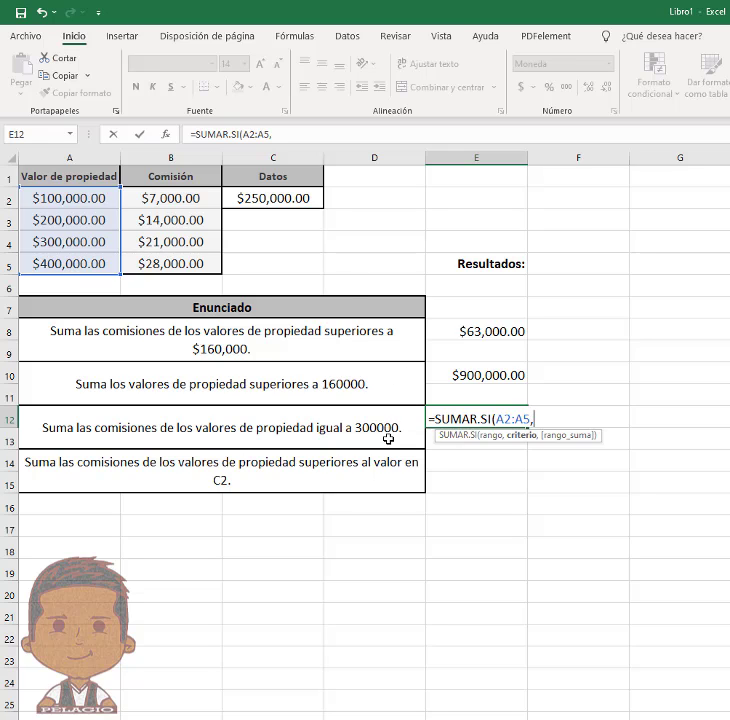
click(67, 243)
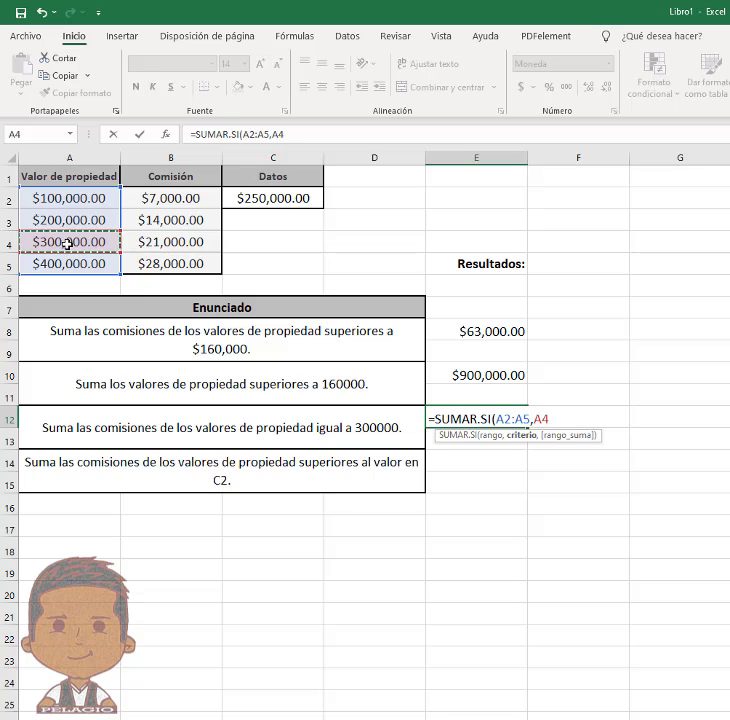
text(,)
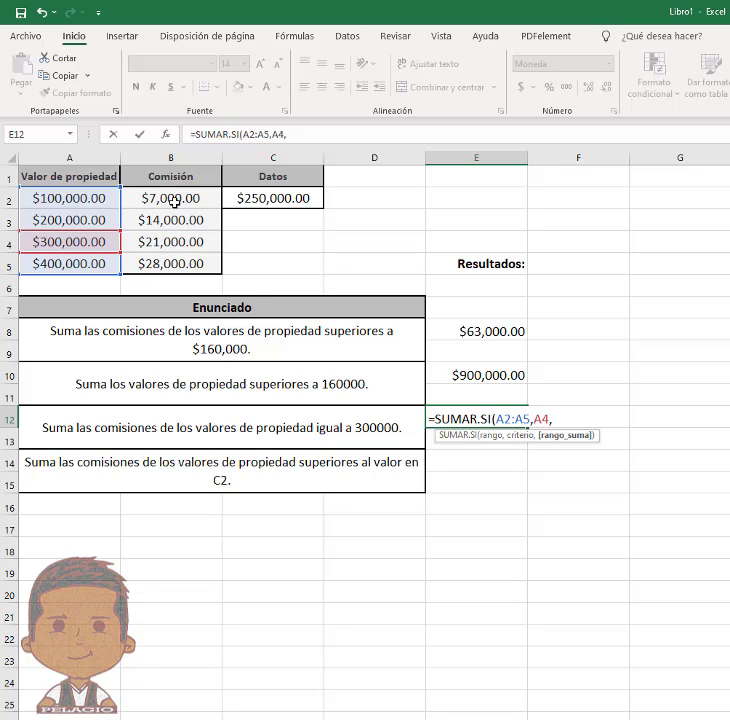
drag(174, 200, 172, 268)
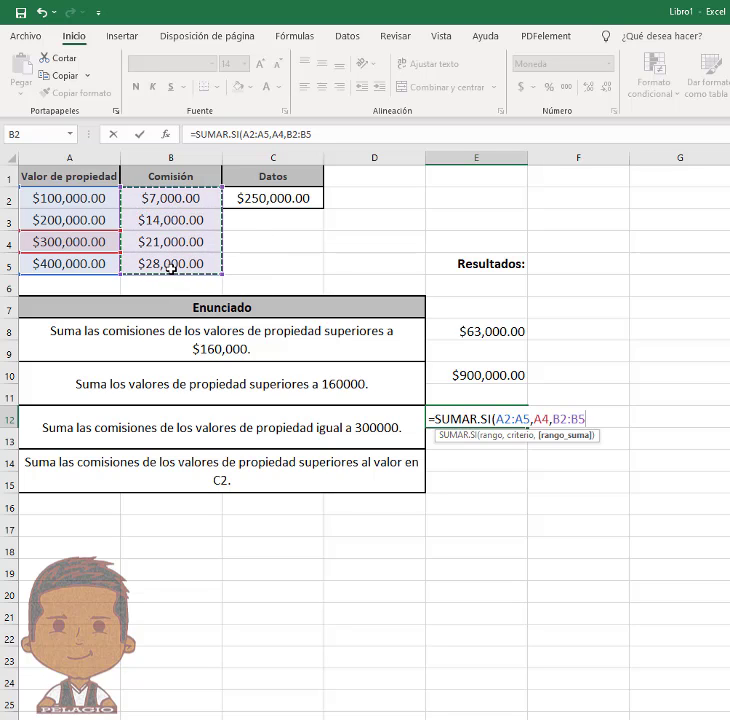
text())
key(Return)
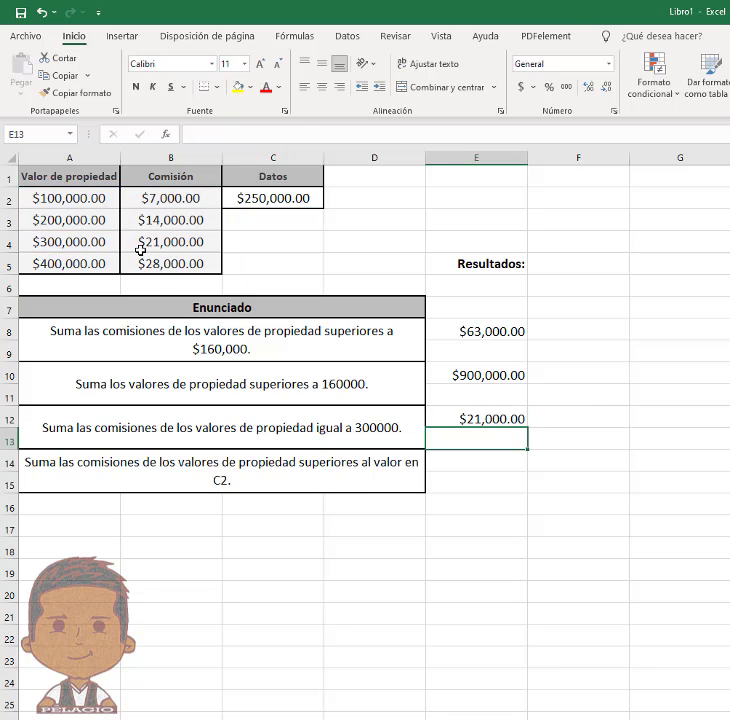
drag(90, 249, 124, 248)
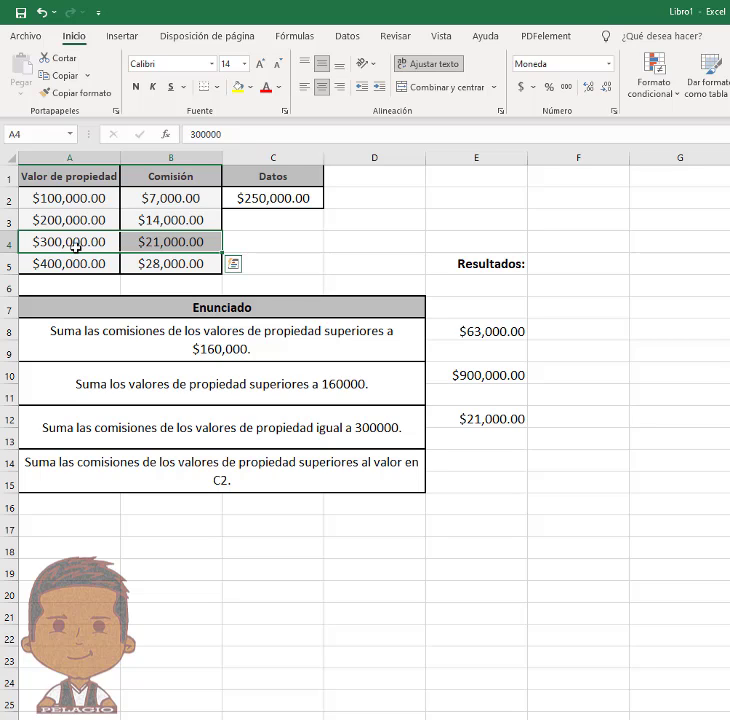
Sum the commissions of property values above C2 in E14 with =SUMAR.SI(A2:A5,">"&C2,B2:B5) and check the matching commissions.
click(474, 462)
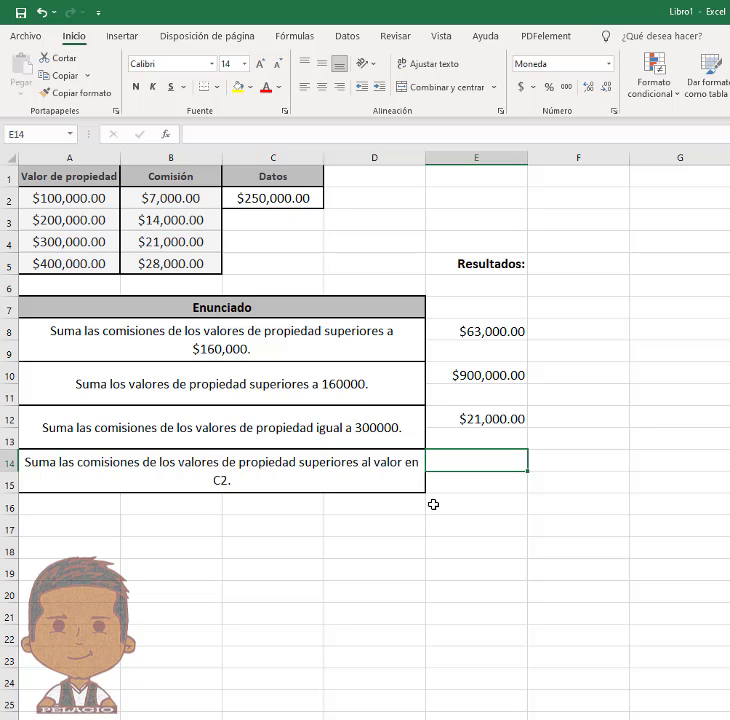
text(=SUMA)
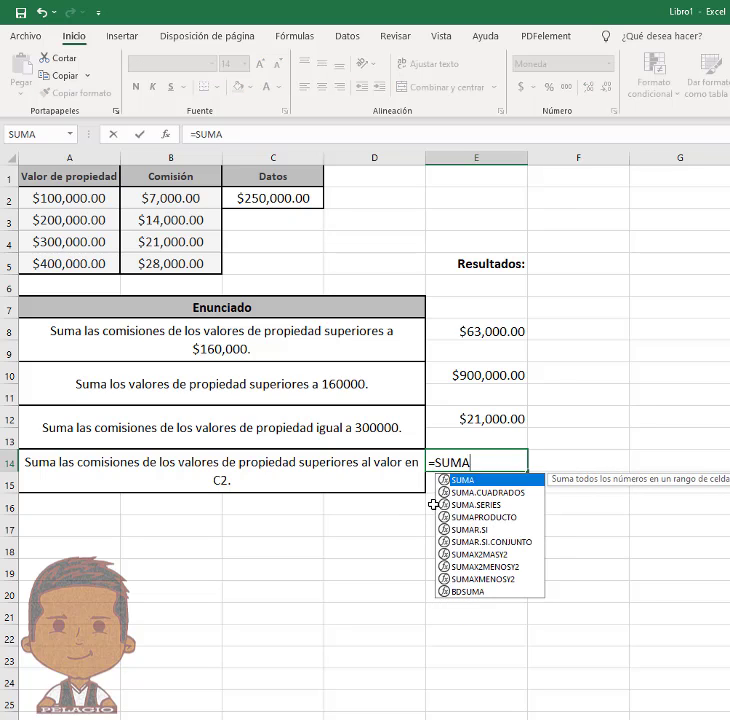
text(R.SI()
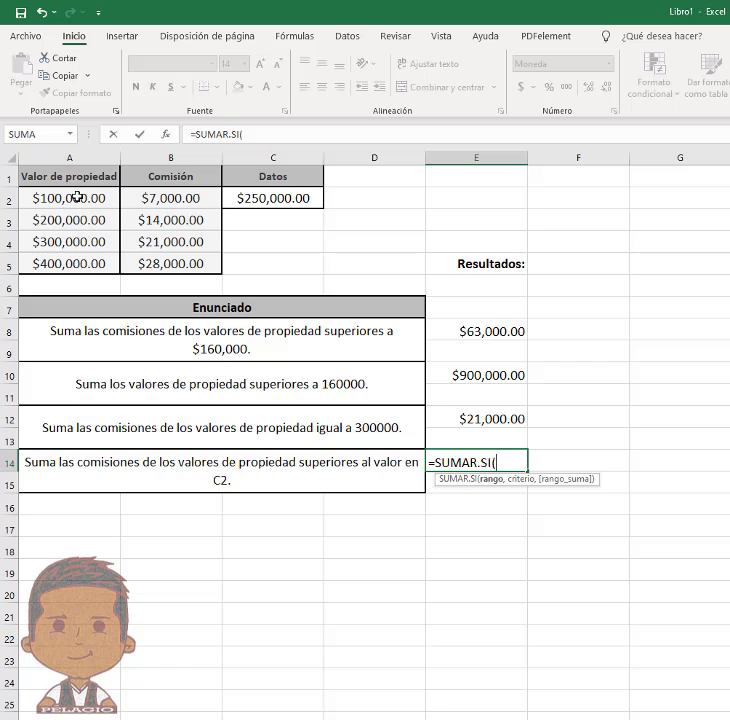
drag(76, 199, 62, 261)
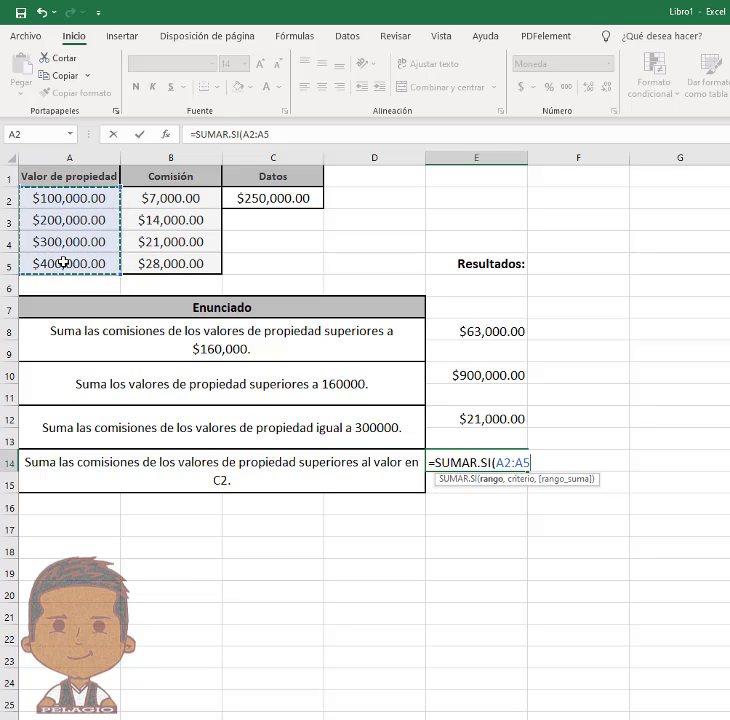
text(,)
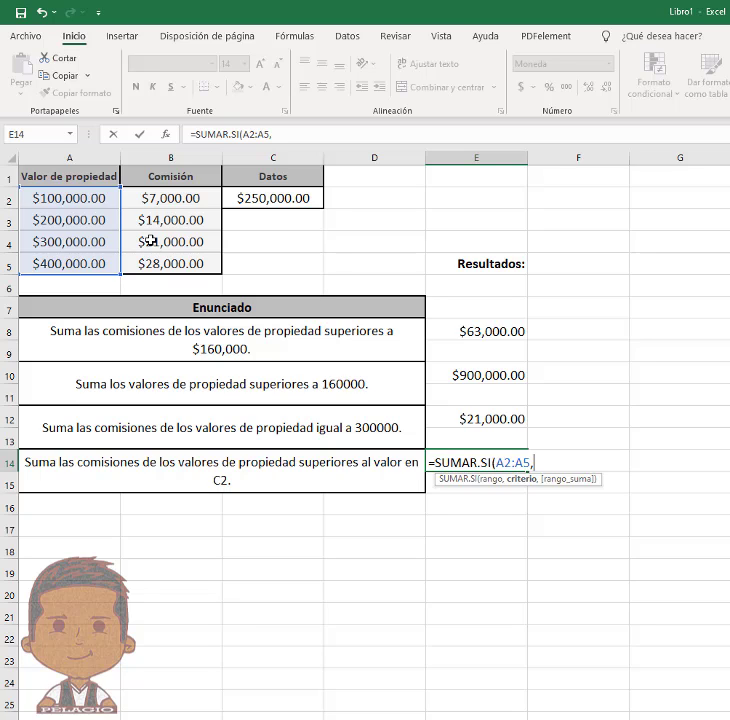
text(">"&)
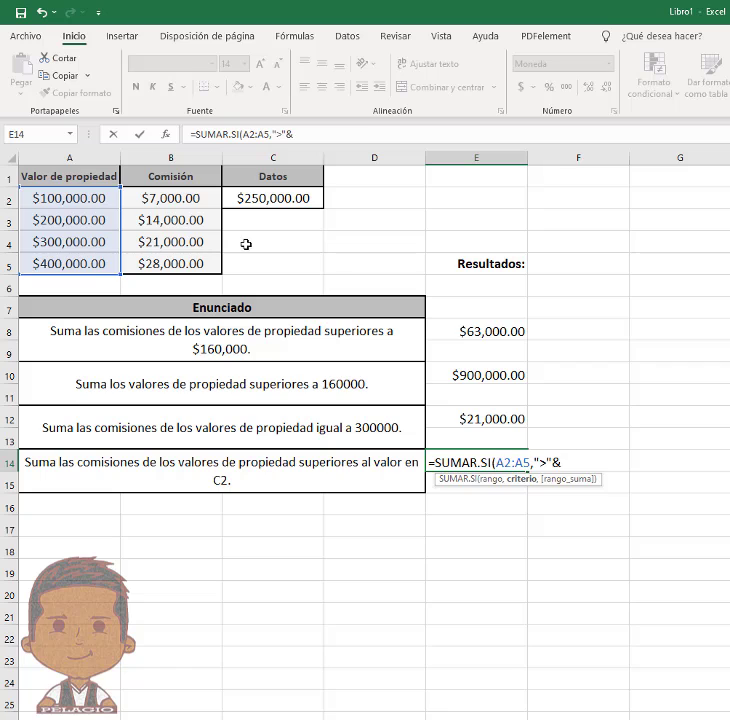
click(272, 200)
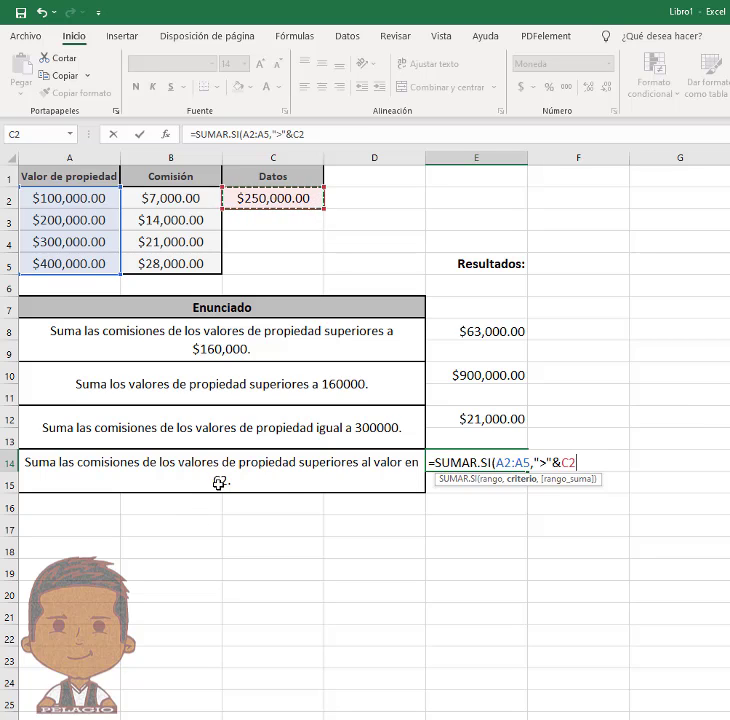
text(,)
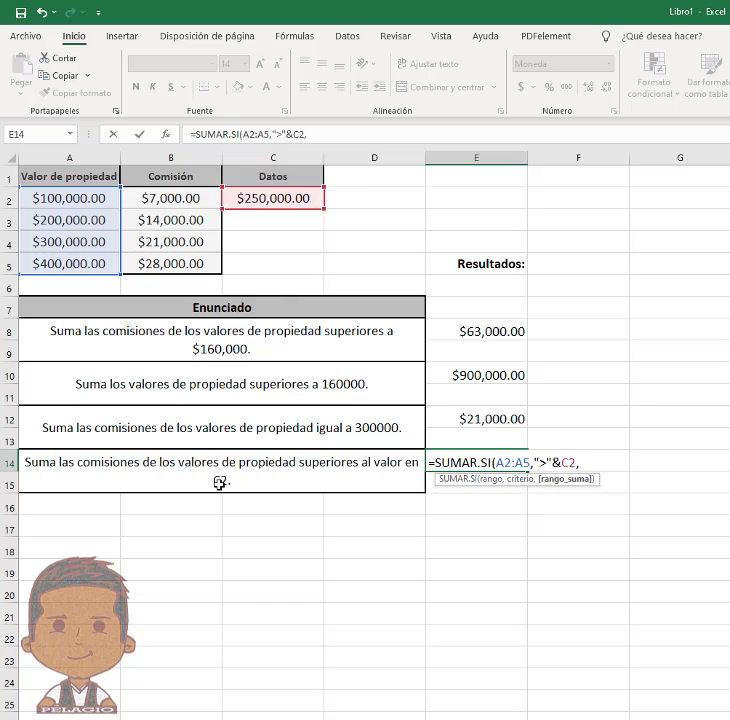
drag(192, 199, 189, 261)
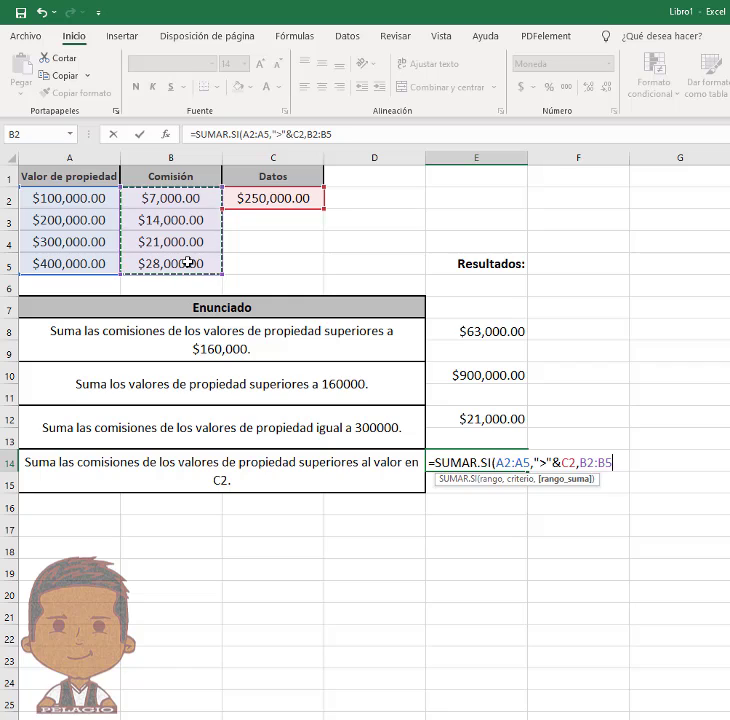
text())
key(Return)
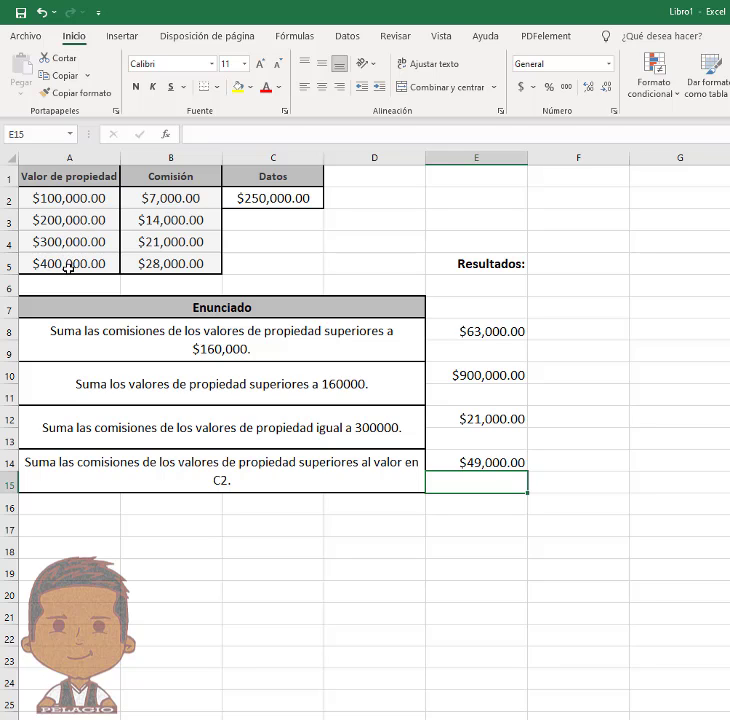
drag(137, 243, 138, 264)
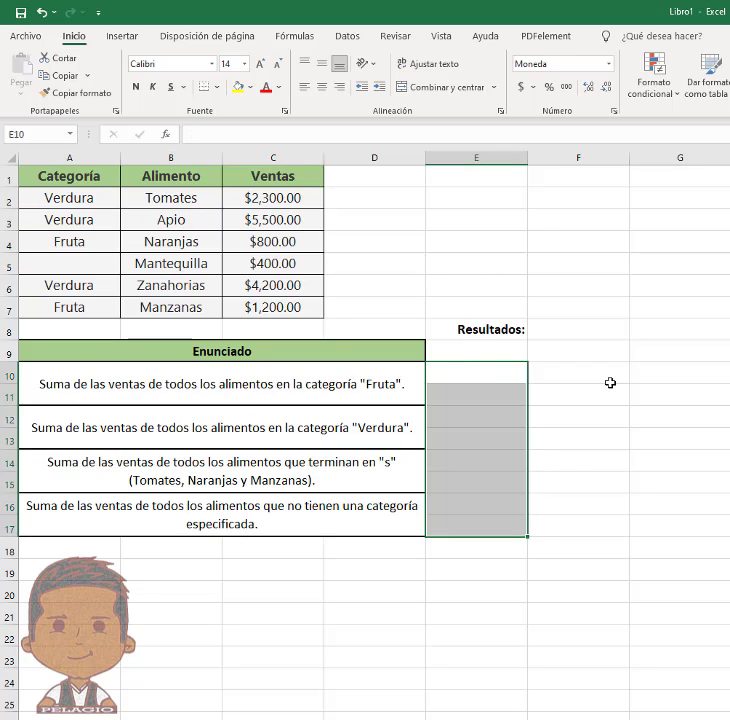
In the food sales exercise, sum the "Fruta" category's sales in E10 with =SUMAR.SI(A2:A7,"Fruta",C2:C7) and check a matching category cell.
click(610, 383)
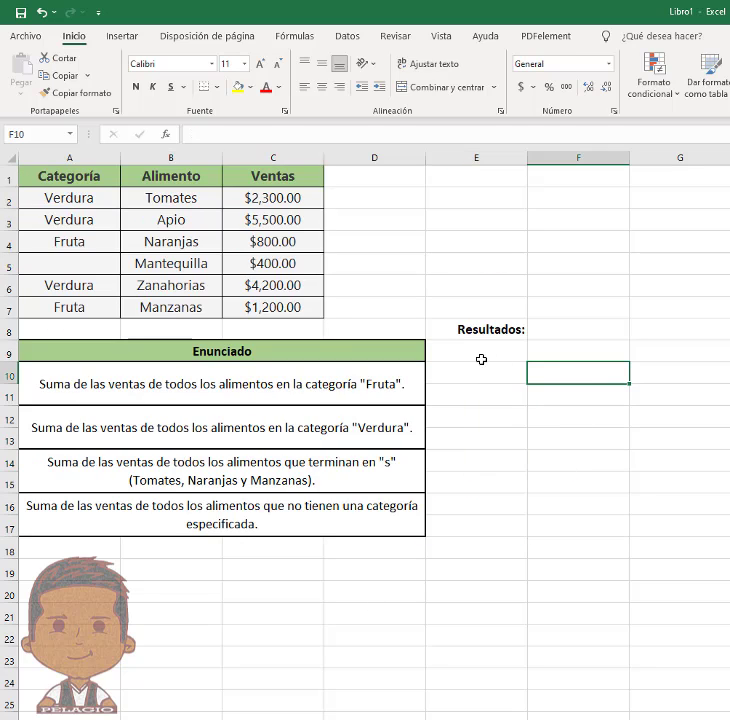
click(460, 381)
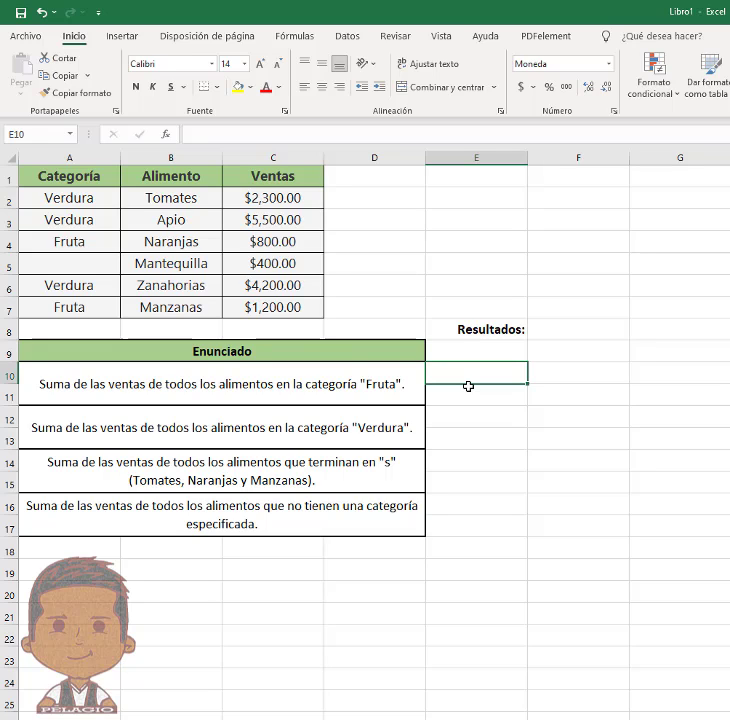
text(=S)
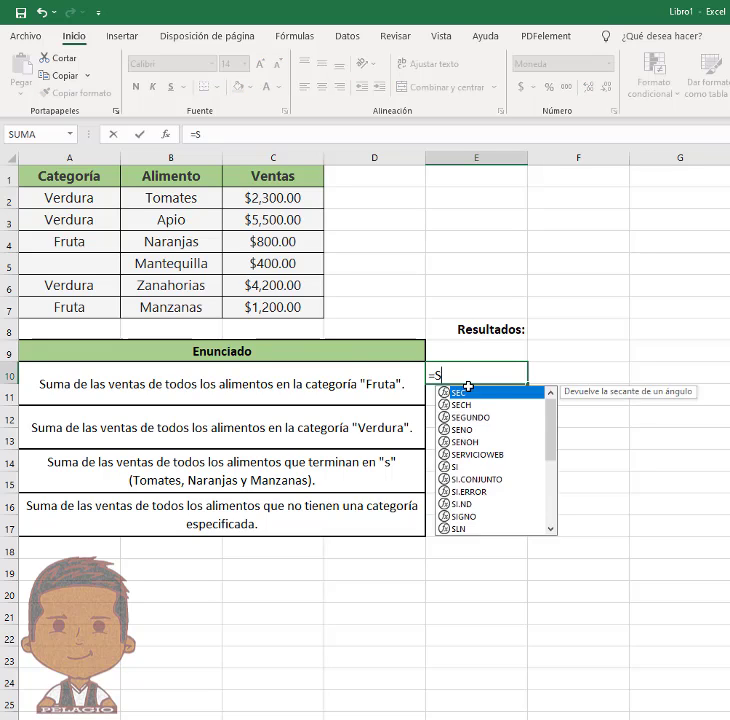
text(UMAR.SI()
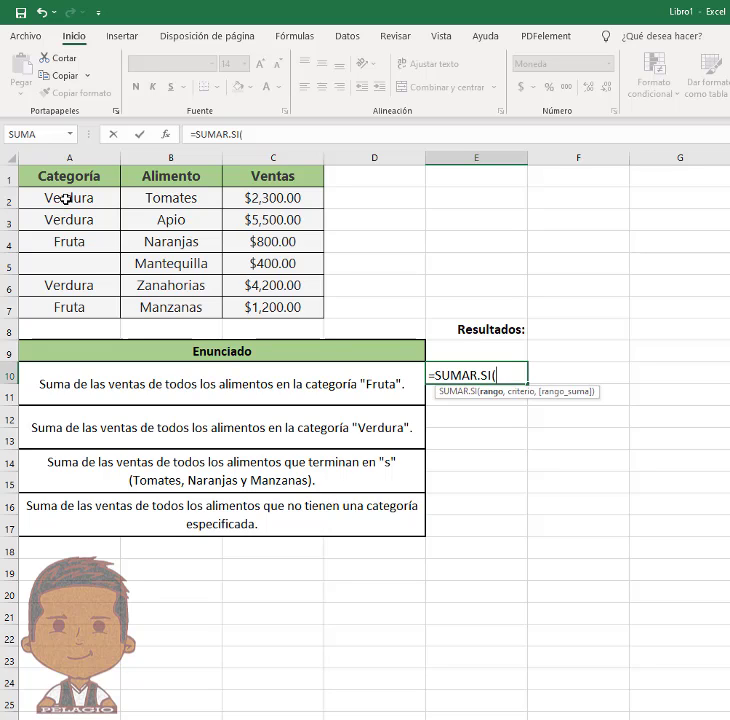
drag(64, 202, 64, 308)
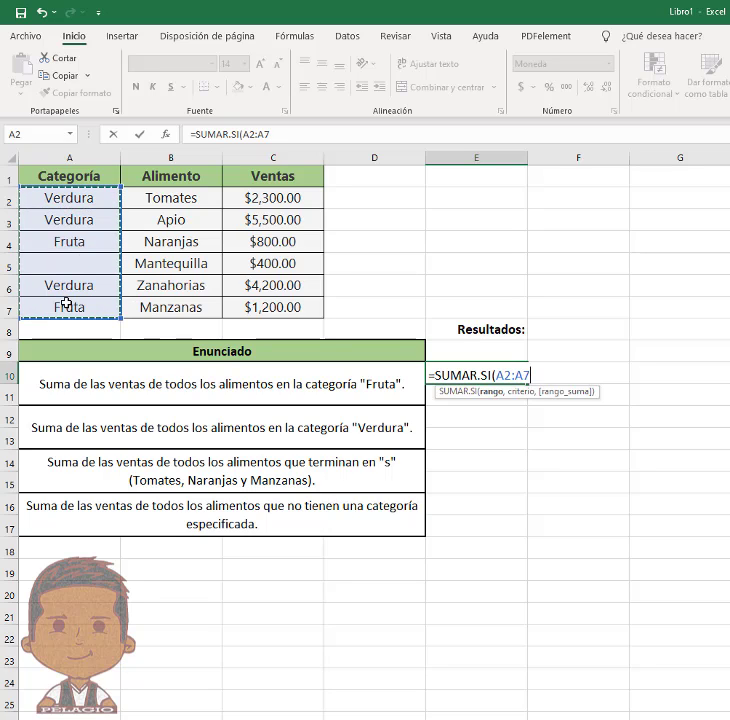
text(,)
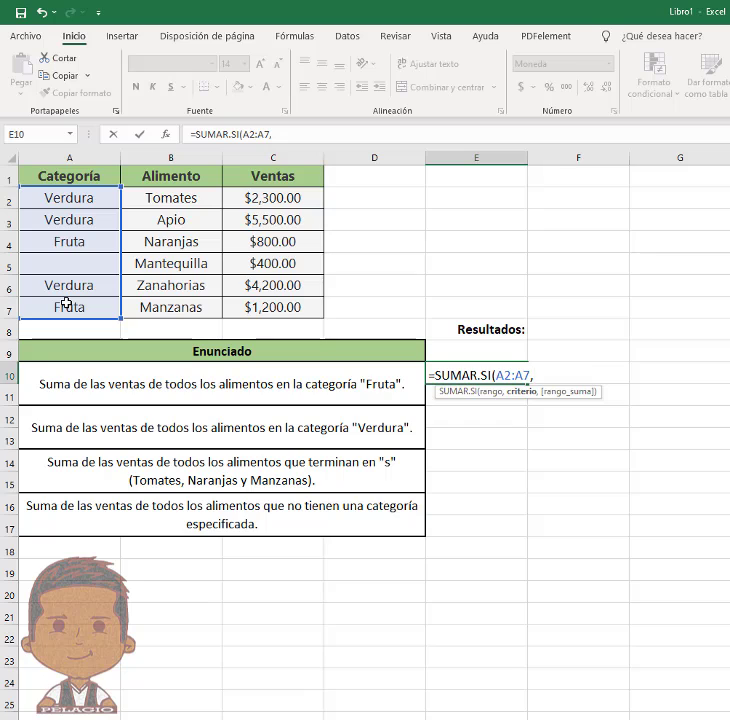
text("Fruta",)
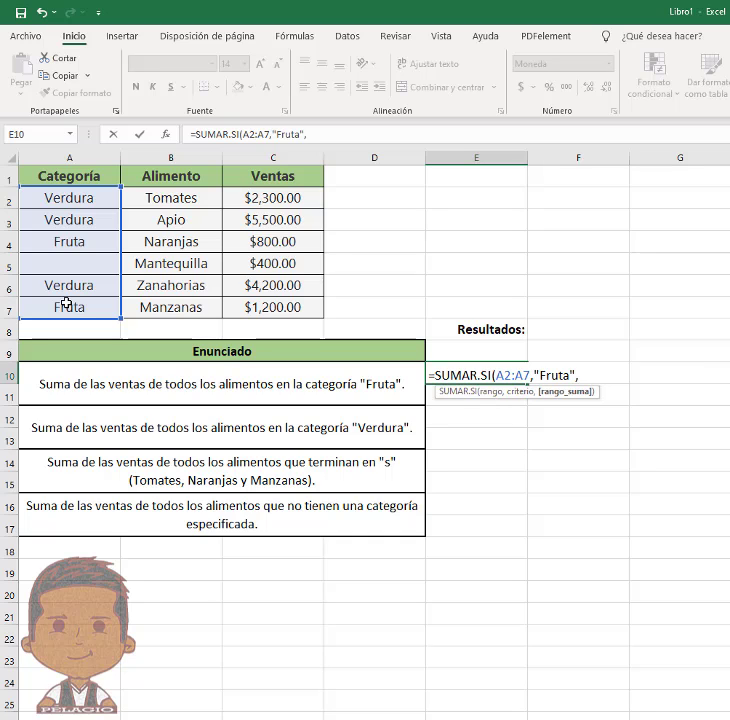
drag(255, 198, 266, 302)
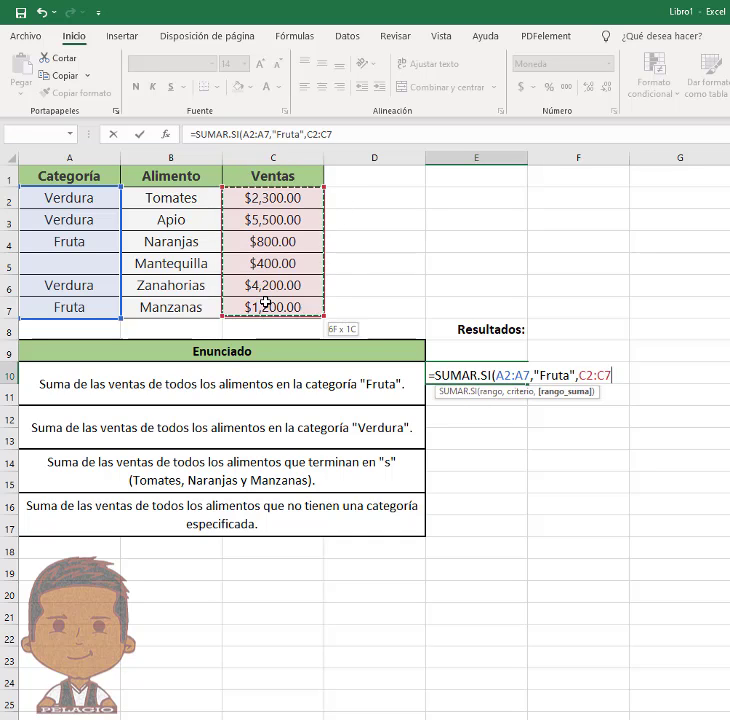
text())
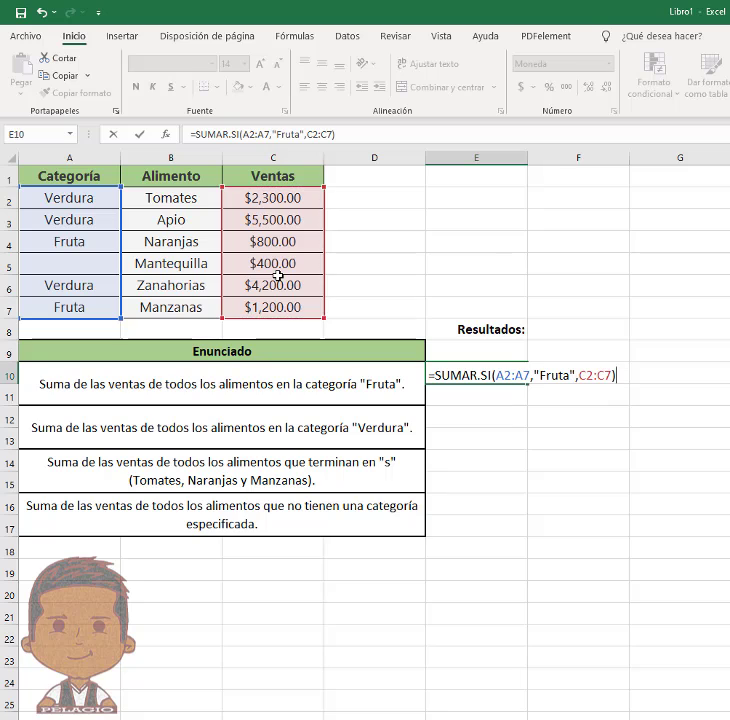
key(Return)
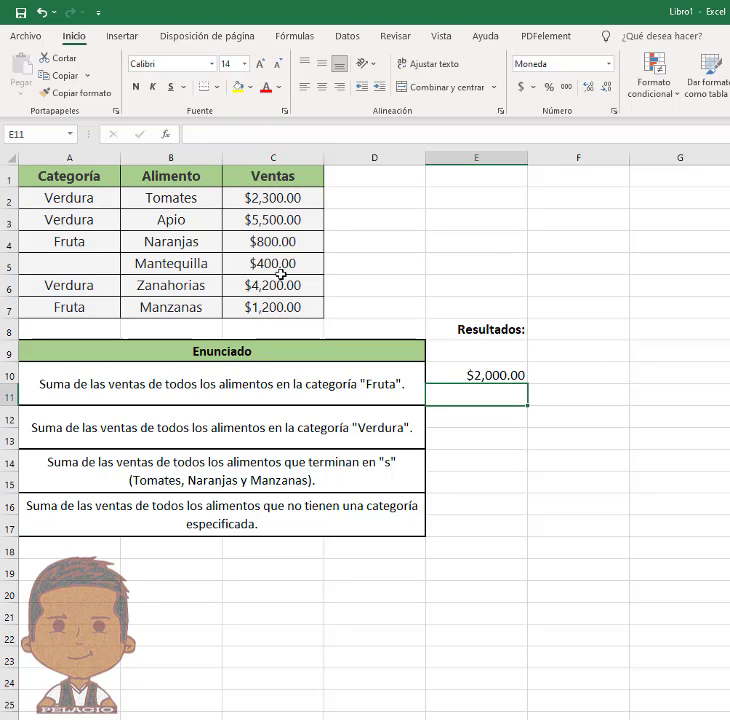
click(61, 245)
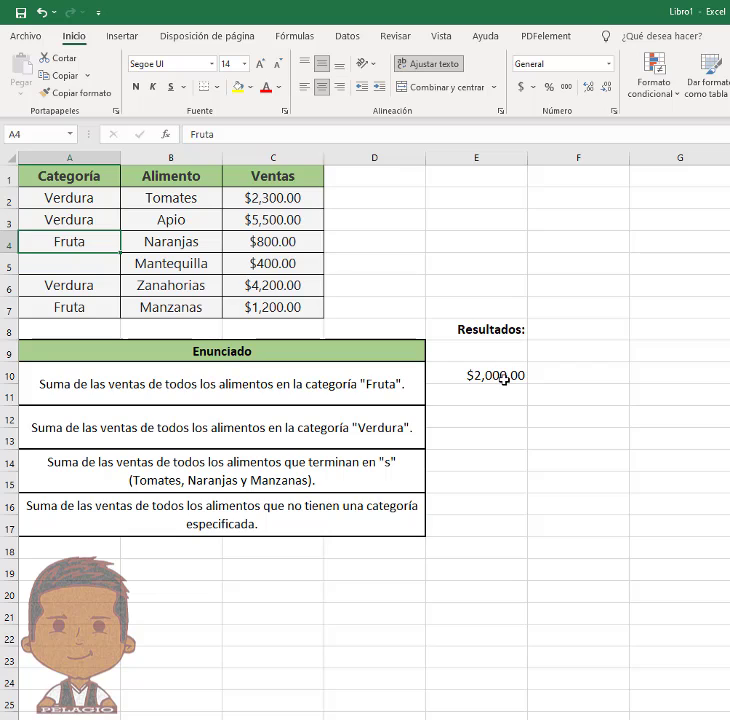
Sum the "Verdura" category's sales in E12 with =SUMAR.SI(A2:A7,"Verdura",C2:C7).
click(483, 418)
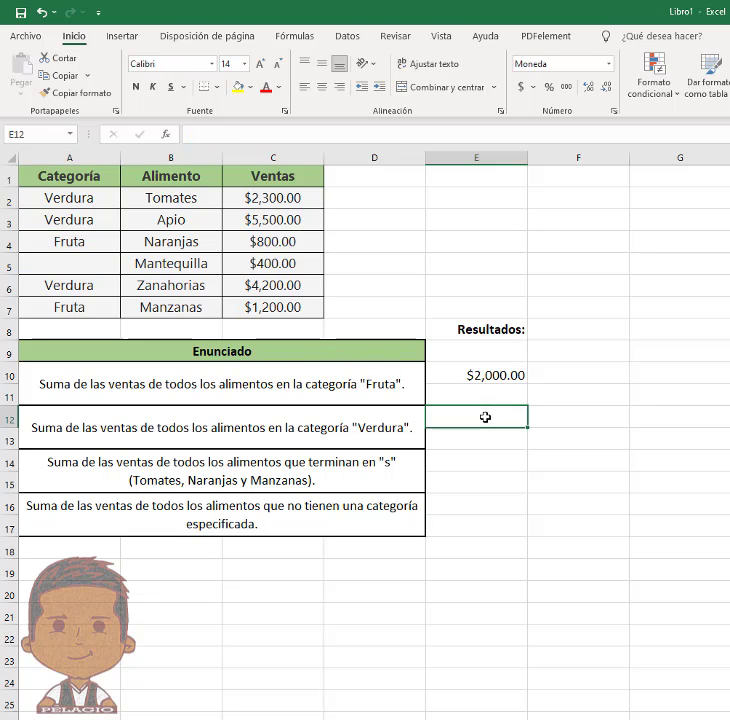
text(=C)
key(BackSpace)
text(SUMAR)
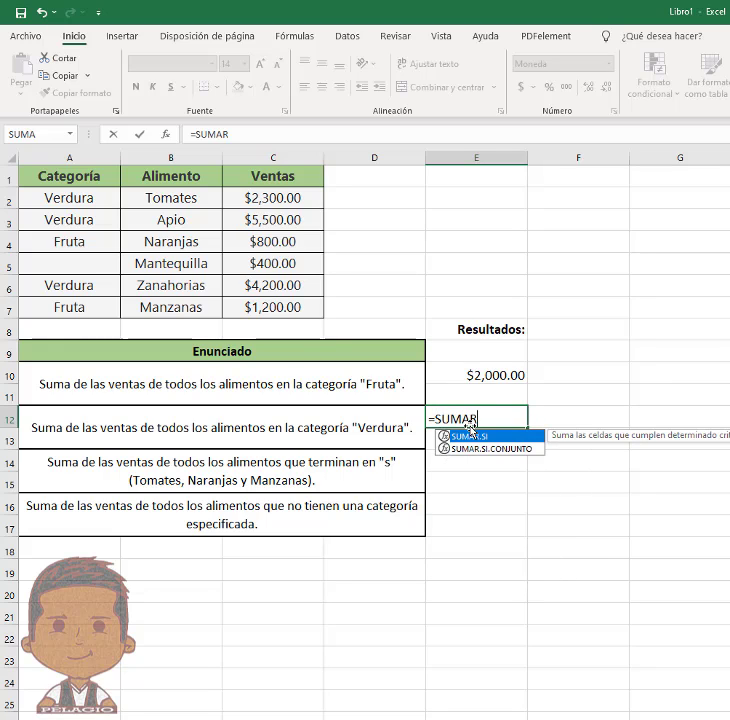
text(.SI()
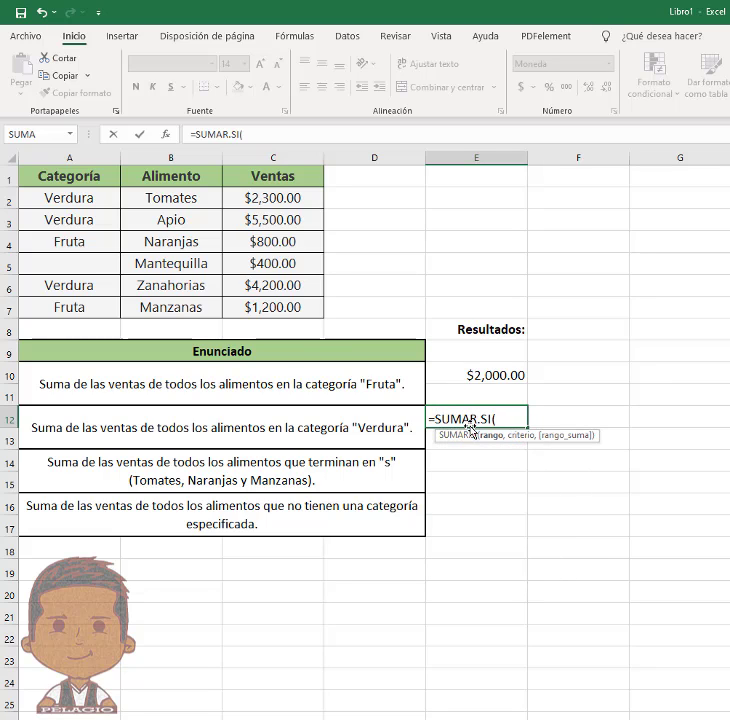
drag(55, 197, 65, 309)
text(,)
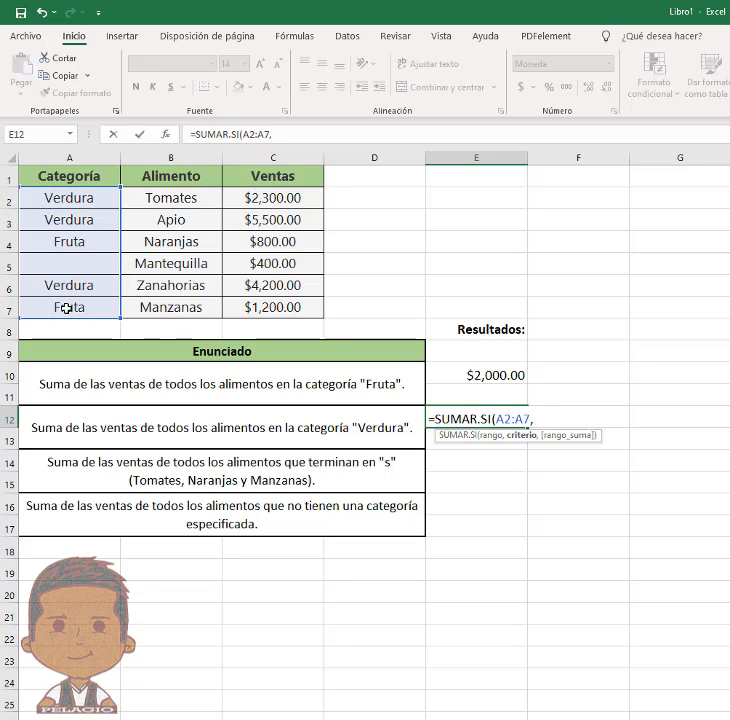
text("Verdura)
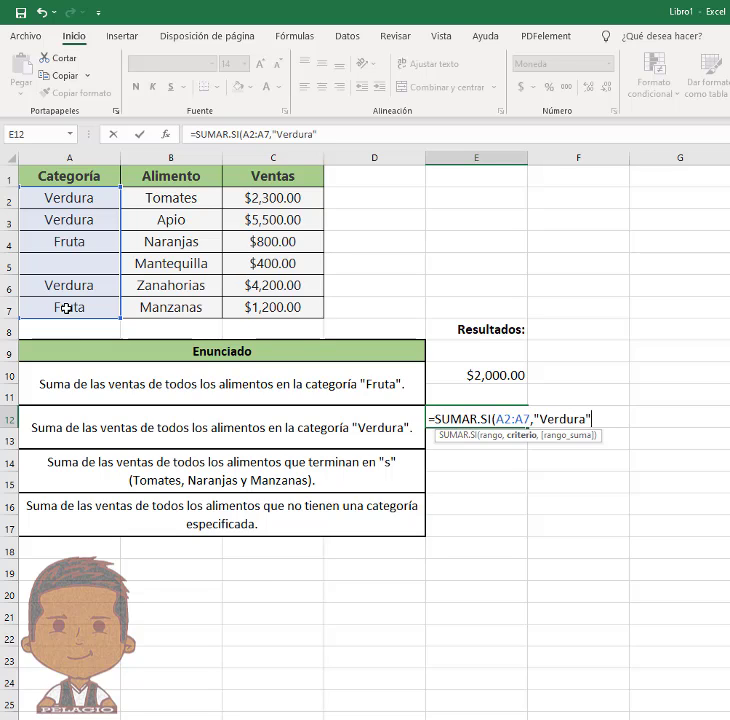
text(",)
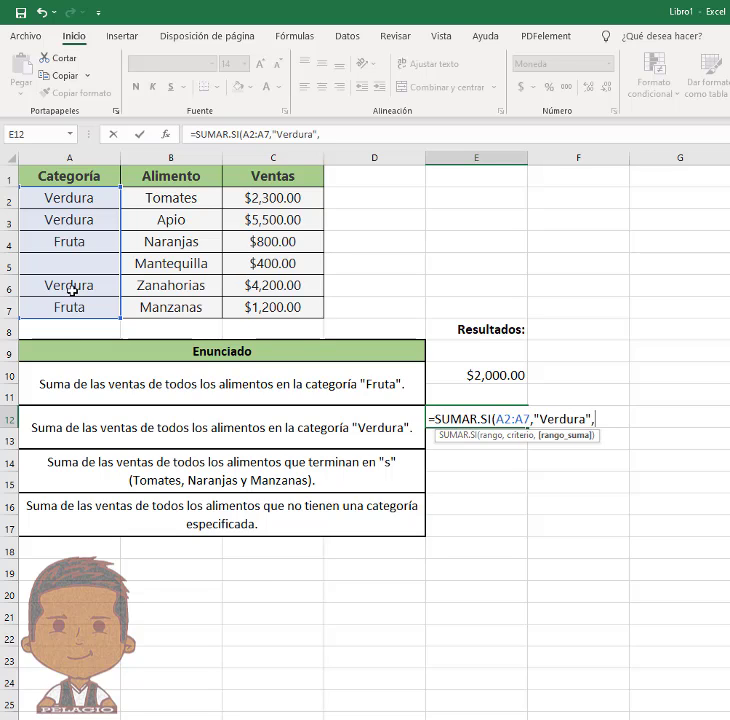
click(250, 206)
drag(250, 208, 264, 303)
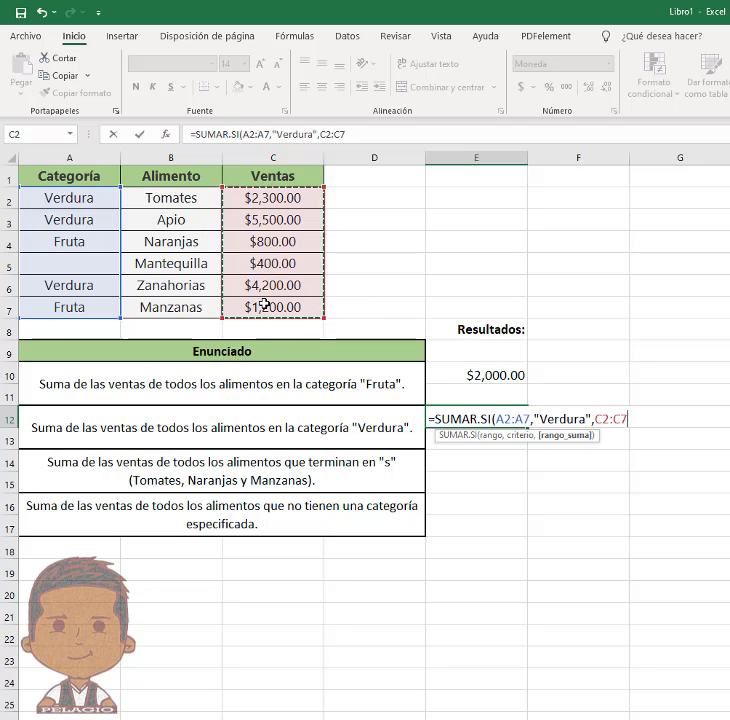
text())
key(Return)
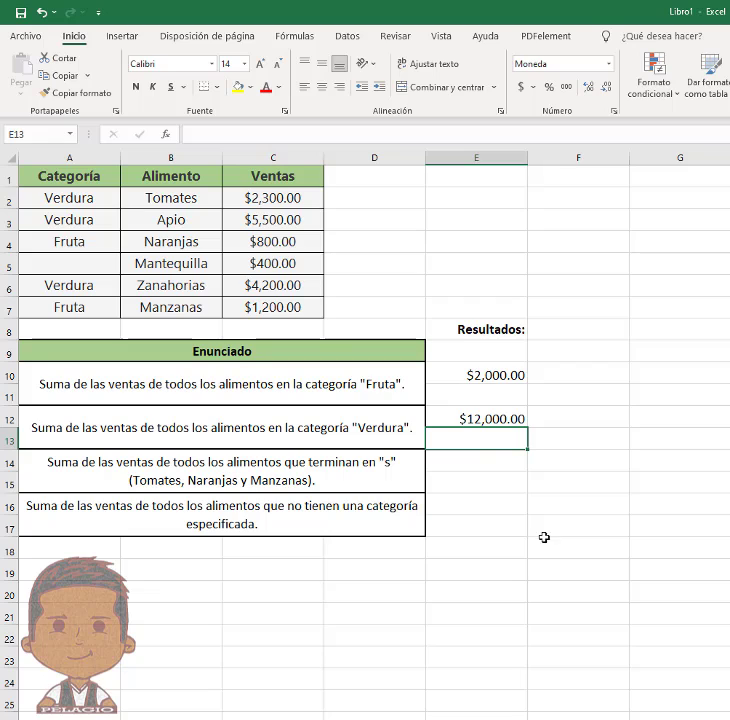
Add "Zanahorias" after "Naranjas" in the A14 statement's list of foods ending in "s".
click(475, 462)
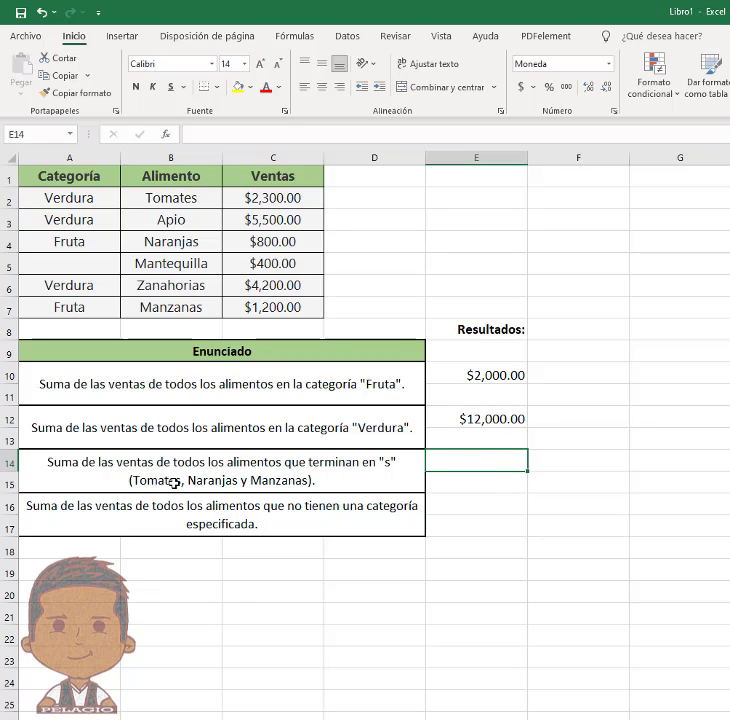
double_click(245, 472)
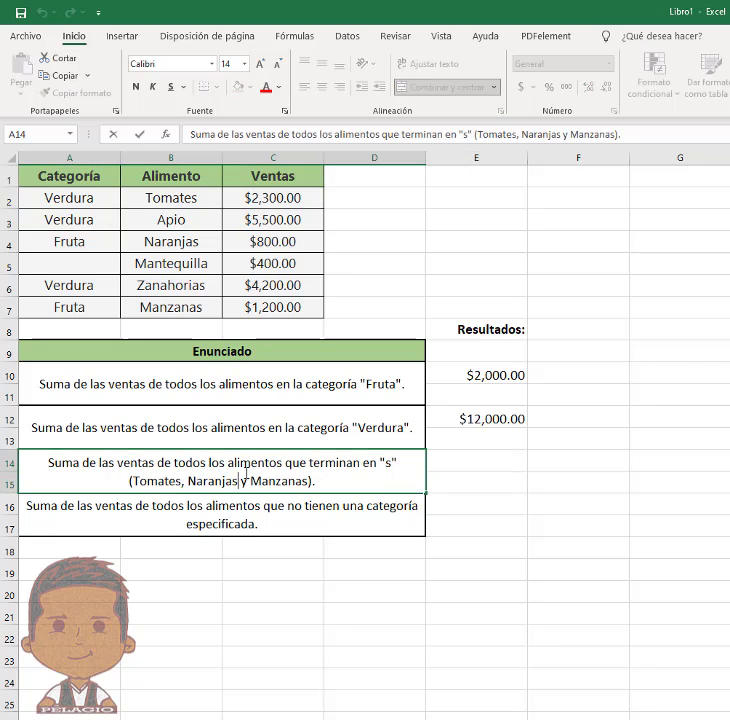
text(, Zanahor)
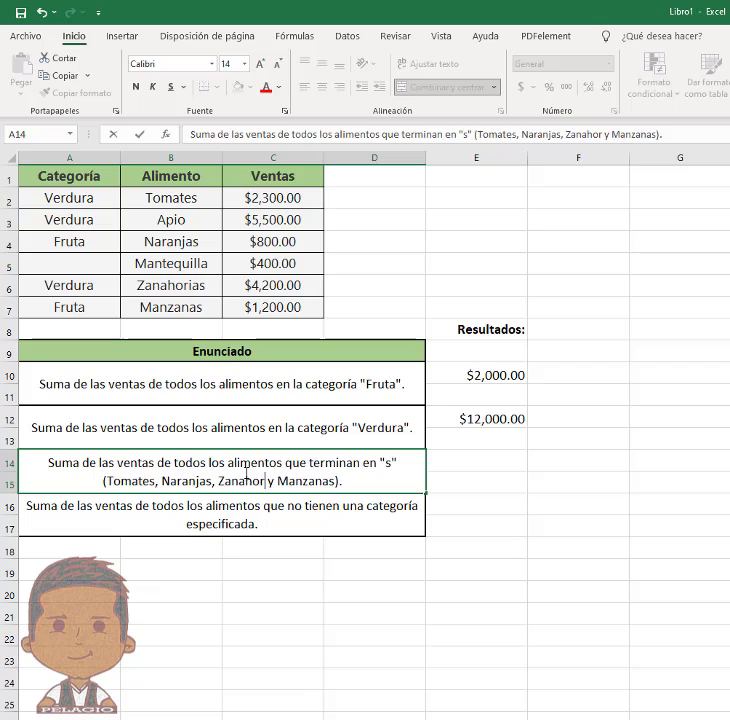
text(ias)
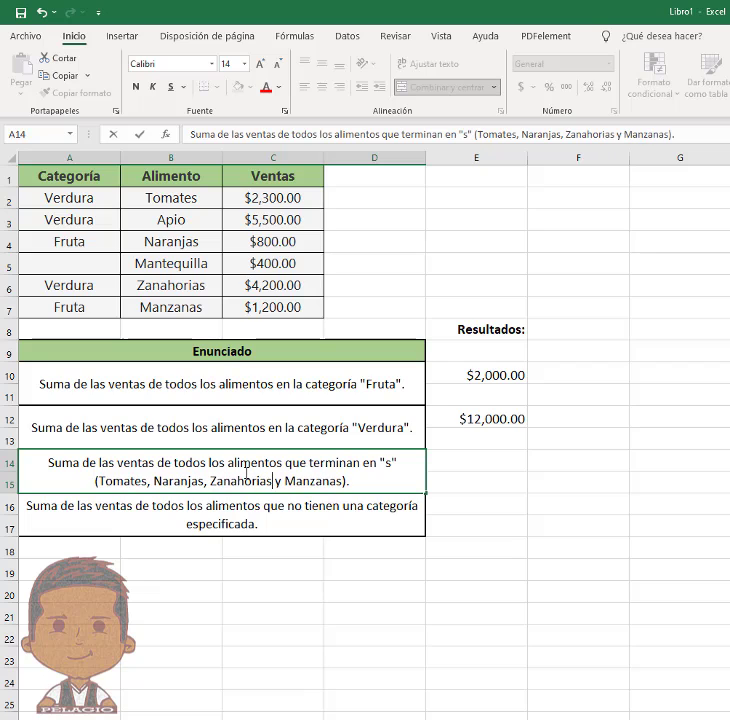
Sum the sales of foods ending in "s" in E14 with =SUMAR.SI(B2:B7,"*s",C2:C7).
click(477, 460)
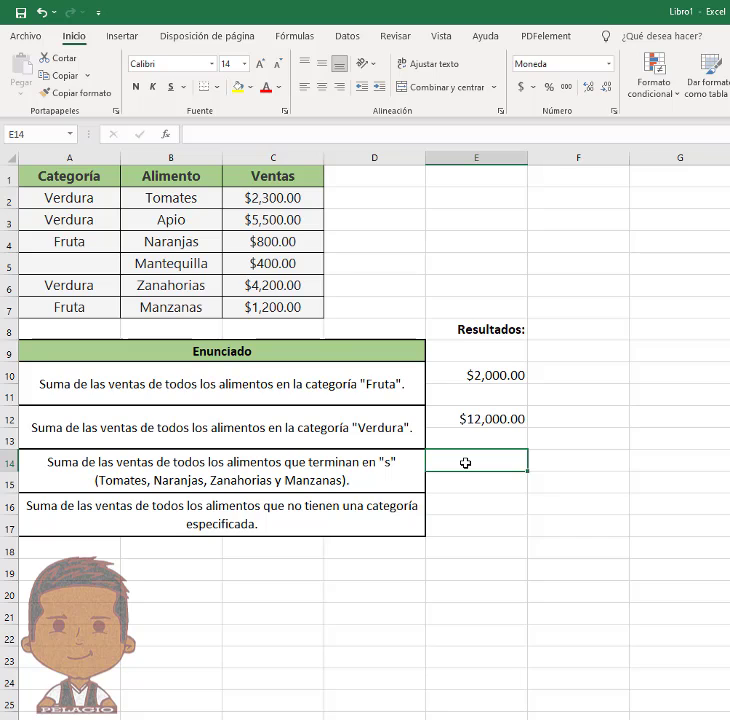
text(=)
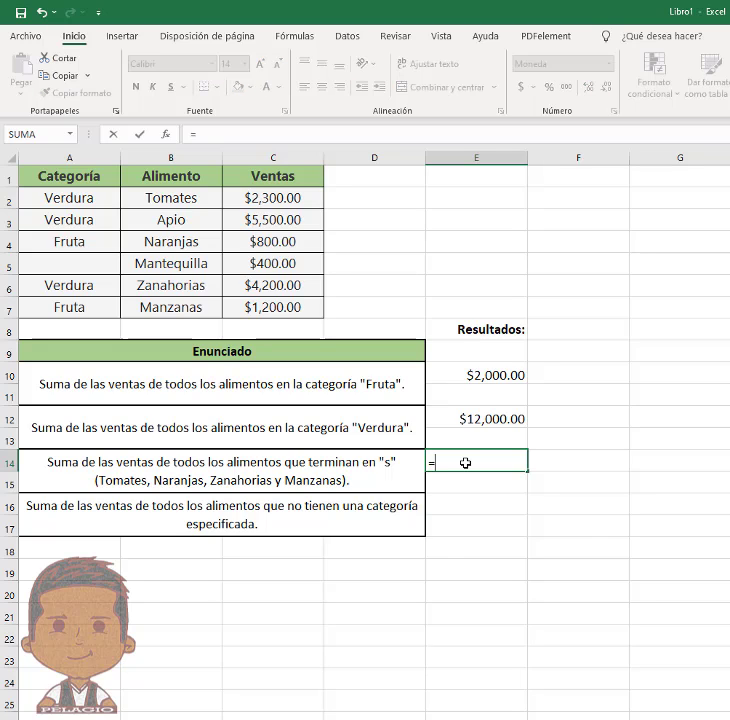
text(SUMAR.)
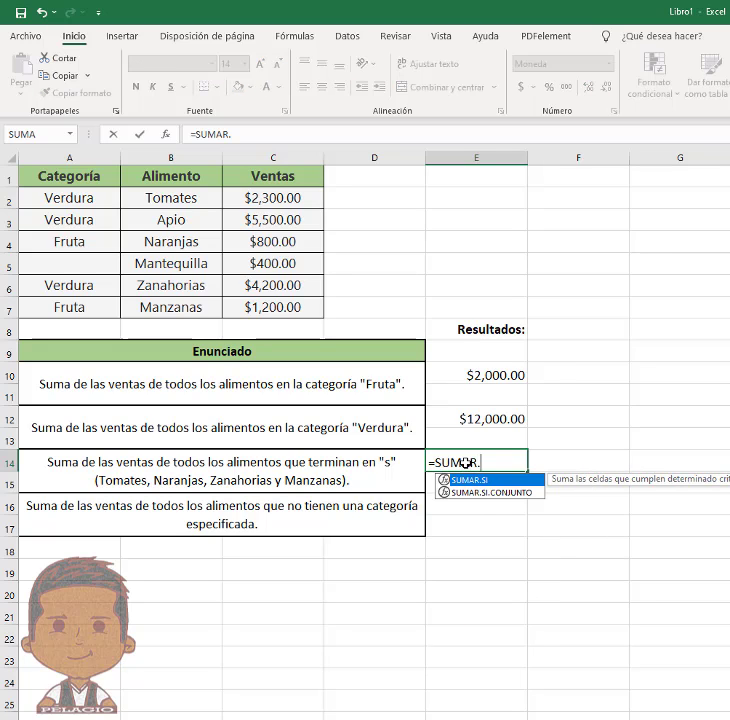
text(SI()
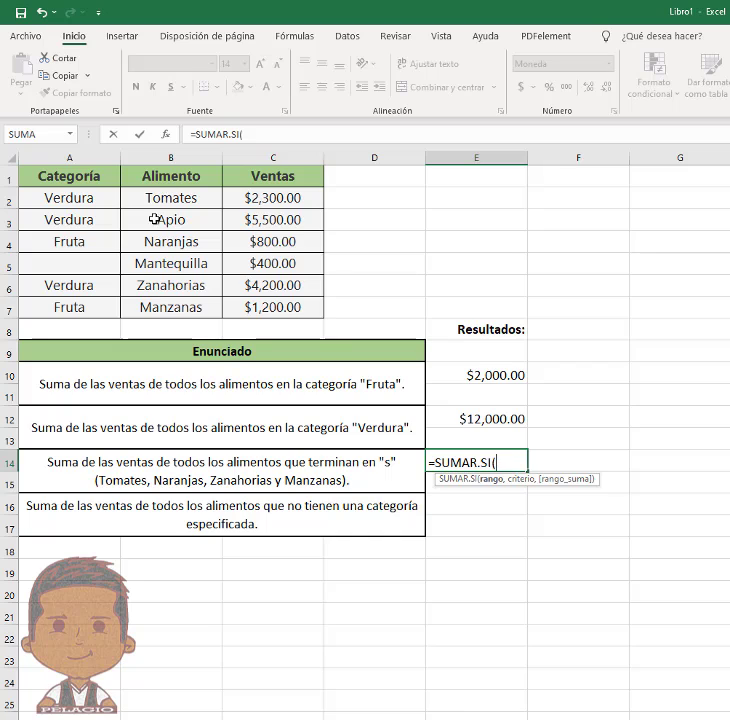
drag(163, 197, 162, 309)
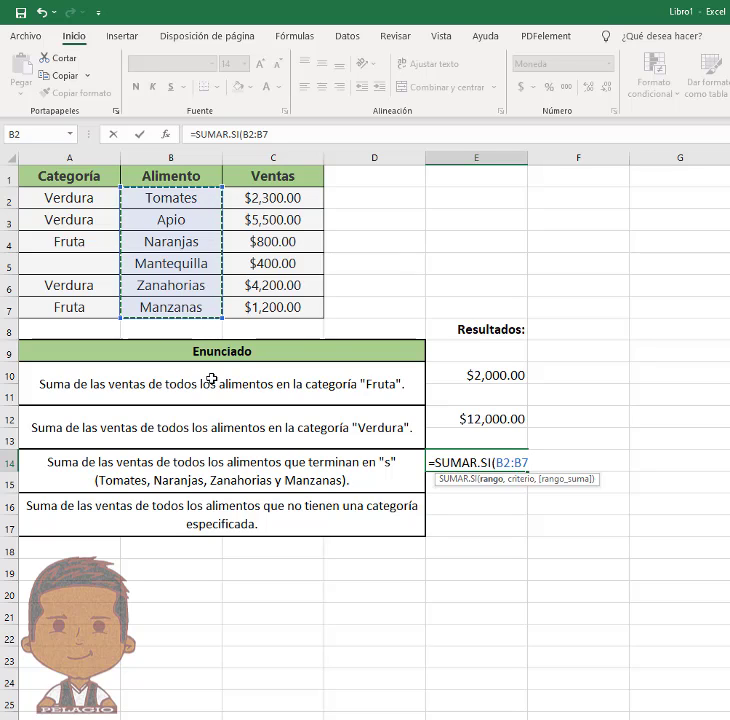
text(,)
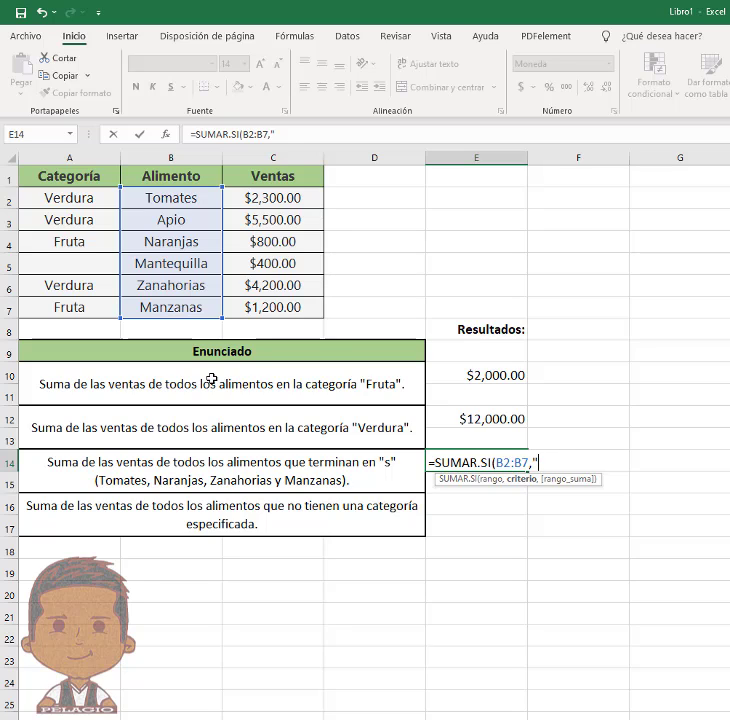
text(*s)
text(",)
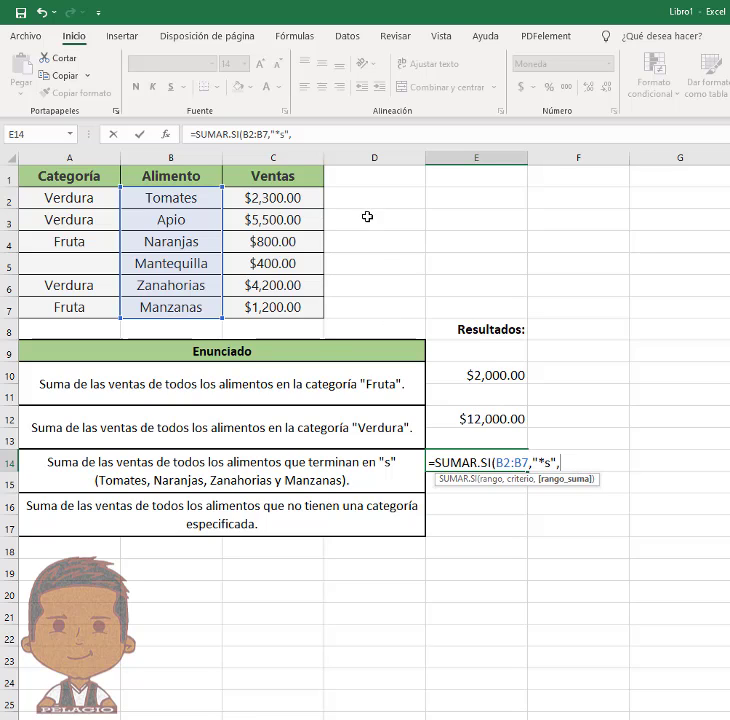
drag(295, 197, 295, 306)
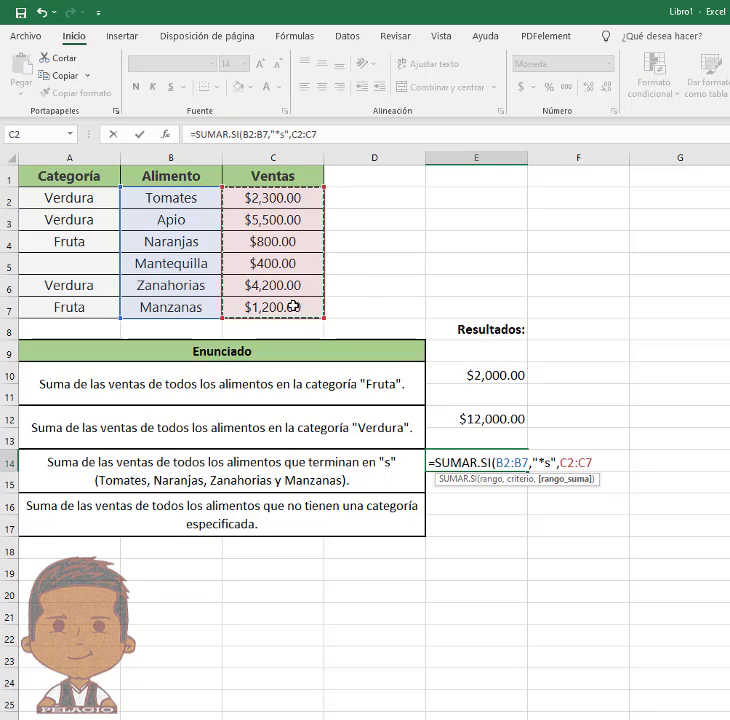
text())
key(Return)
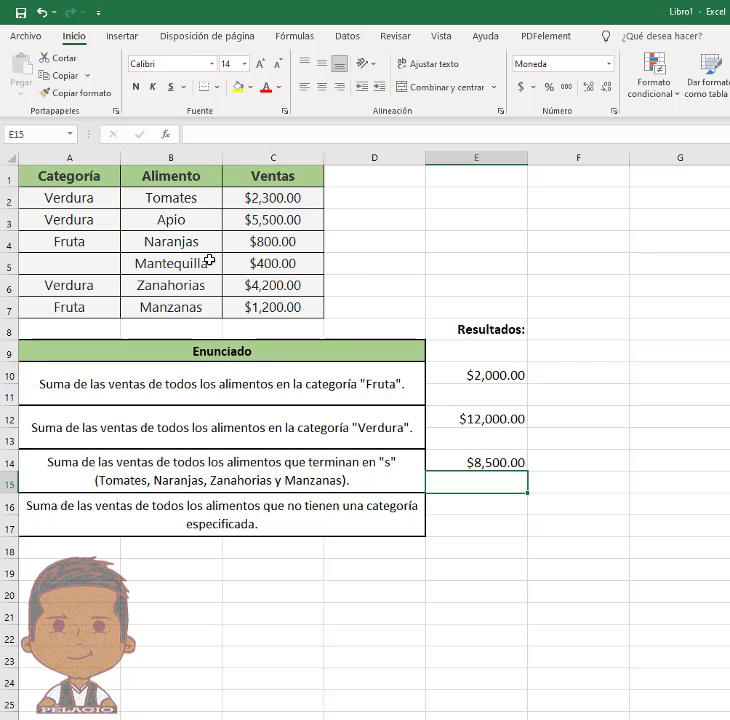
Check the E14 sum against the individual sales of Tomates, Naranjas, Zanahorias and Manzanas.
click(505, 463)
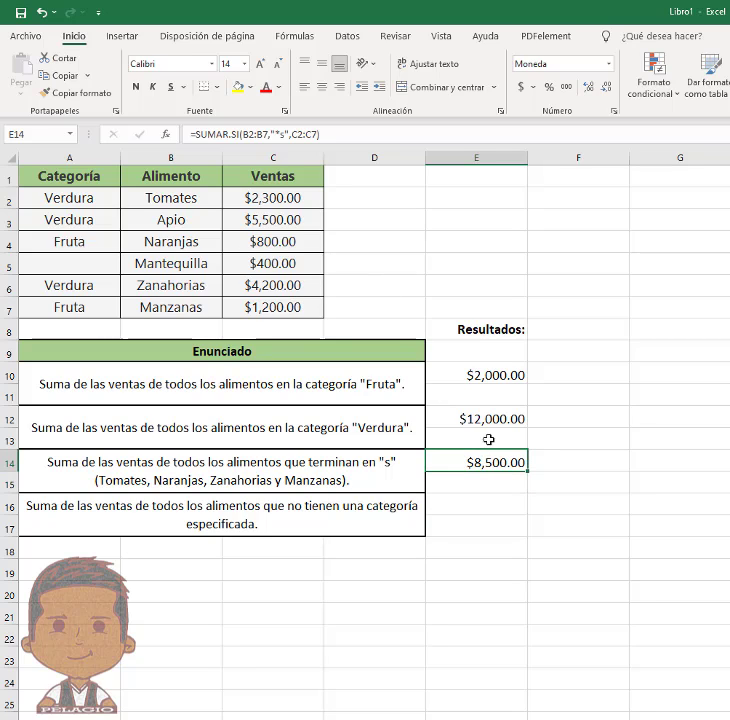
click(273, 203)
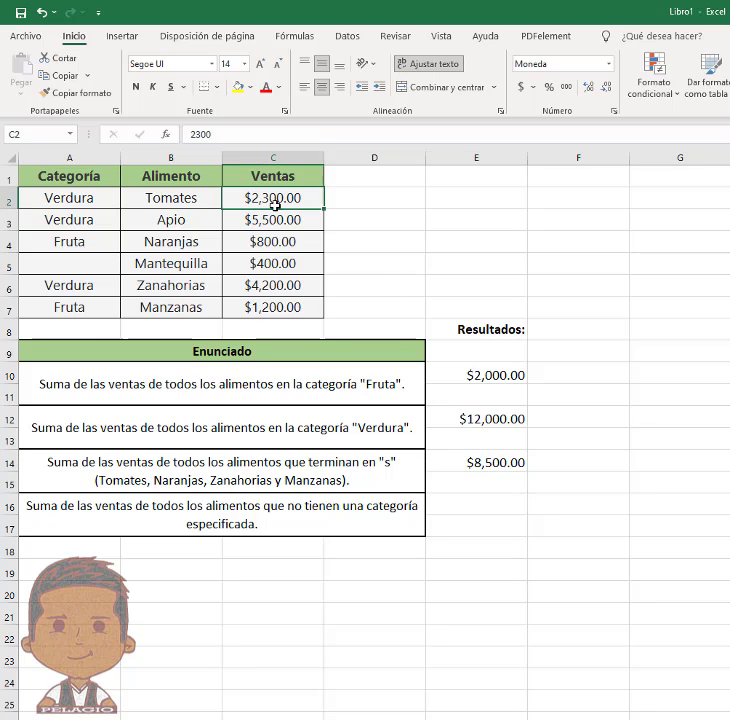
click(273, 244)
click(270, 286)
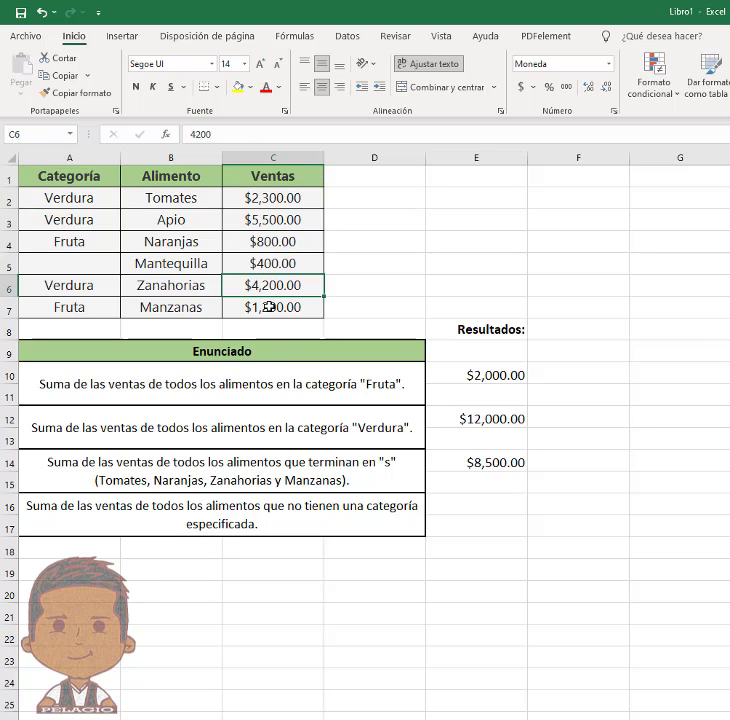
click(268, 311)
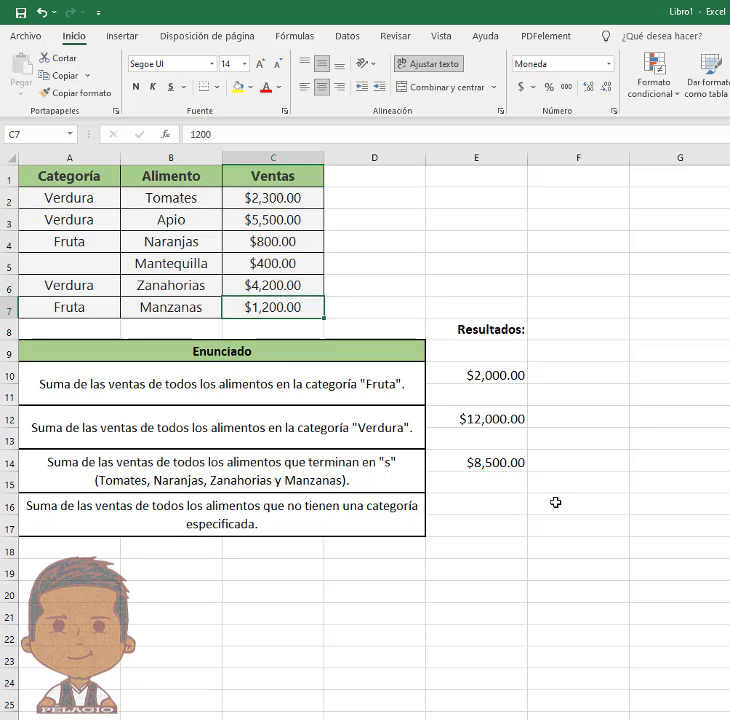
Sum the sales of foods without a category in E16 with =SUMAR.SI(A2:A7,"",C2:C7) and check the Mantequilla row.
click(486, 507)
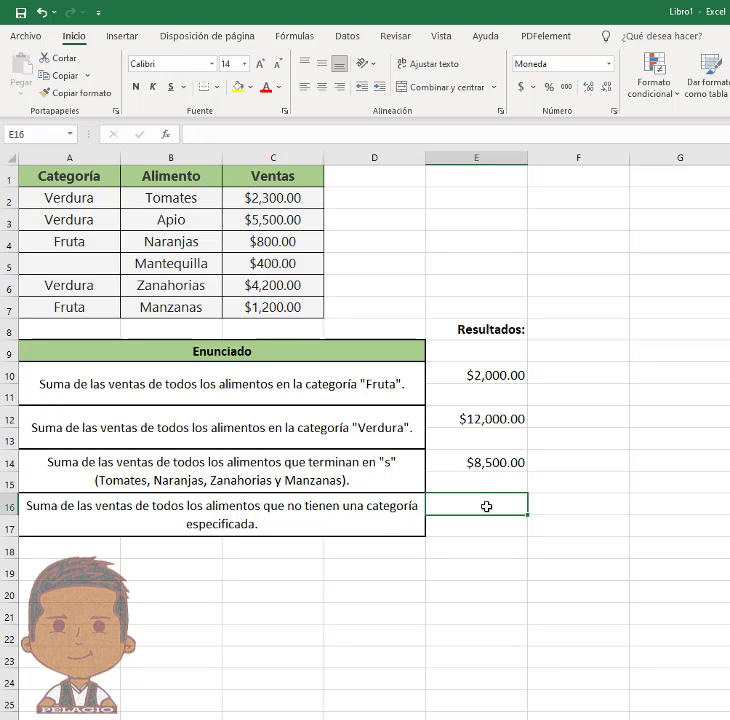
text(=)
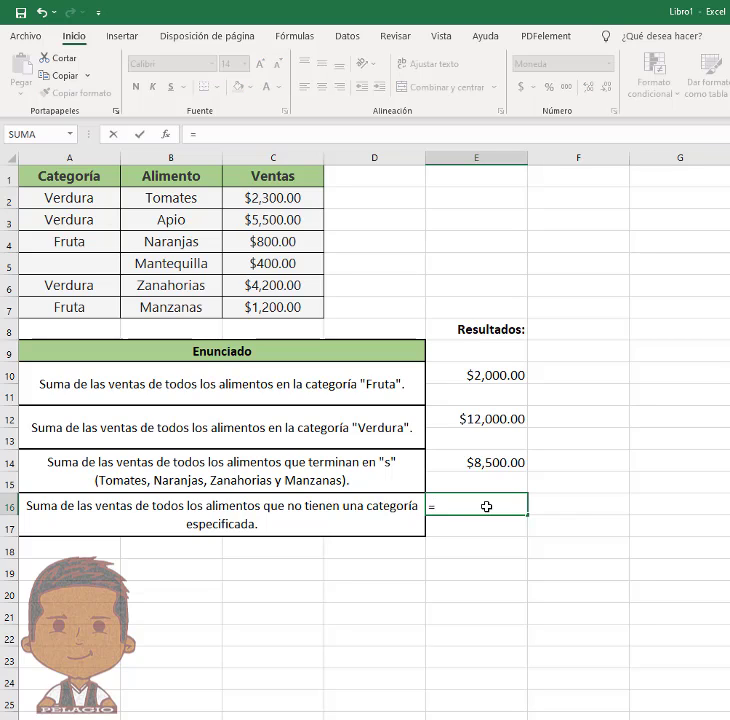
text(SUMAR)
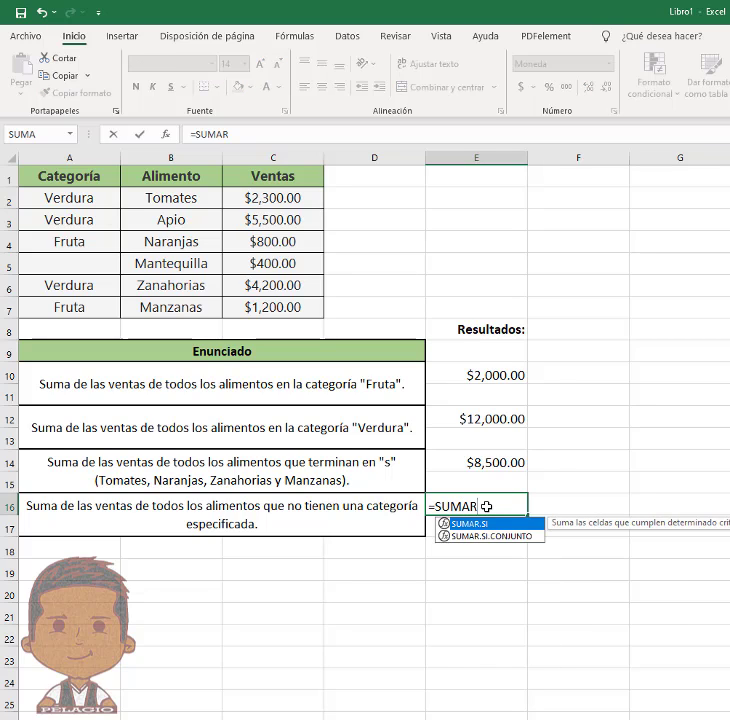
text(.S)
key(Tab)
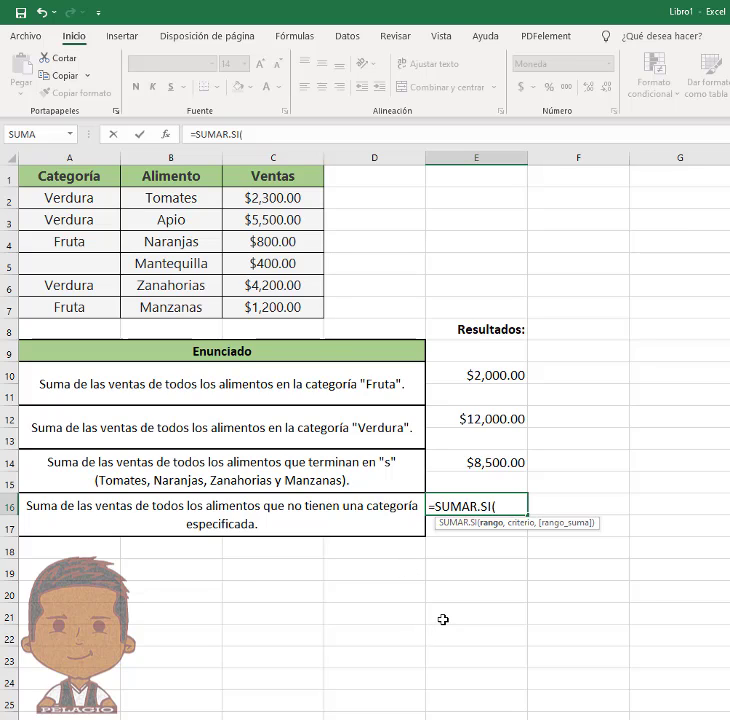
drag(78, 197, 59, 315)
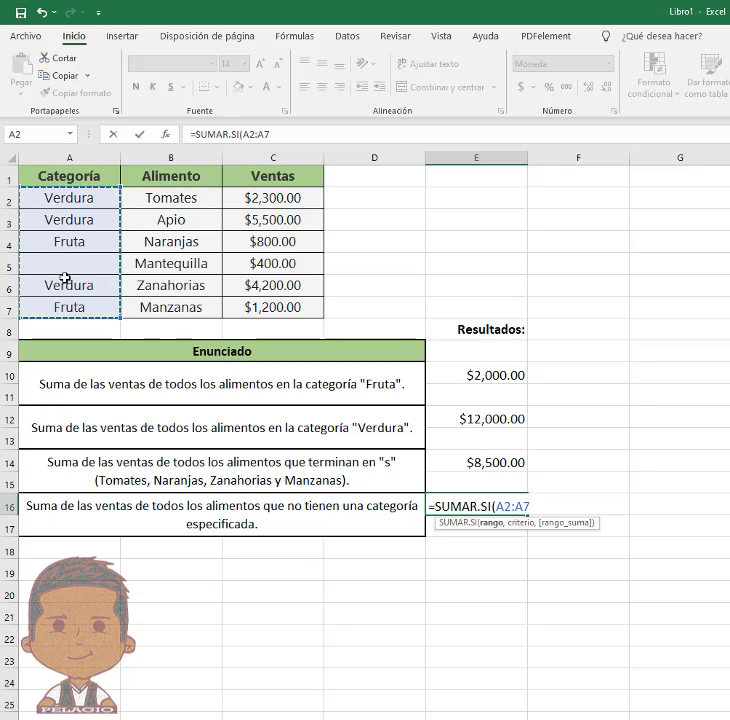
text(,)
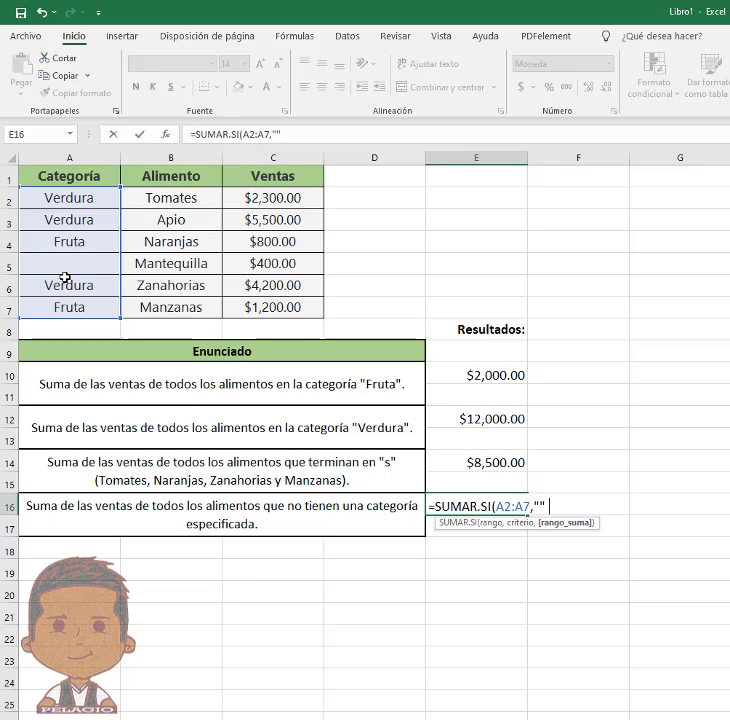
text(,)
drag(256, 197, 277, 306)
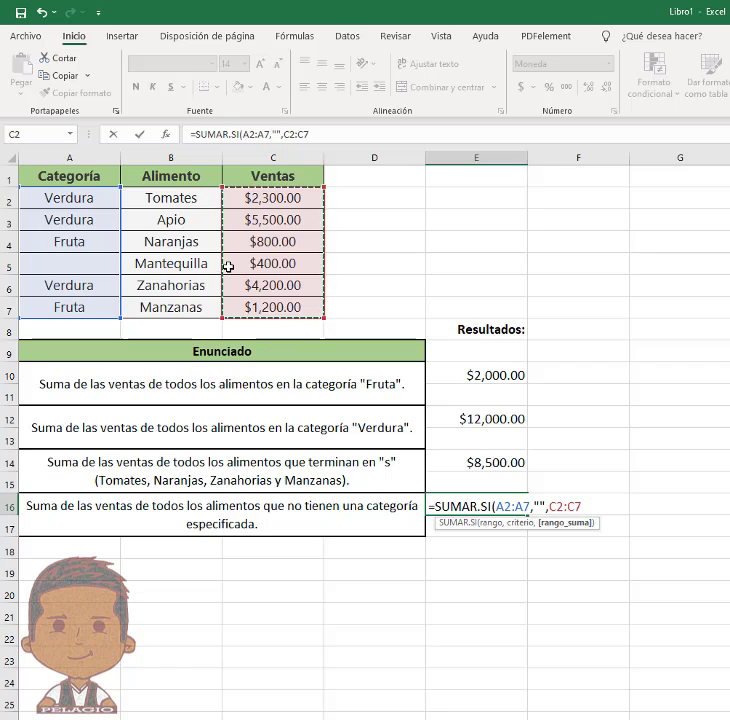
text())
key(Return)
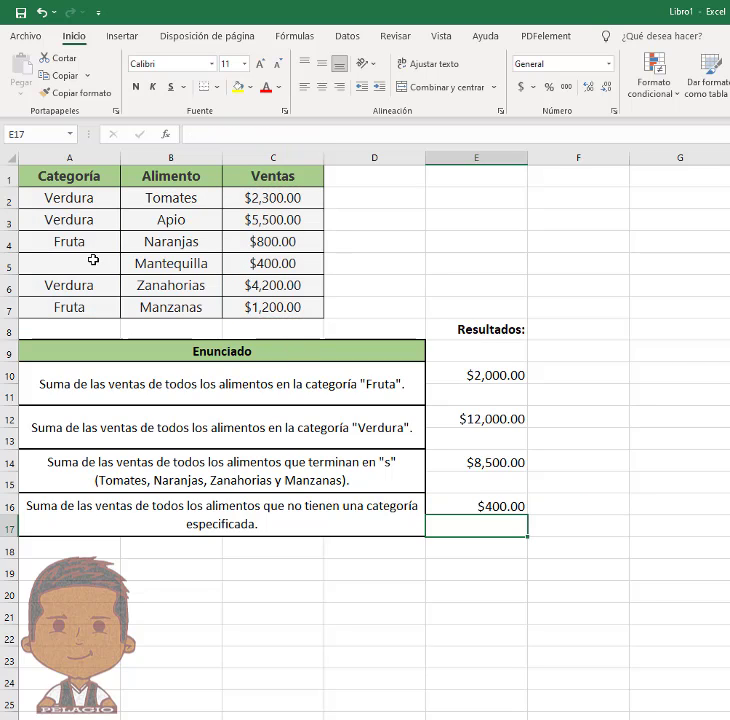
click(60, 263)
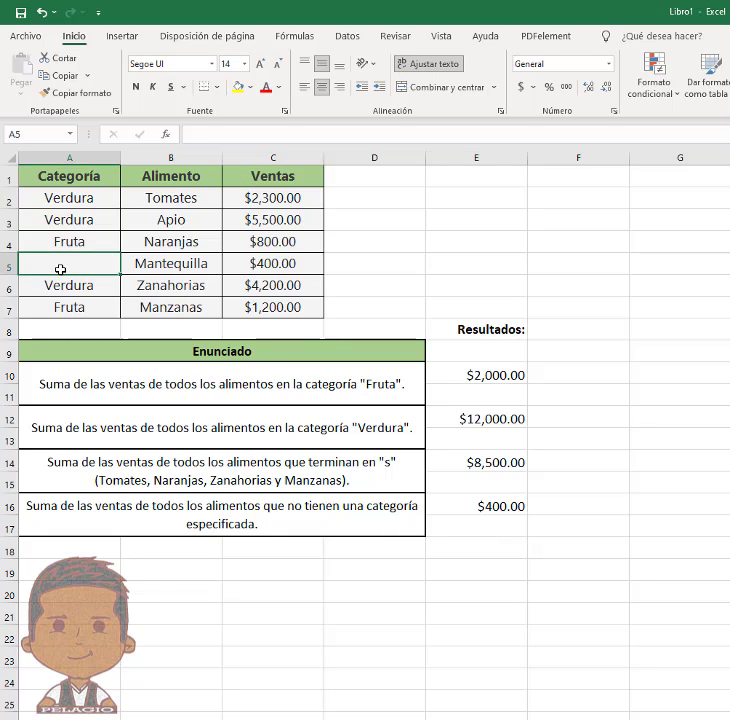
drag(106, 264, 272, 262)
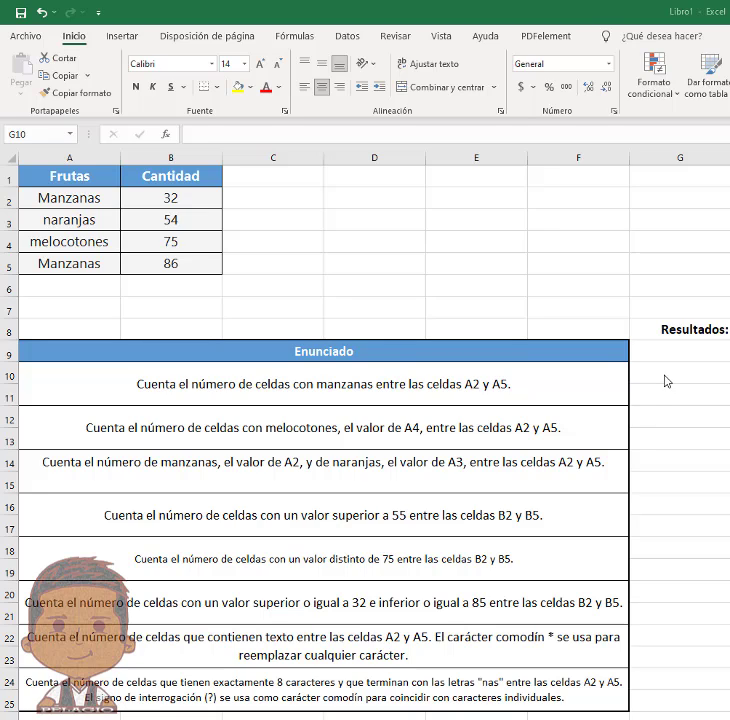
Count the cells with manzanas in G10 using =CONTAR.SI(A2:A5,"manzanas") and review the entered formula.
click(664, 374)
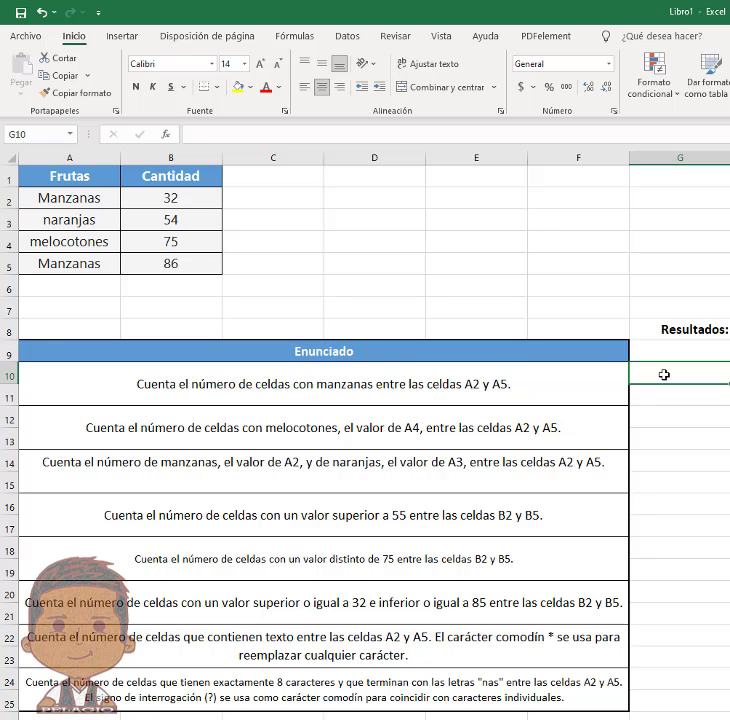
text(=CONTAR.)
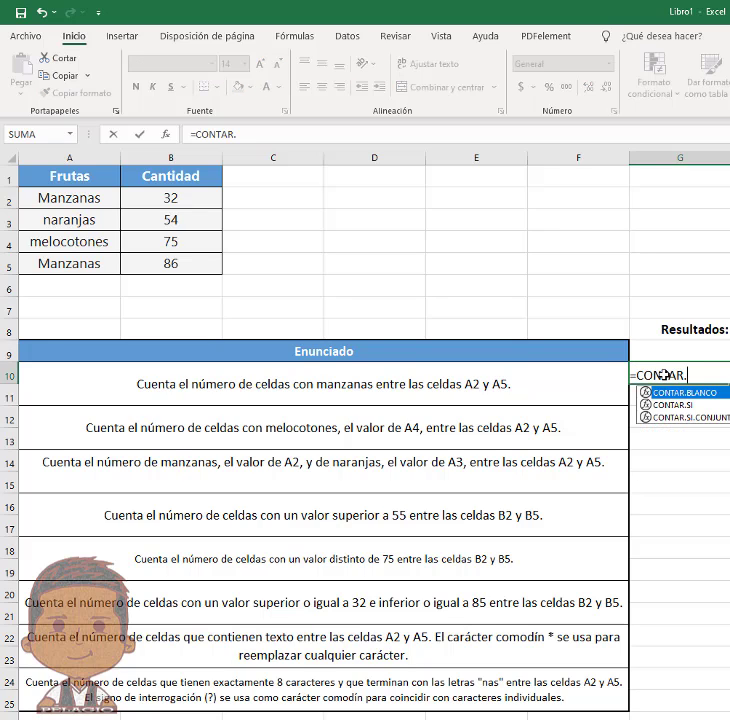
text(SI()
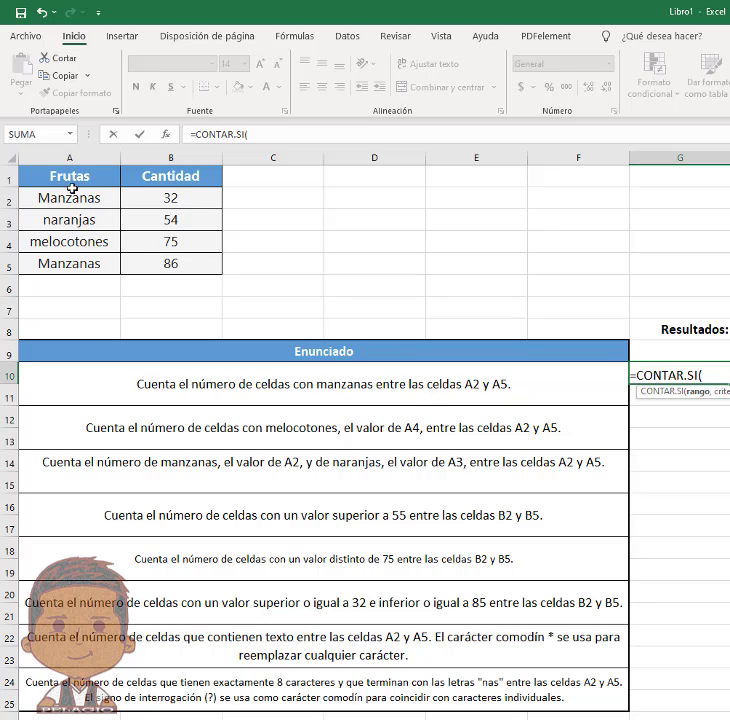
drag(59, 197, 64, 266)
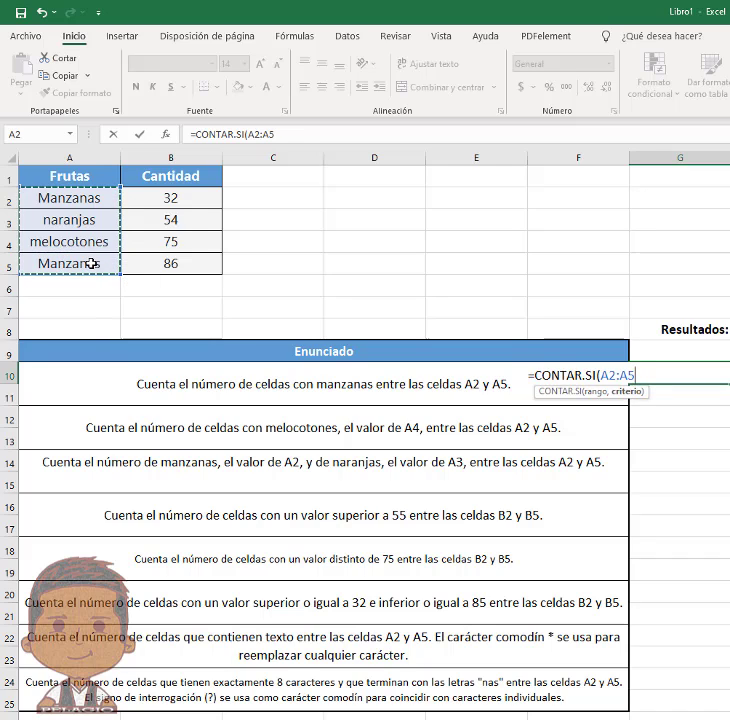
text(,"manzanas)
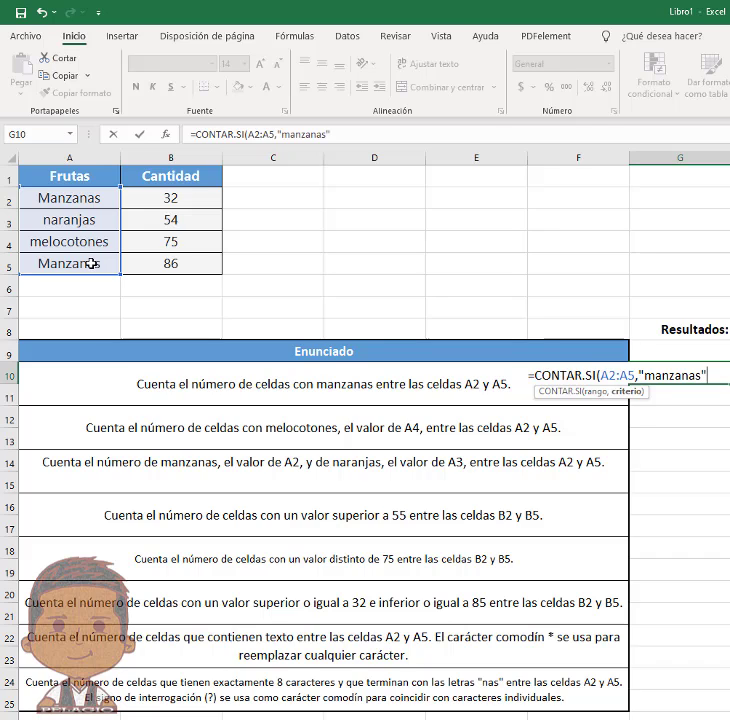
text("))
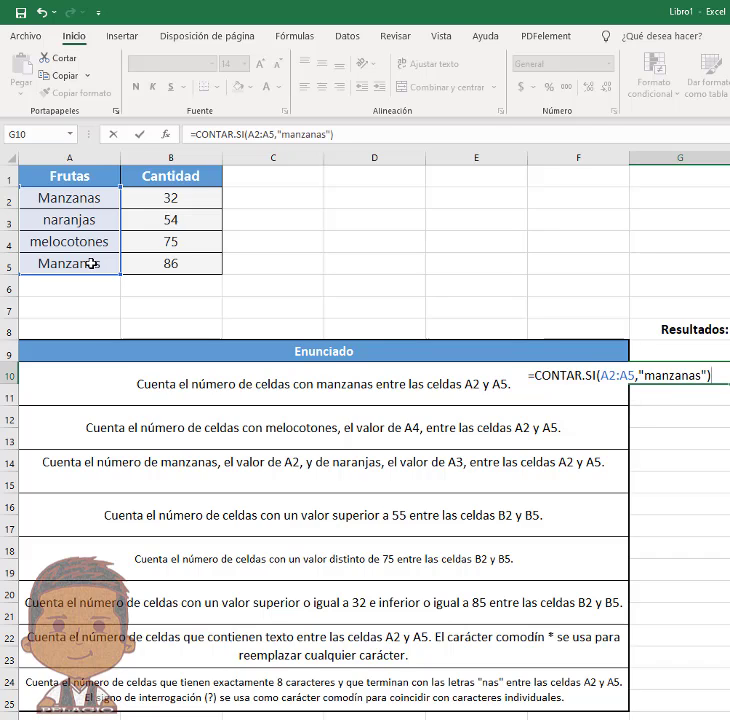
key(Return)
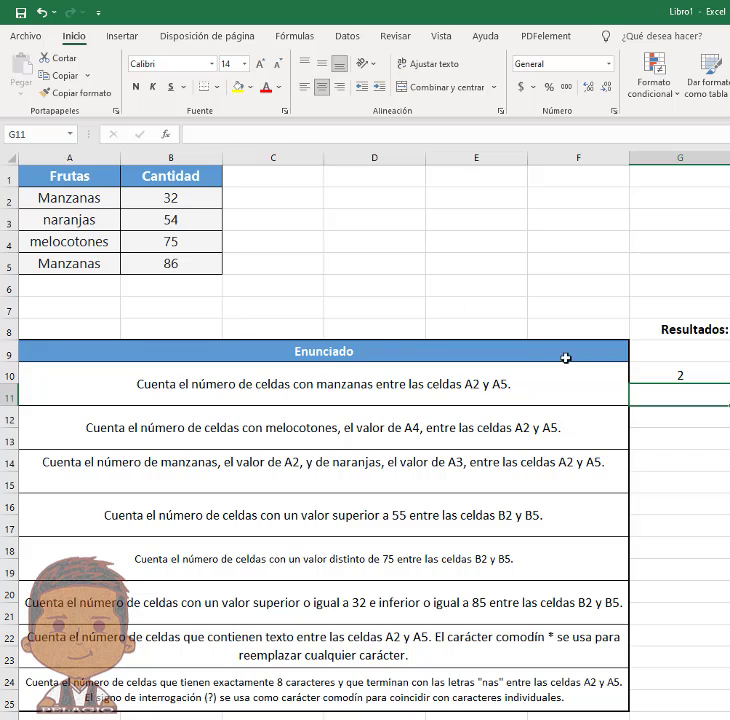
click(679, 371)
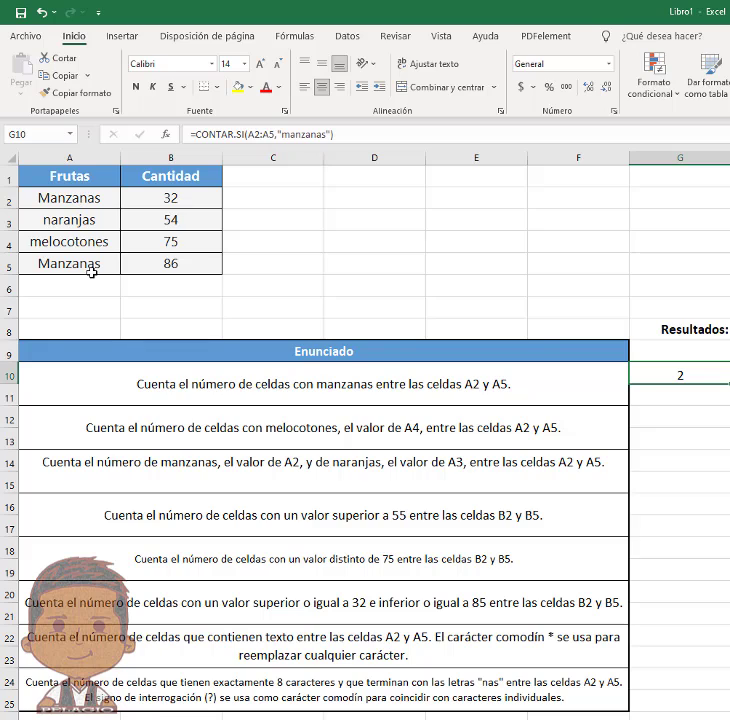
Enter =CONTAR.SI(A2:A5,B4) in G12 for the melocotones count.
click(673, 420)
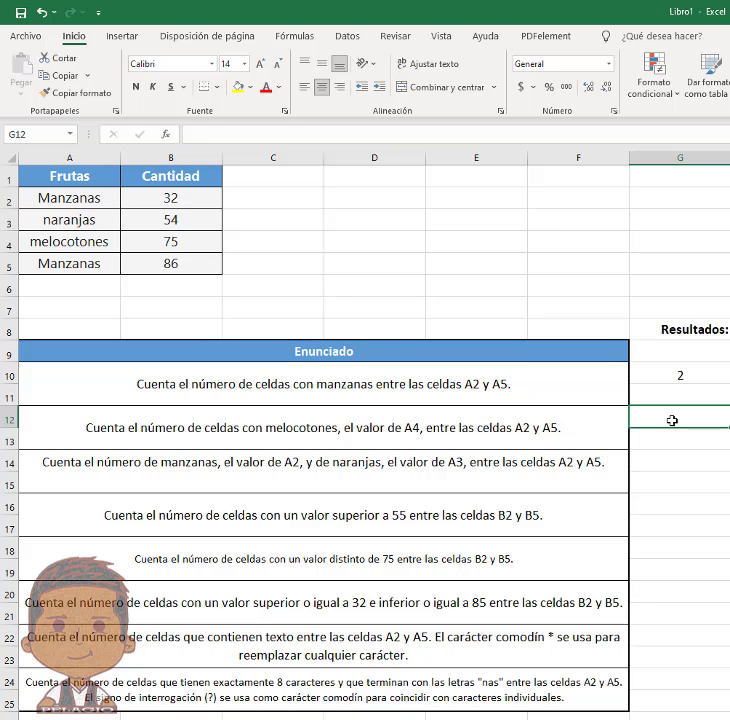
text(=CON)
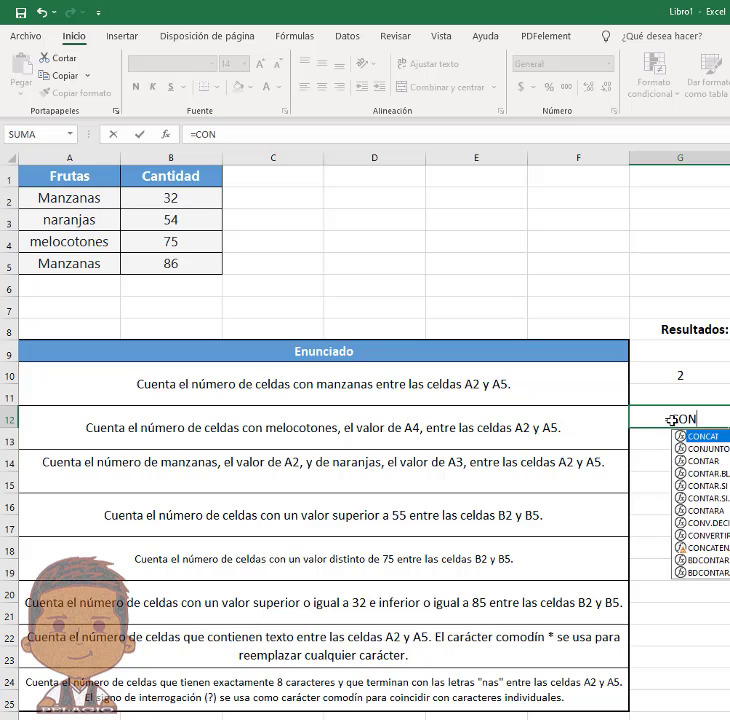
text(TAR.SI()
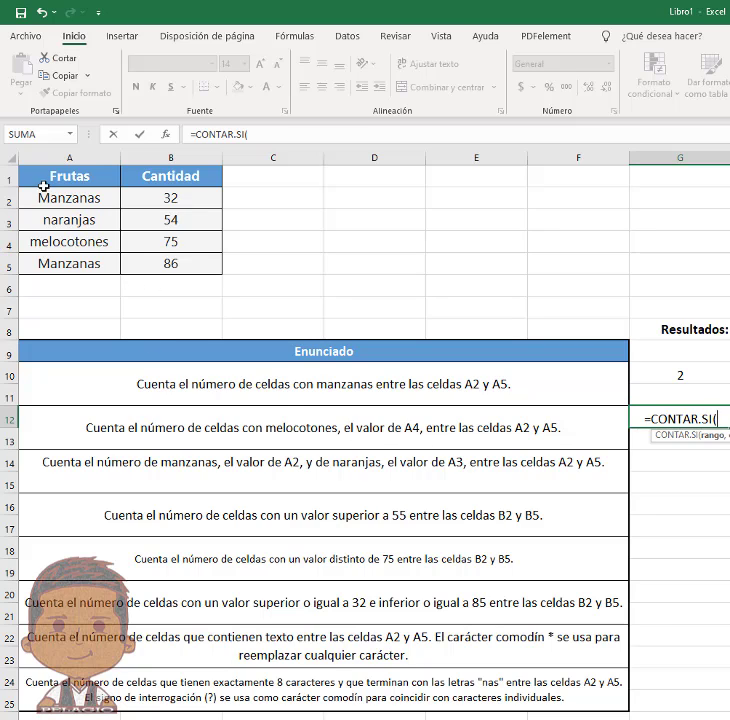
drag(59, 199, 54, 262)
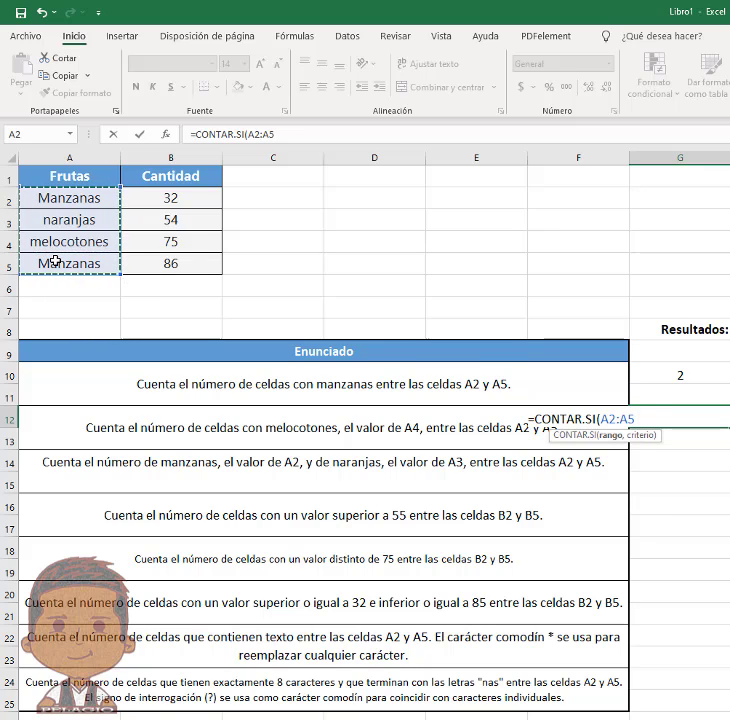
text(,)
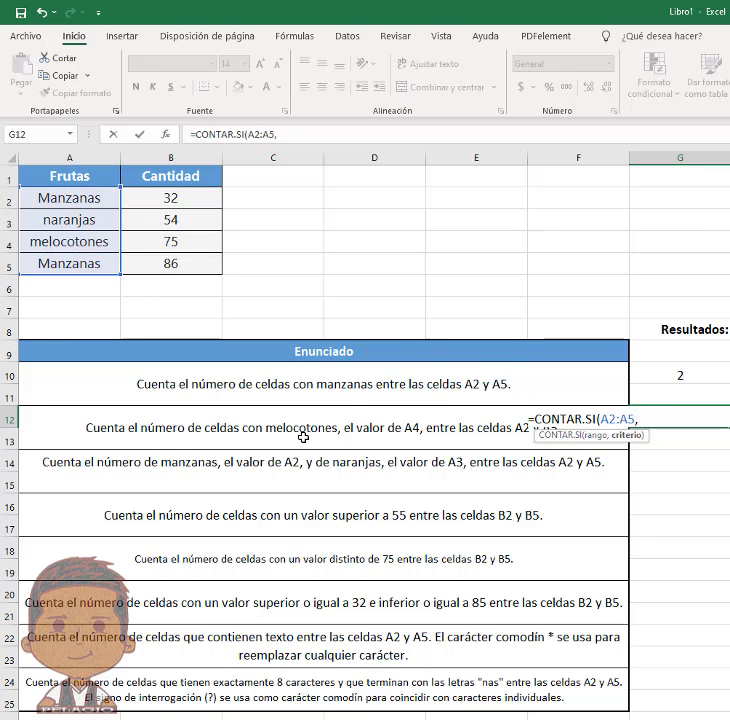
click(158, 242)
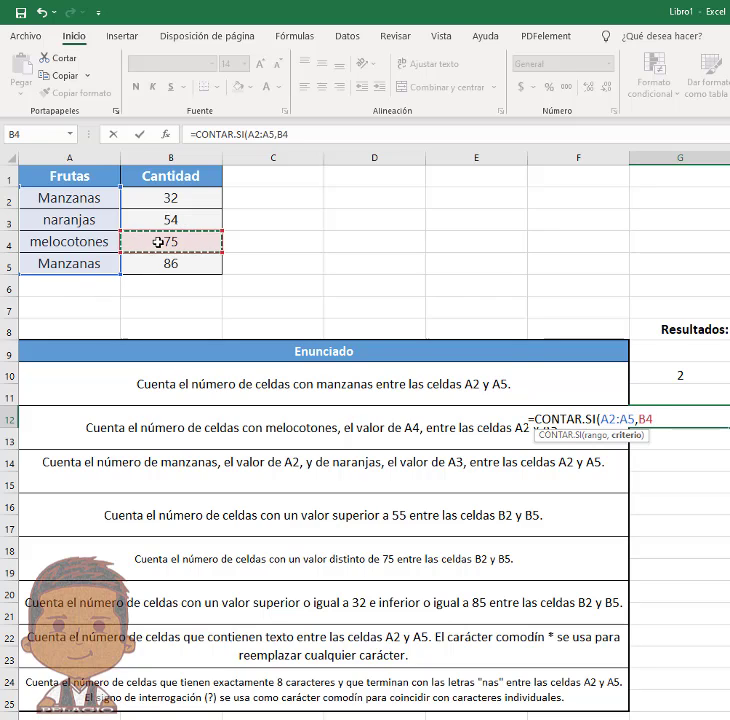
text())
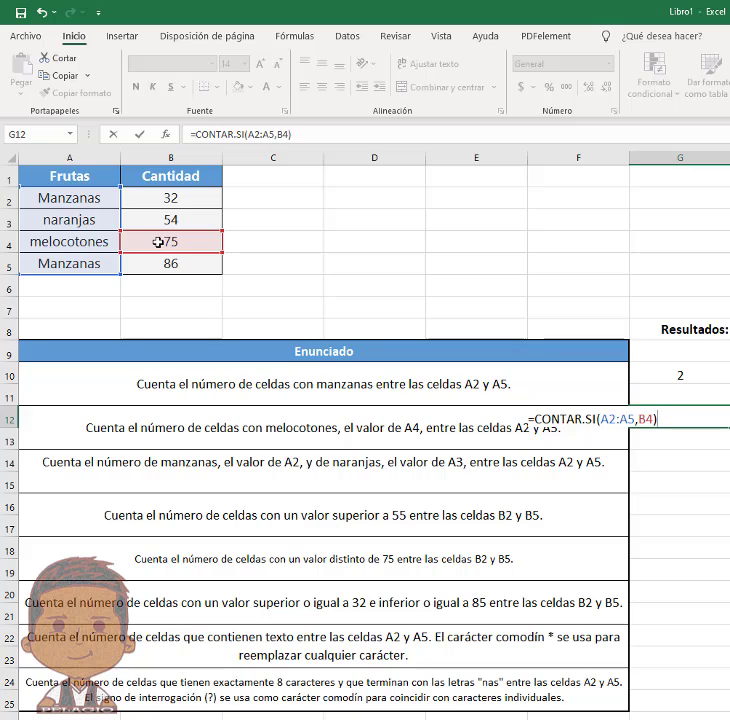
key(Return)
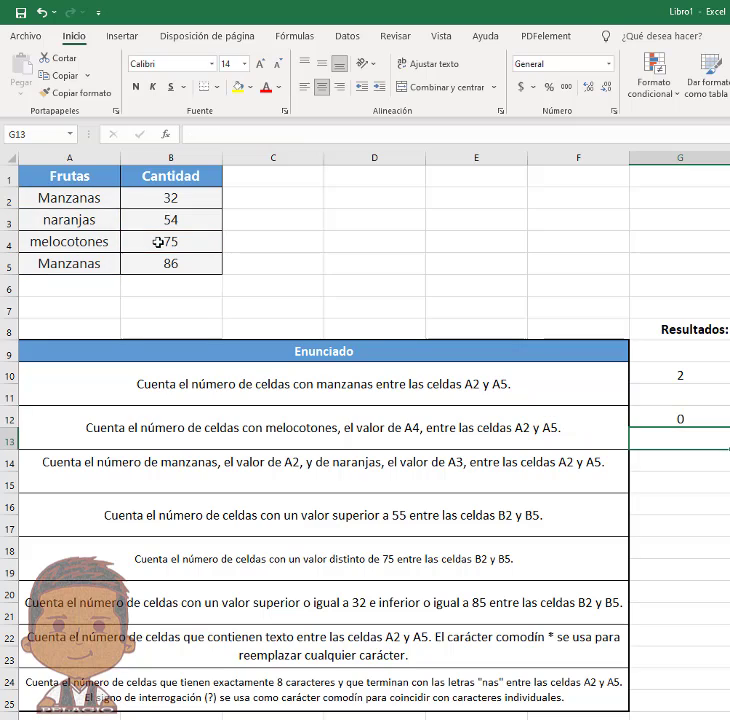
Correct the criterion of the G12 formula to A4 so it reads =CONTAR.SI(A2:A5,A4), and check the melocotones cell.
click(669, 418)
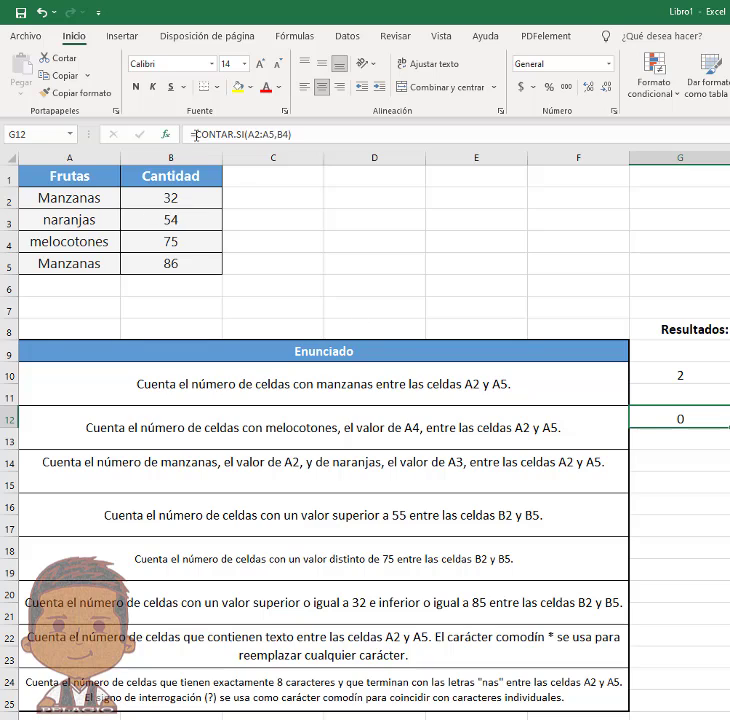
click(289, 135)
key(BackSpace)
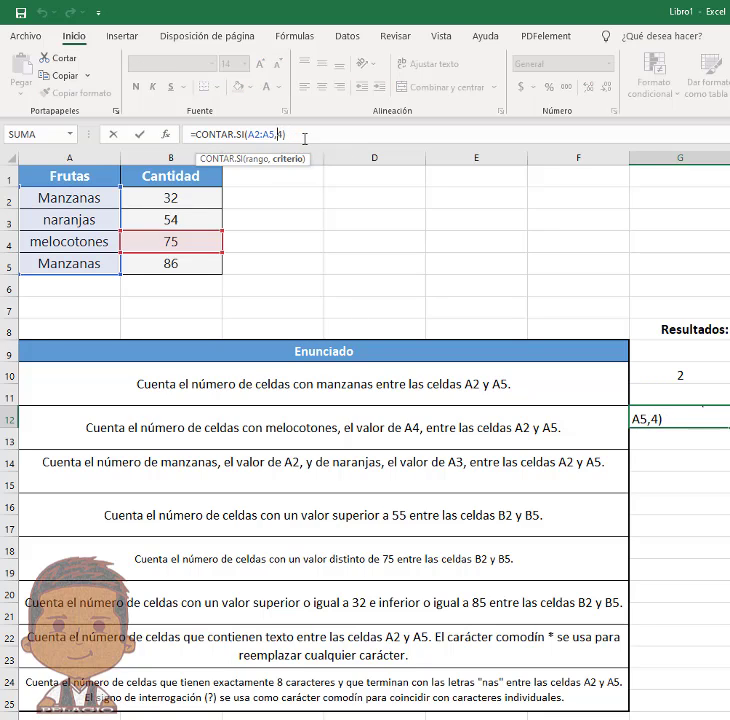
key(Delete)
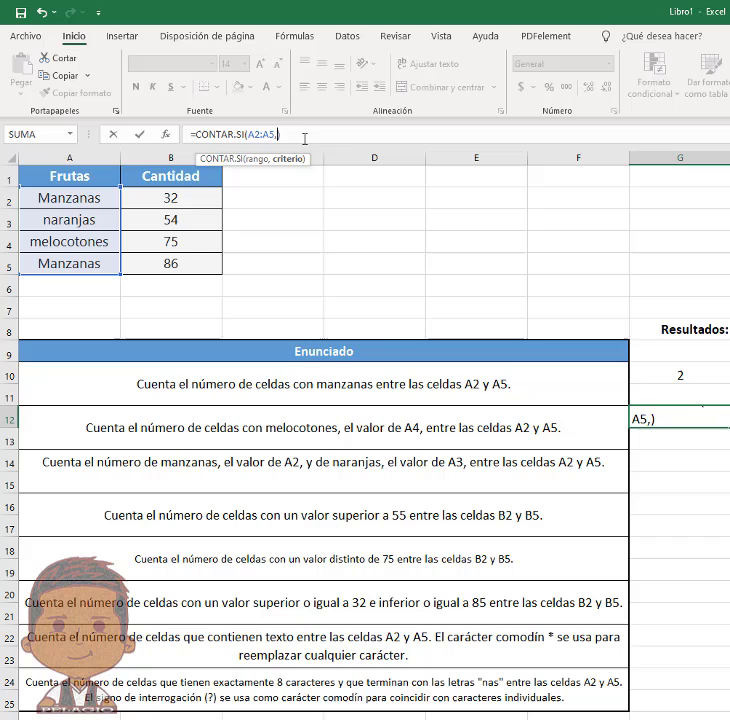
click(74, 243)
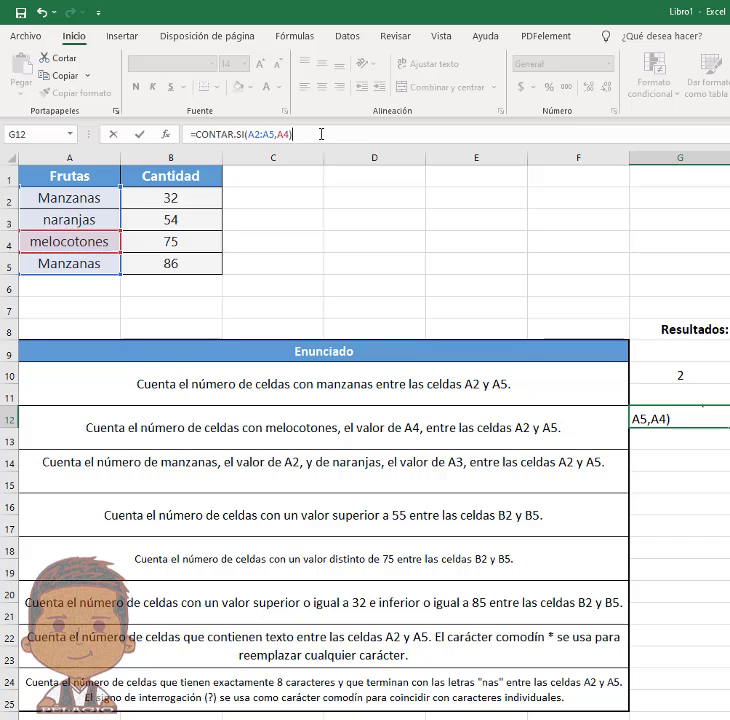
key(Return)
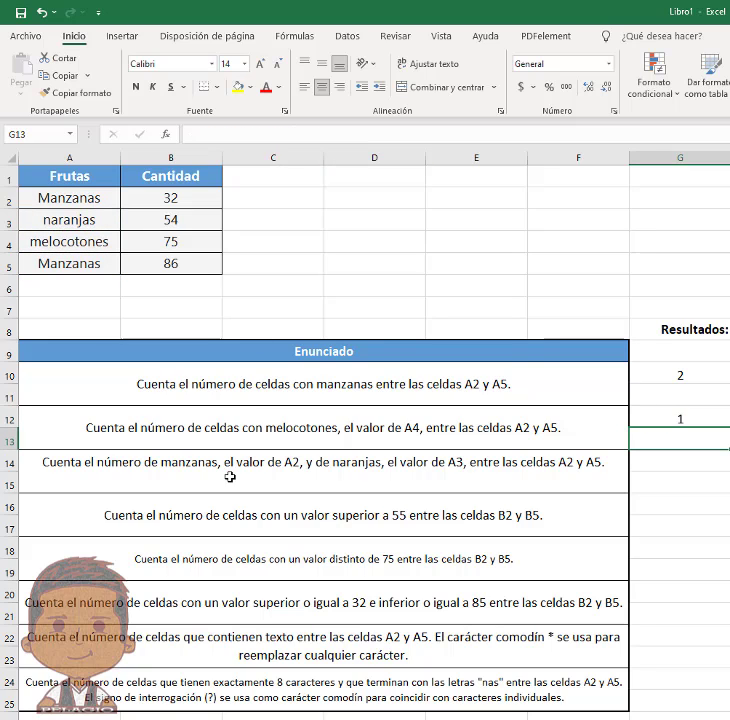
click(97, 244)
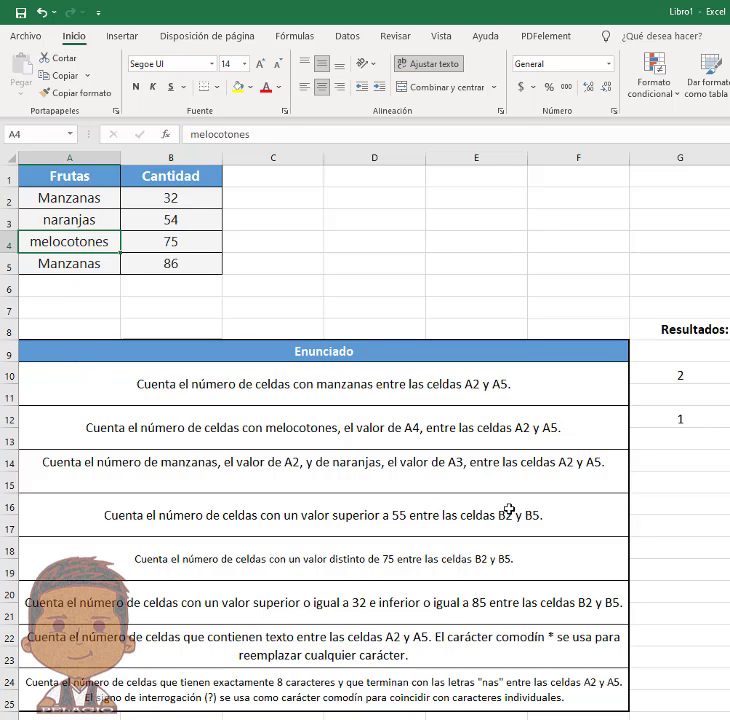
Begin the G14 formula with the manzanas count, =CONTAR.SI(A2:A5,A2).
click(673, 463)
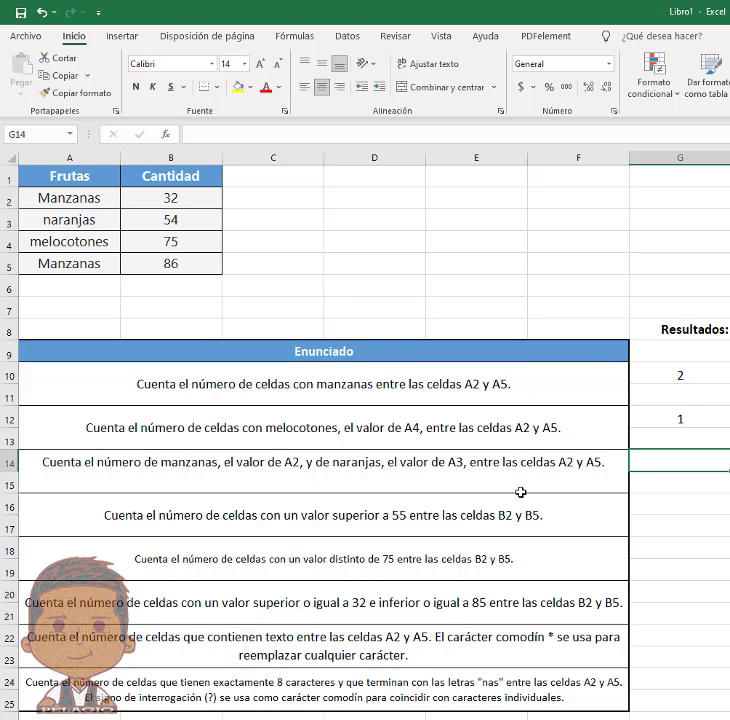
text(=)
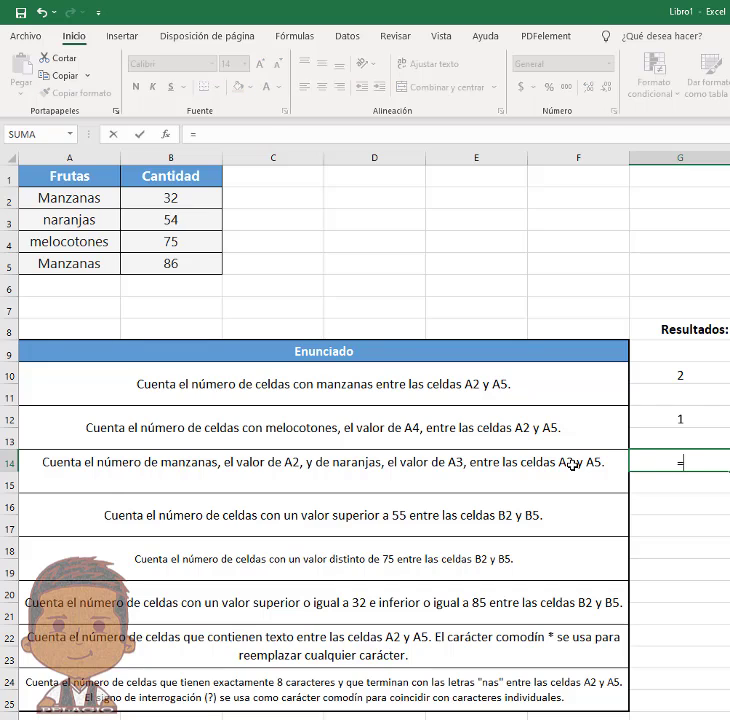
text((CO)
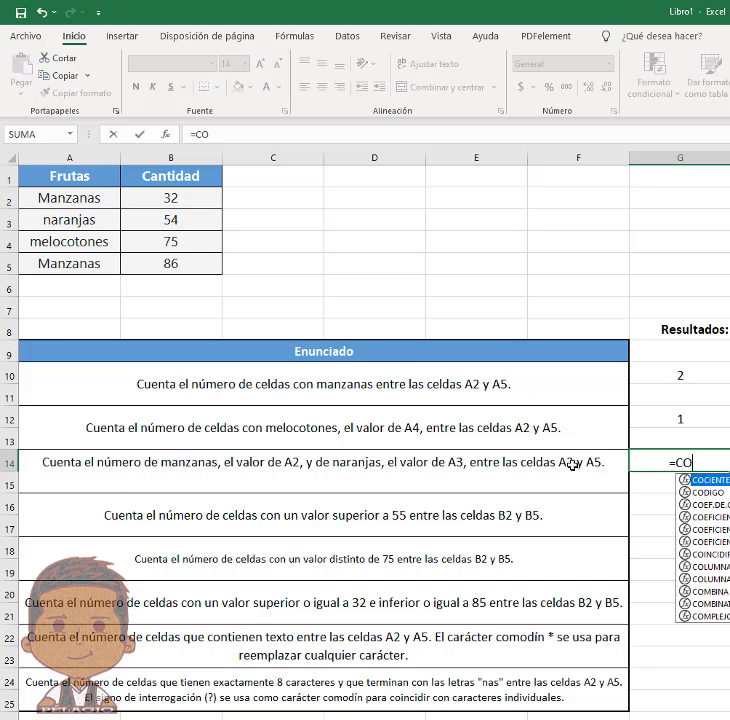
text(NTAR.SI)
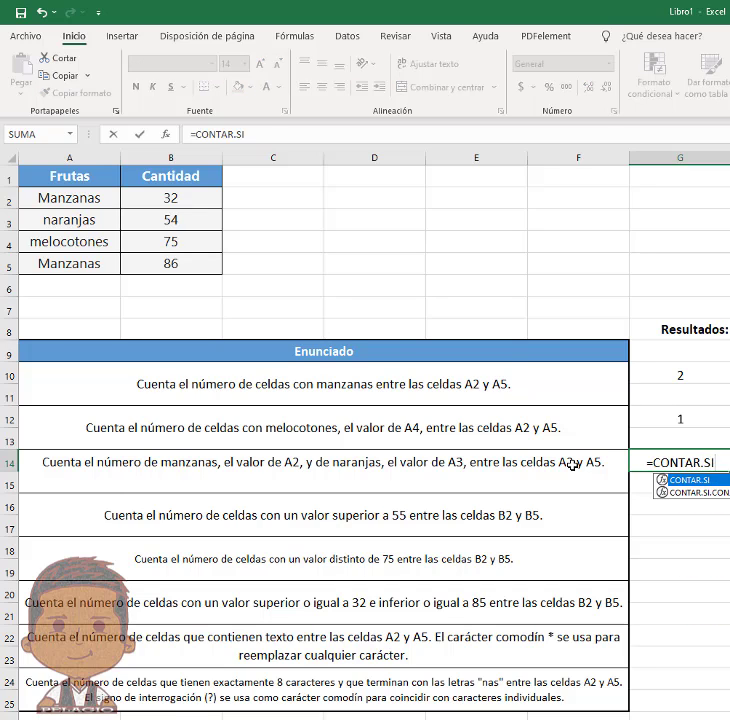
text(()
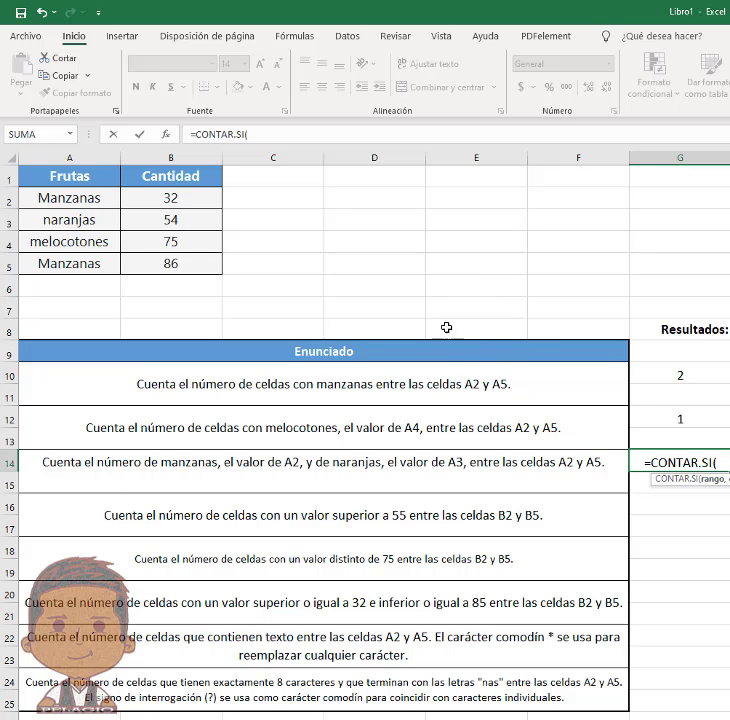
drag(72, 197, 70, 263)
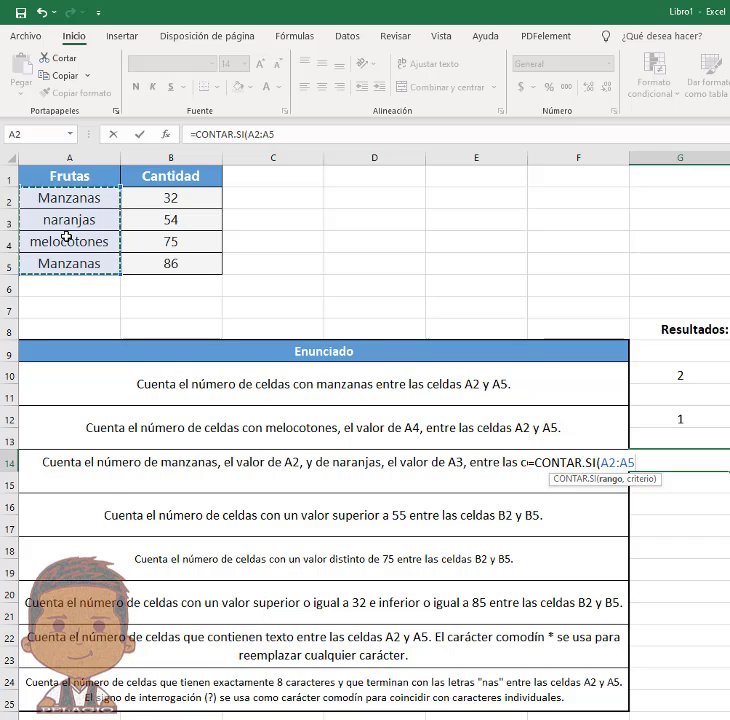
text(,)
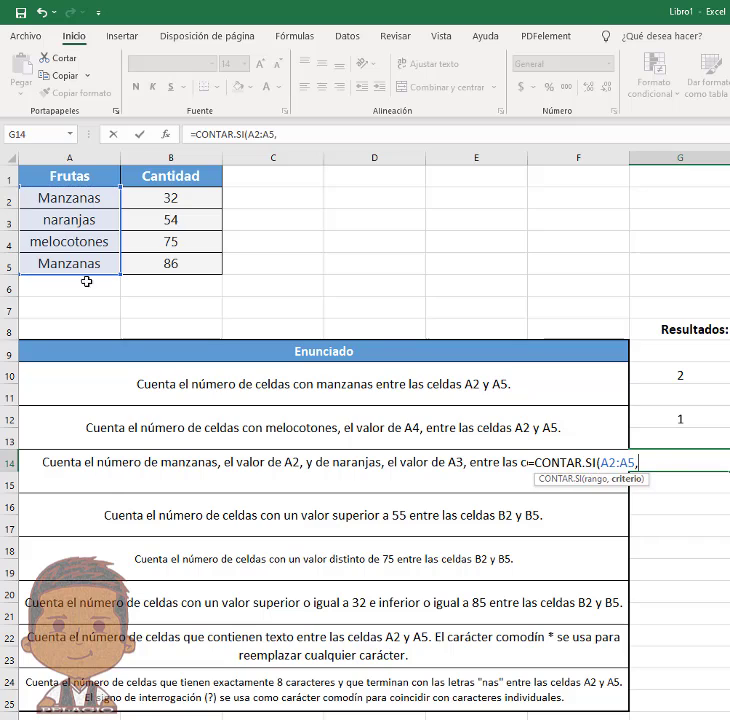
click(65, 198)
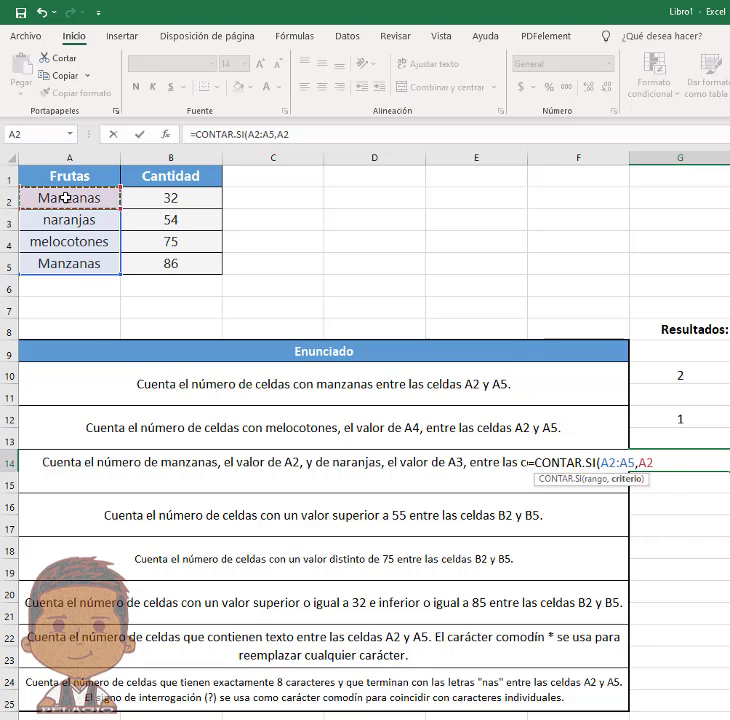
text())
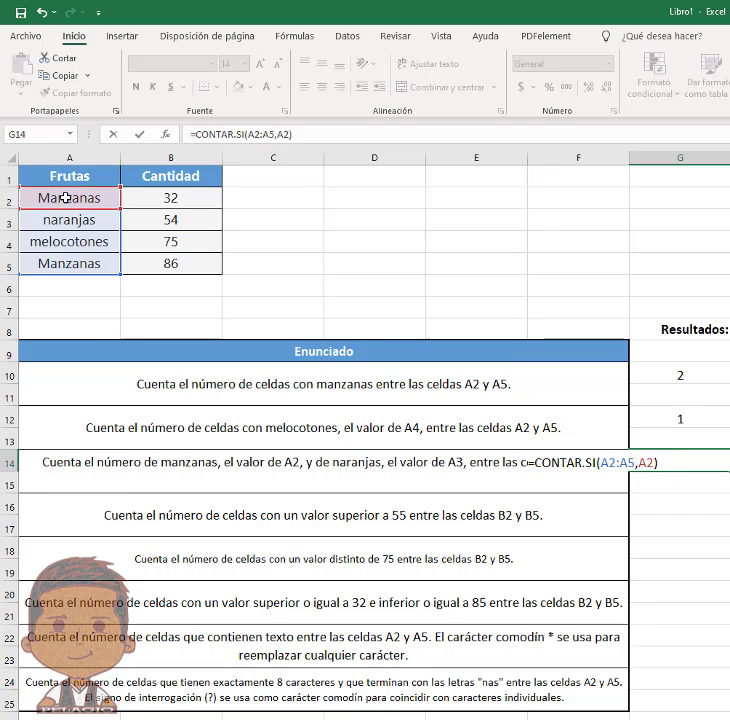
Complete the G14 formula by adding the naranjas count, +CONTAR.SI(A2:A5,A3), and review the entered formula.
text(CONTAR.)
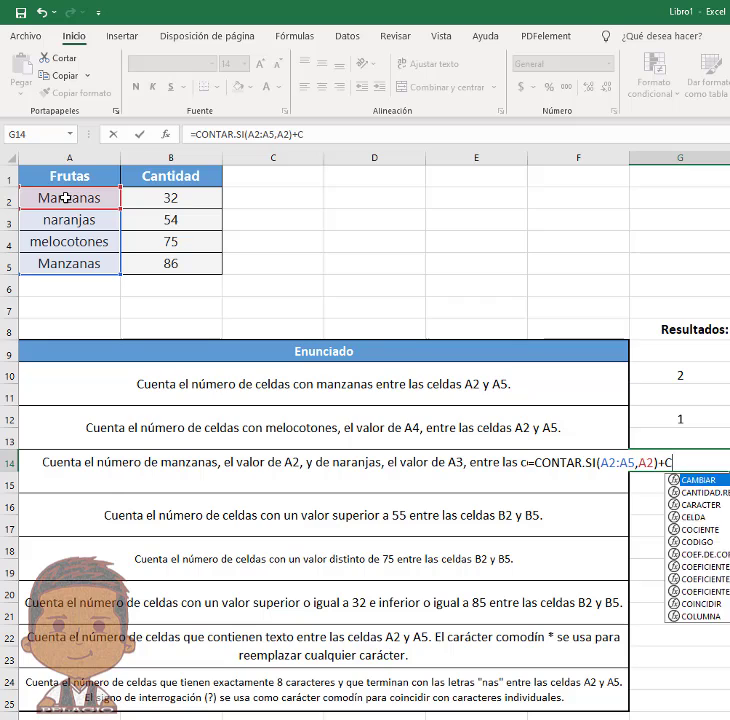
text(SI)
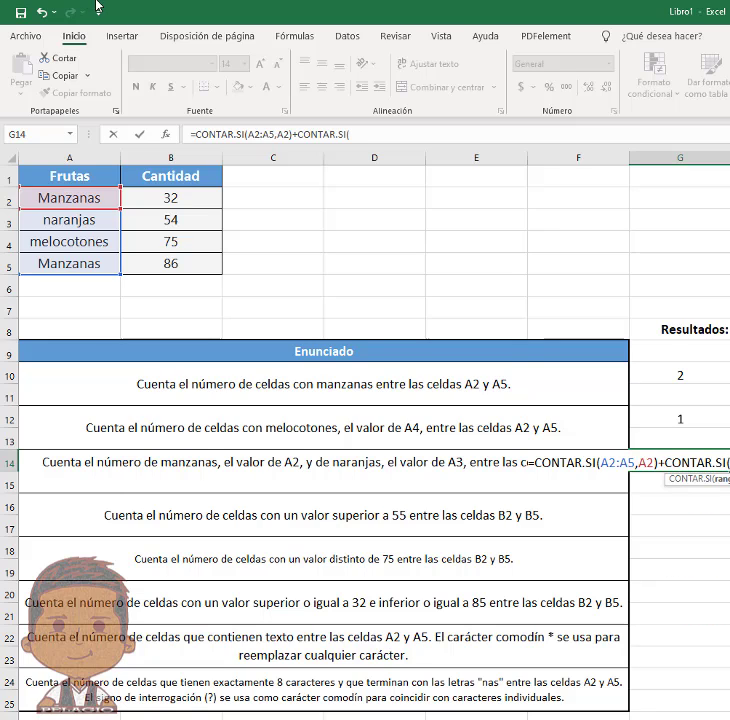
text(()
drag(57, 198, 62, 264)
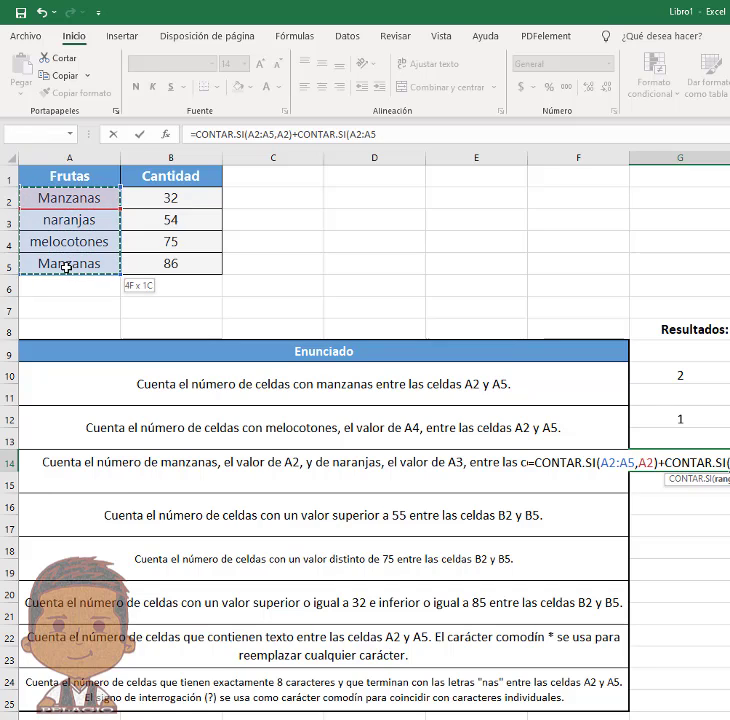
text(,)
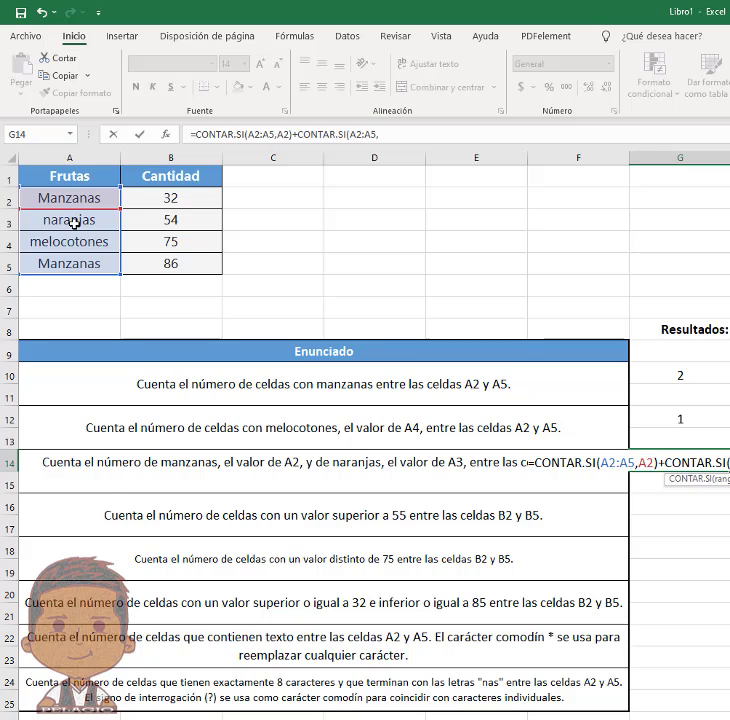
click(74, 224)
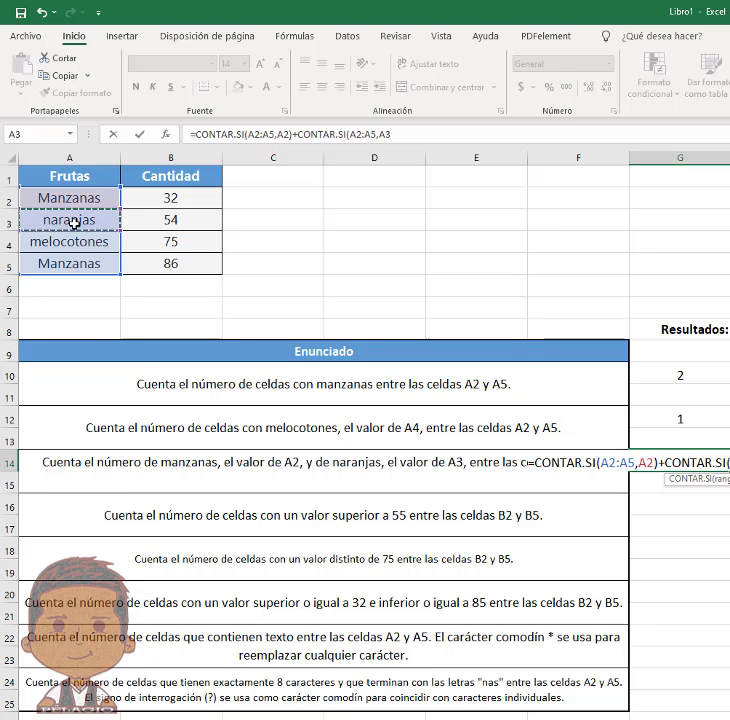
text())
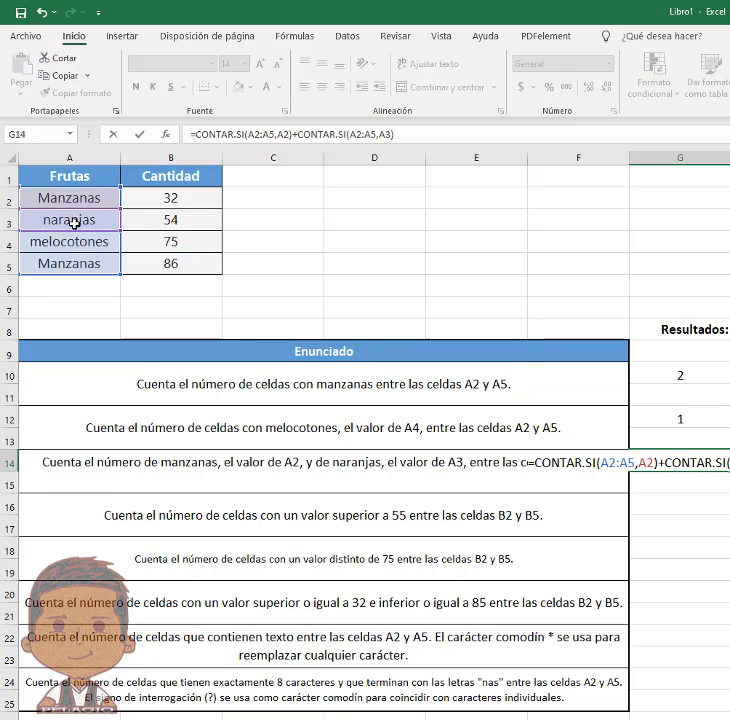
key(Return)
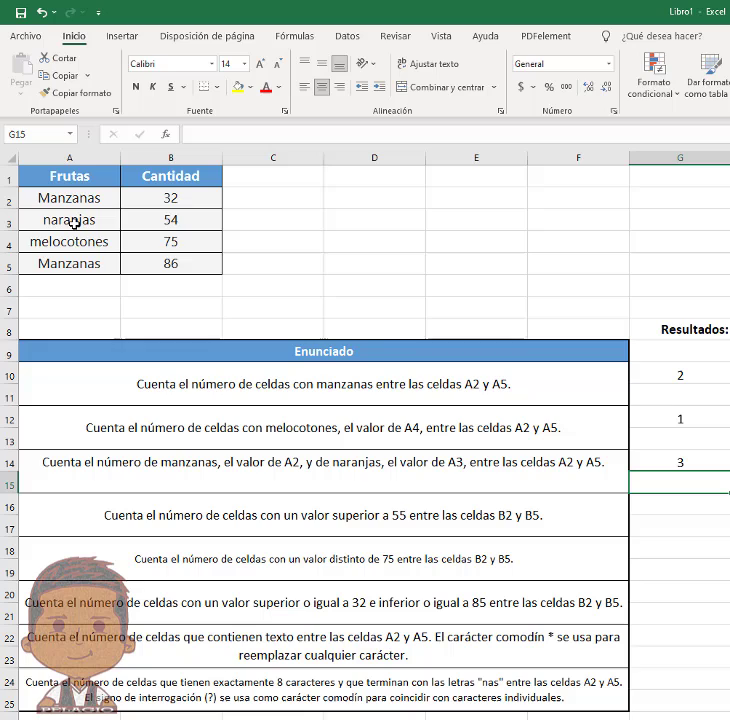
click(703, 461)
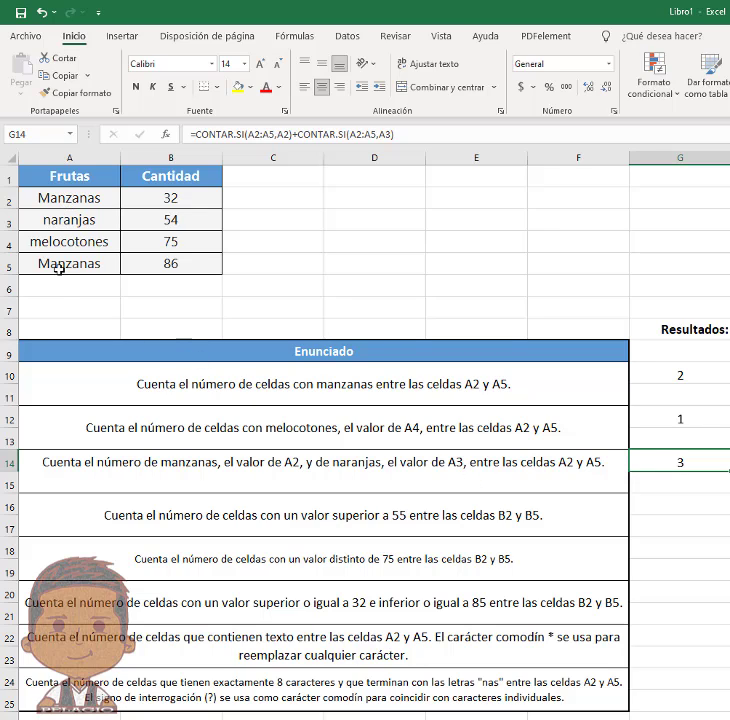
Count the quantities above 55 in G16 using =CONTAR.SI(B2:B5,">55"), and check the matching cells B4 and B5.
click(670, 515)
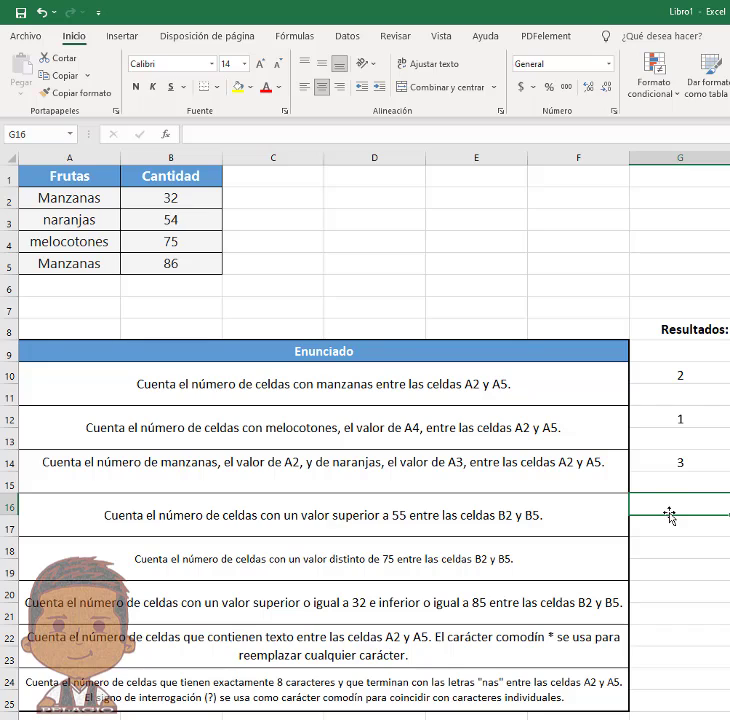
text(=CONTAR)
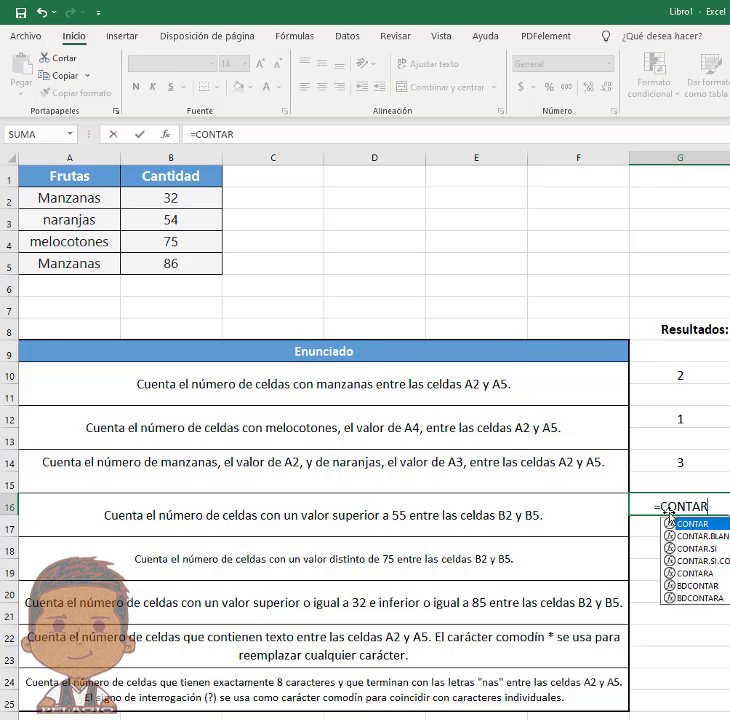
text(.SI()
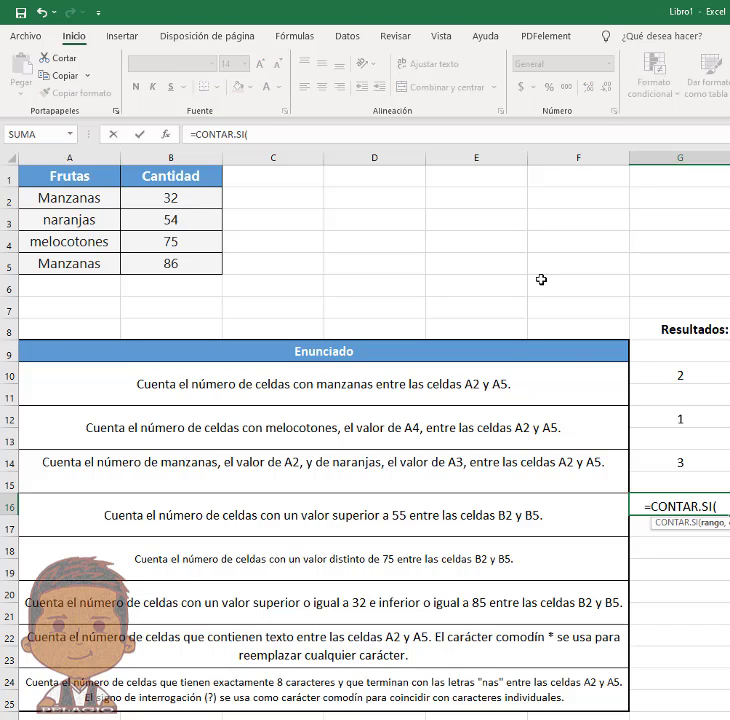
drag(199, 200, 191, 267)
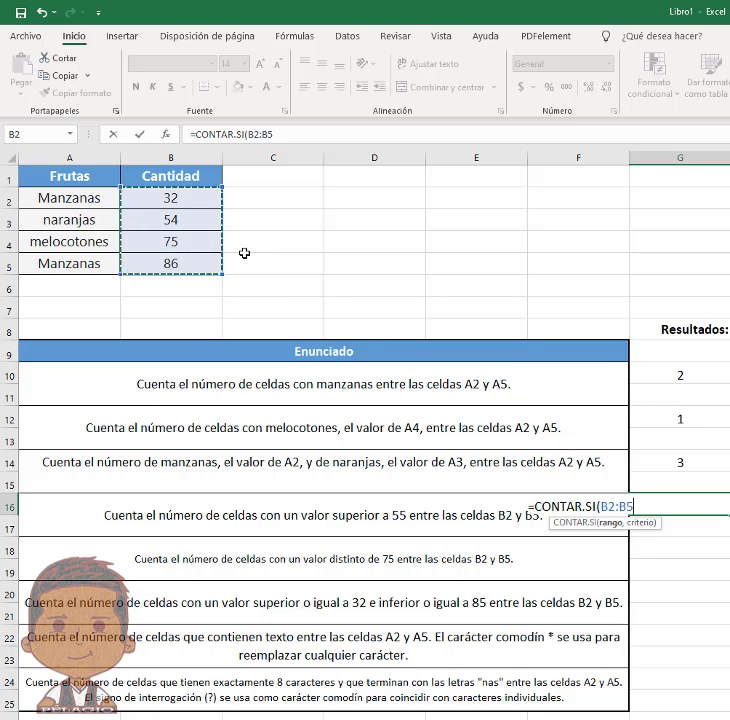
text(,")
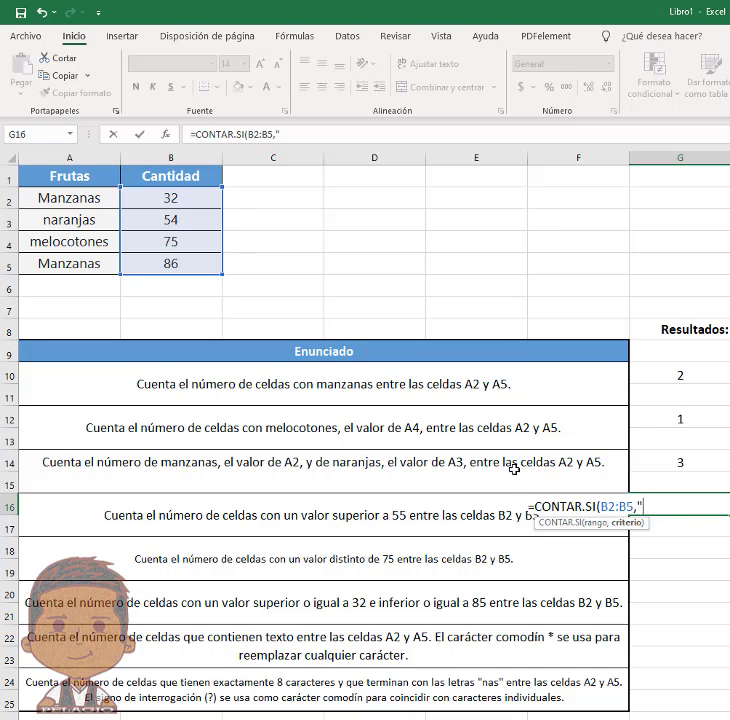
text(>55"))
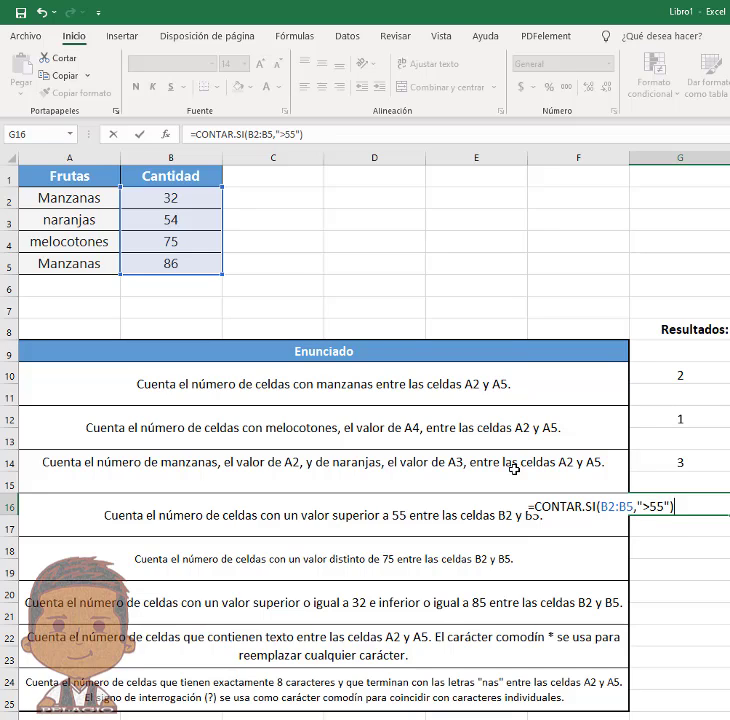
key(Return)
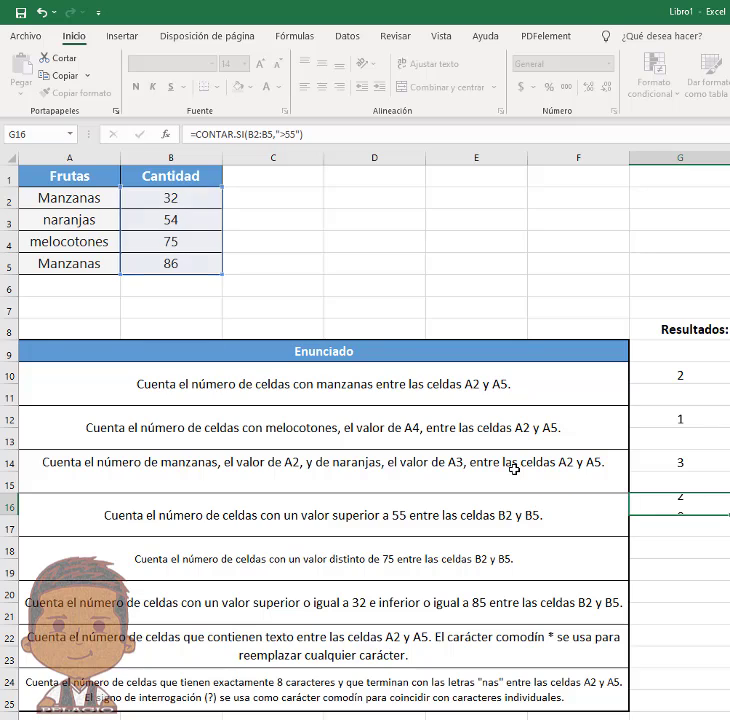
click(707, 503)
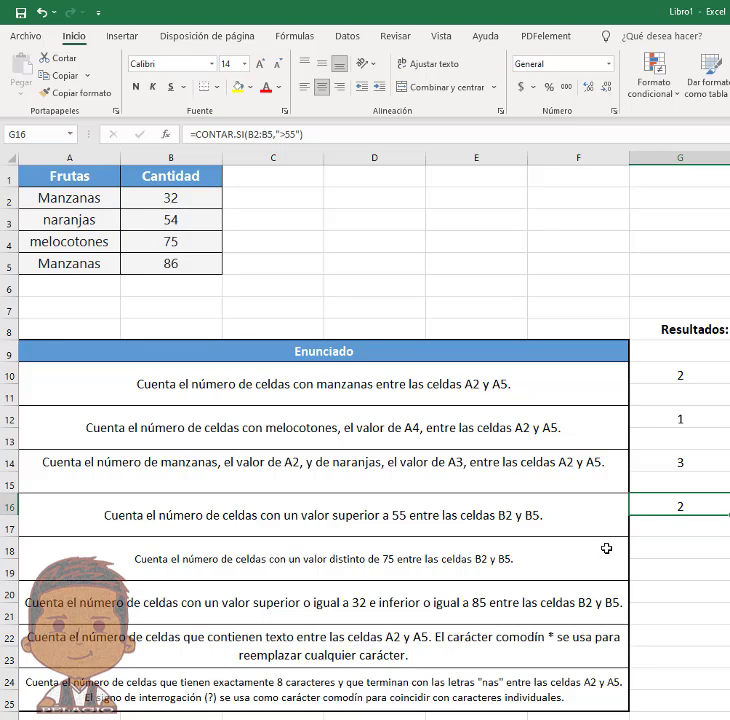
click(192, 242)
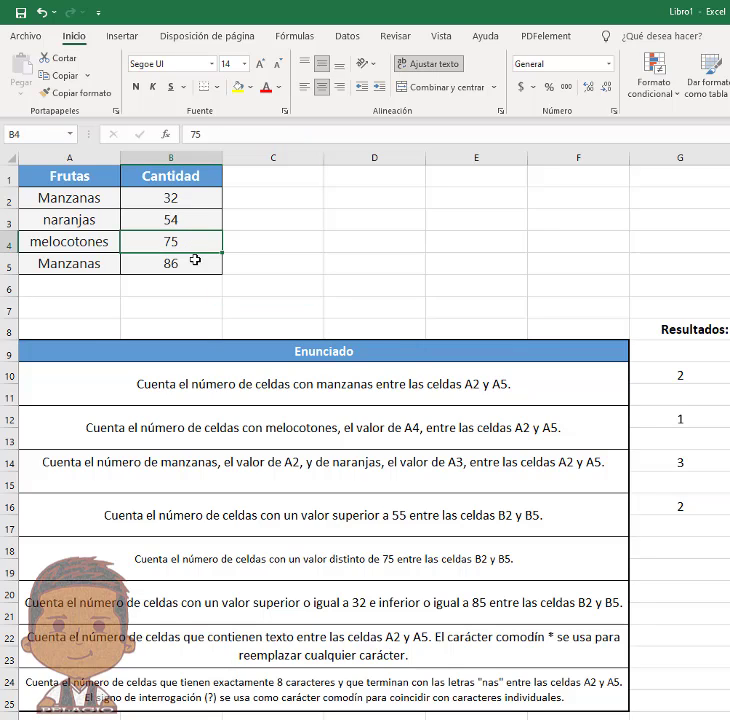
click(194, 264)
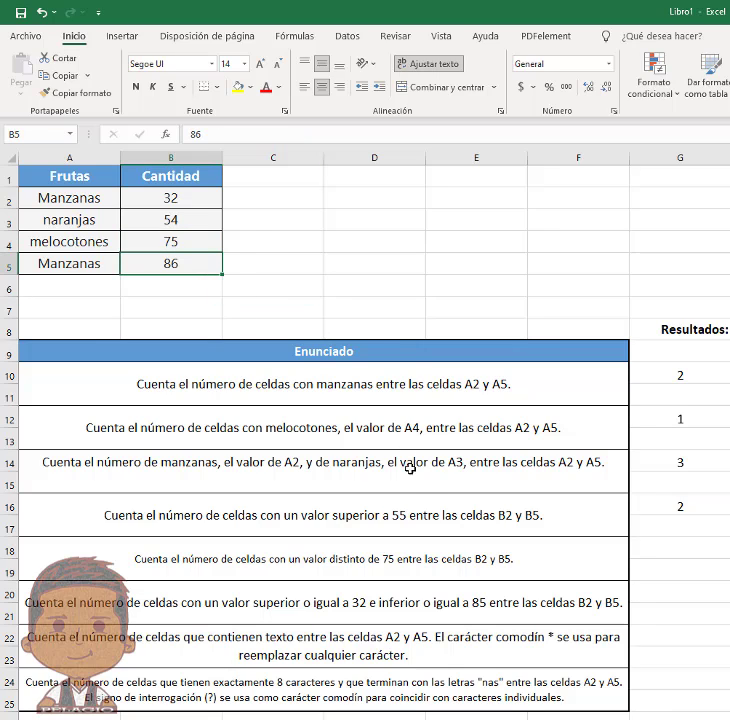
Count the quantities other than 75 in G18 using =CONTAR.SI(B2:B5,"<>75"), and check the matching cells in the Cantidad column.
click(660, 549)
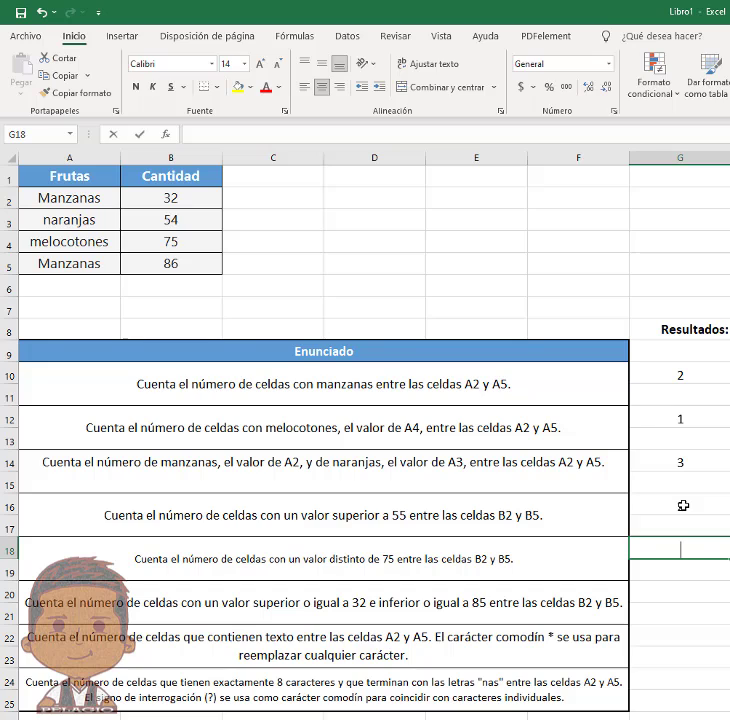
text(=CONTAR.SI()
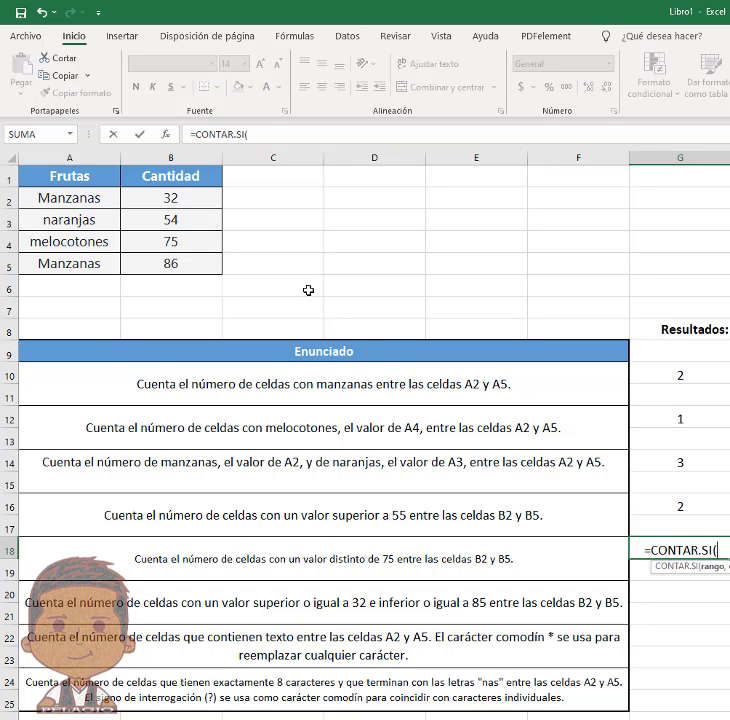
drag(183, 198, 185, 259)
text(,)
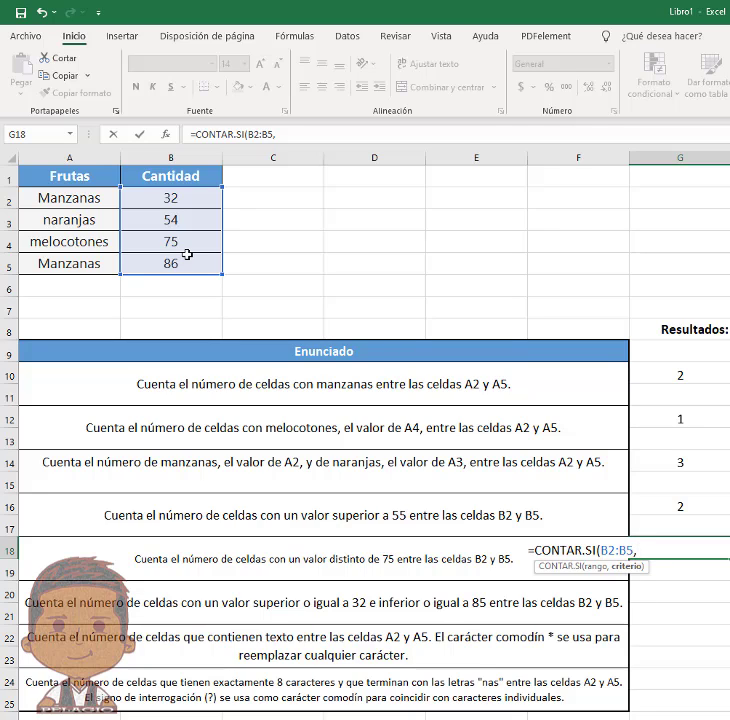
text("<>75"))
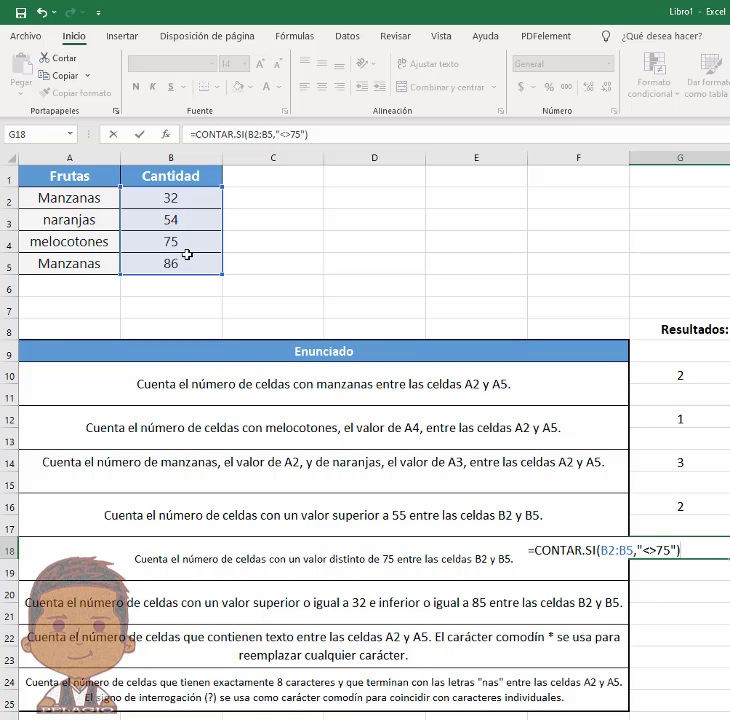
key(Return)
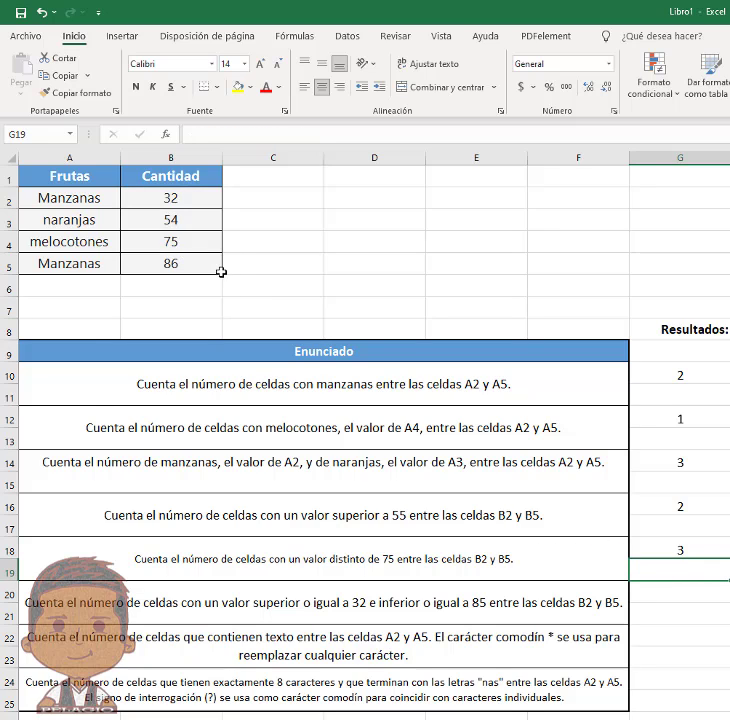
click(171, 257)
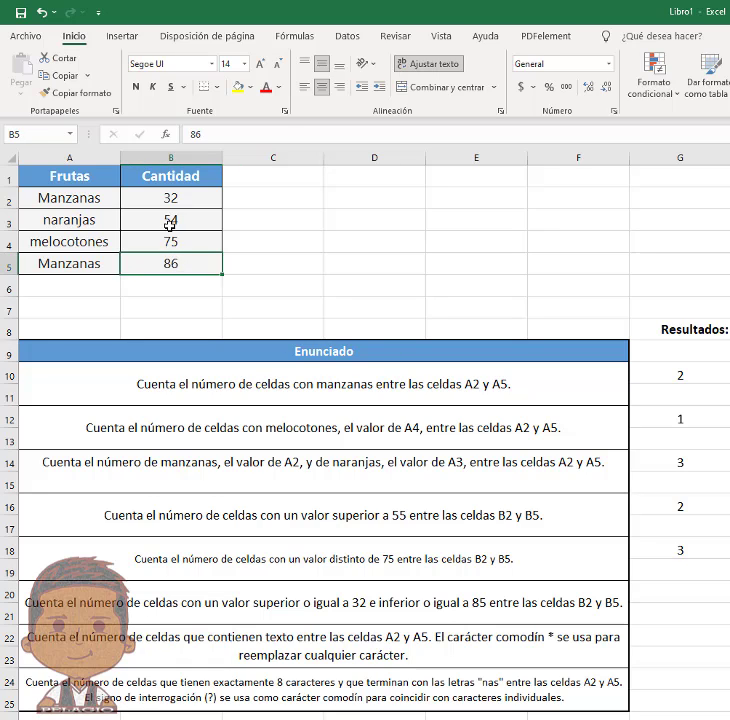
click(169, 221)
click(168, 199)
click(168, 224)
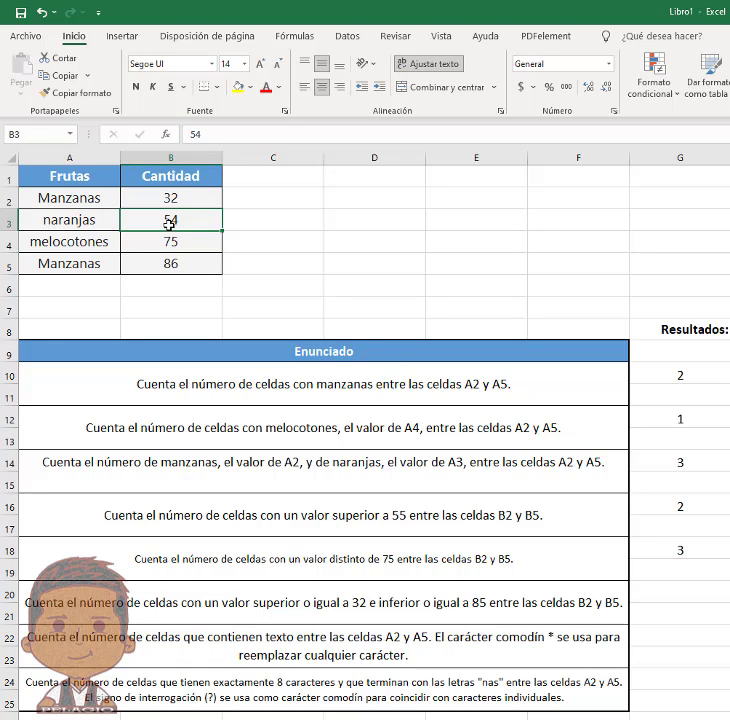
click(192, 264)
Enter the cell-reference alternative =CONTAR.SI(B2:B5,"<>"&B4) in G19 and compare it with the G18 formula.
click(680, 576)
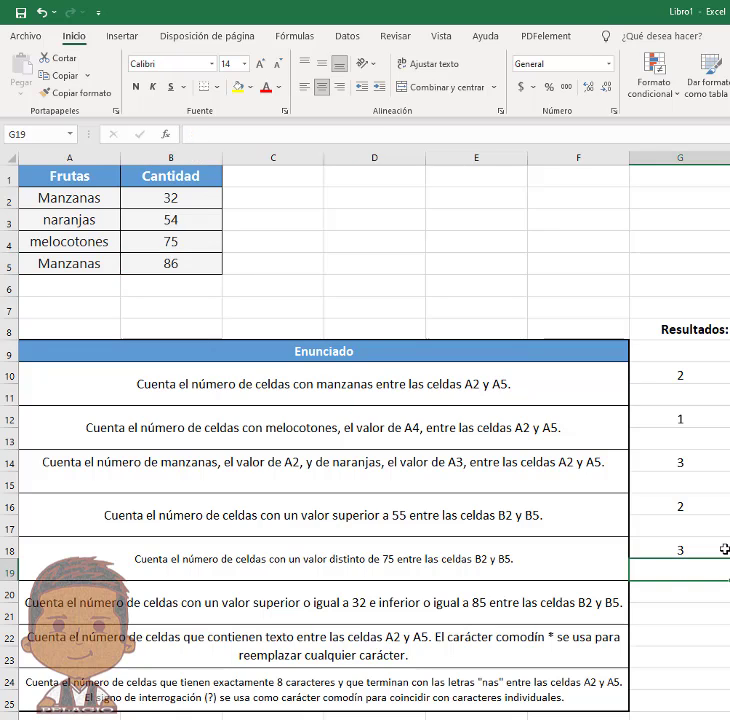
text(=CON)
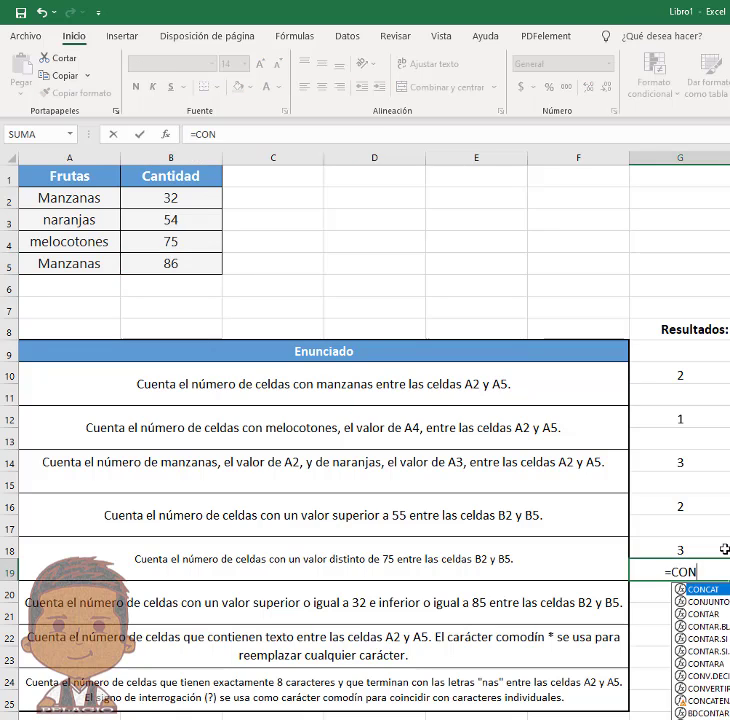
text(TAR.SI()
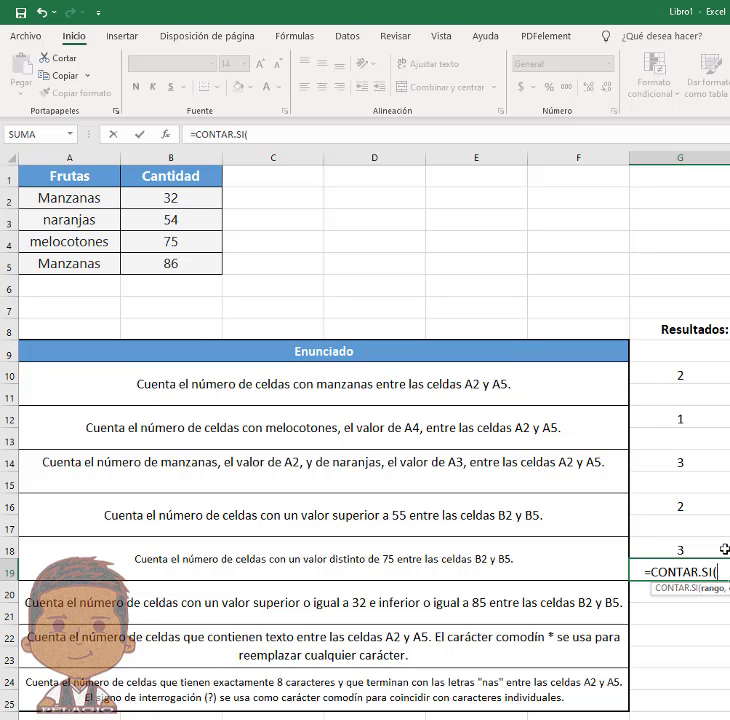
drag(162, 197, 165, 263)
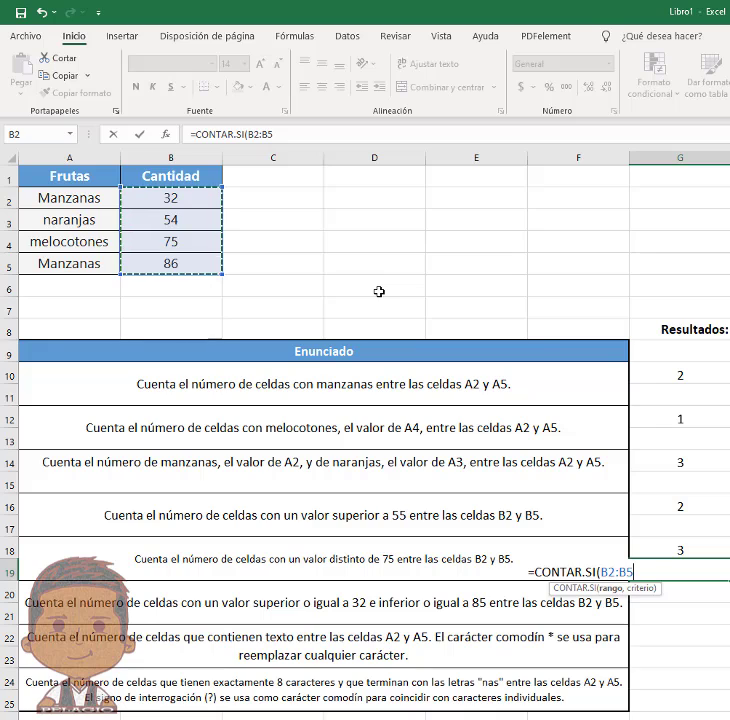
text(,)
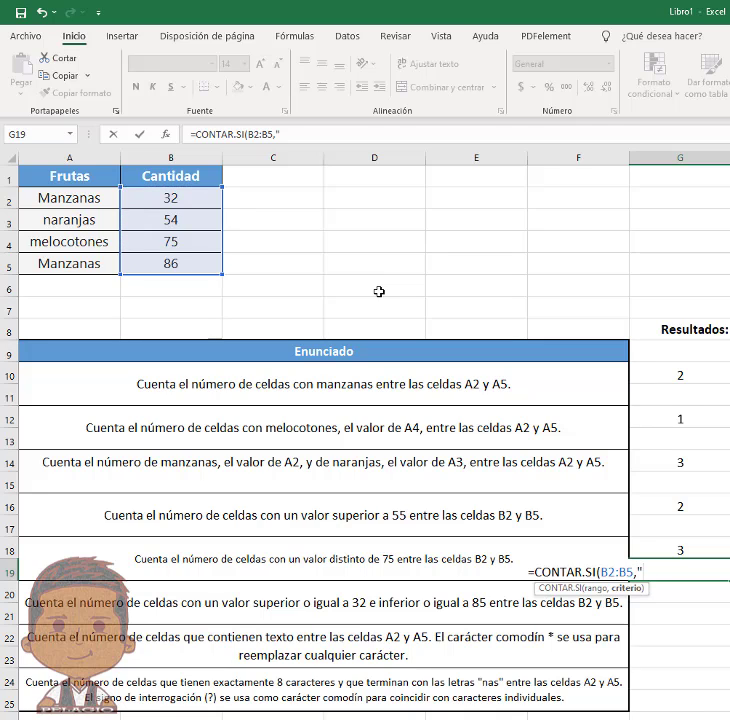
text( <>"&)
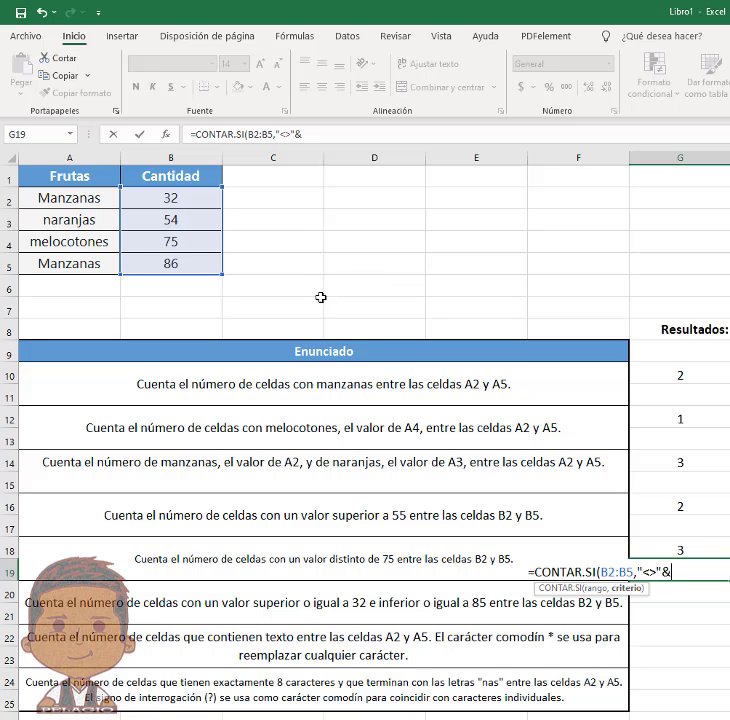
click(171, 242)
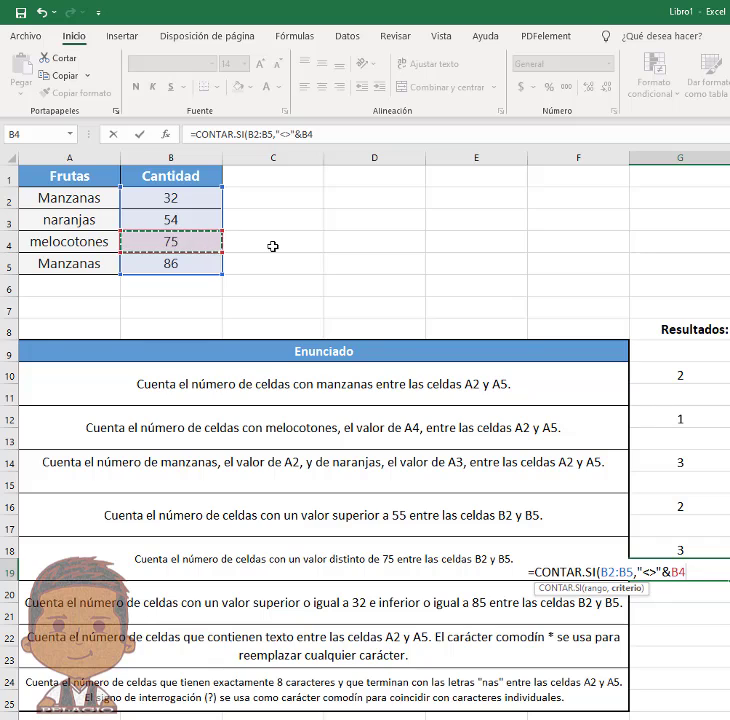
text())
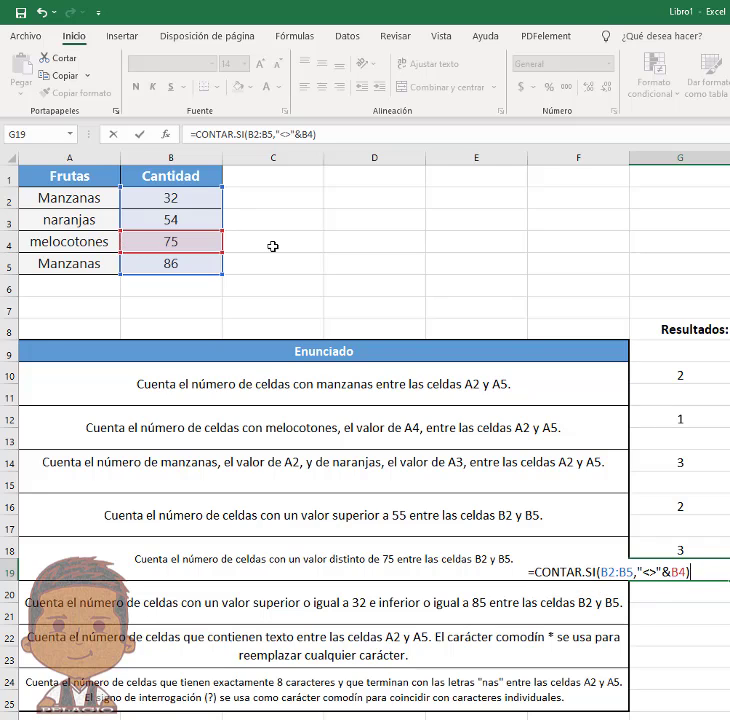
key(Return)
click(708, 572)
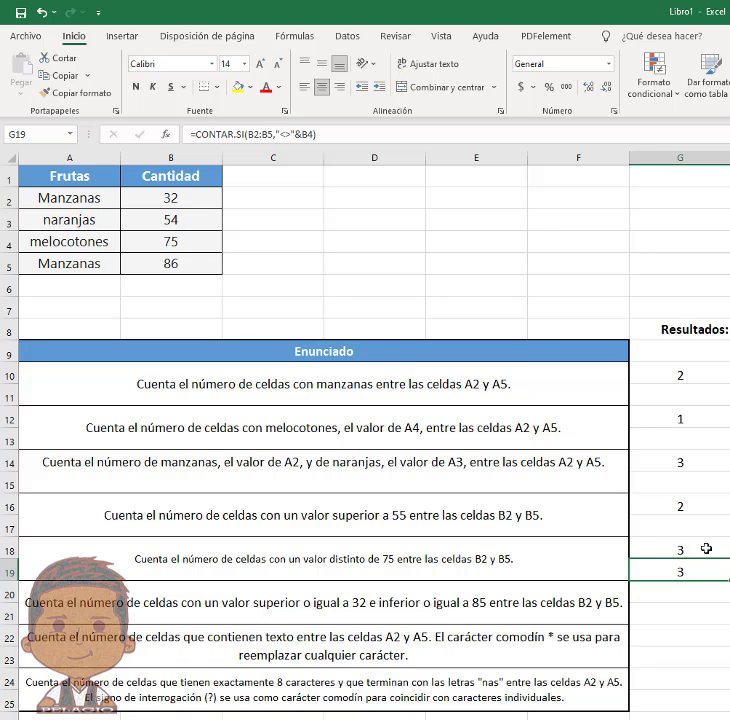
click(706, 548)
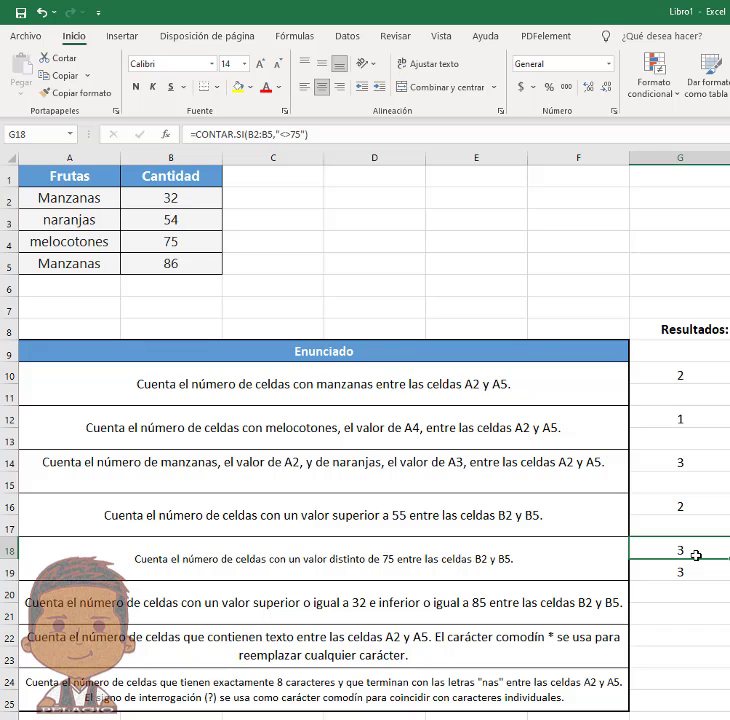
Compare the CONTAR.SI formulas in G18 and G19, and review the combined formula in G14 as a model for G20.
click(693, 569)
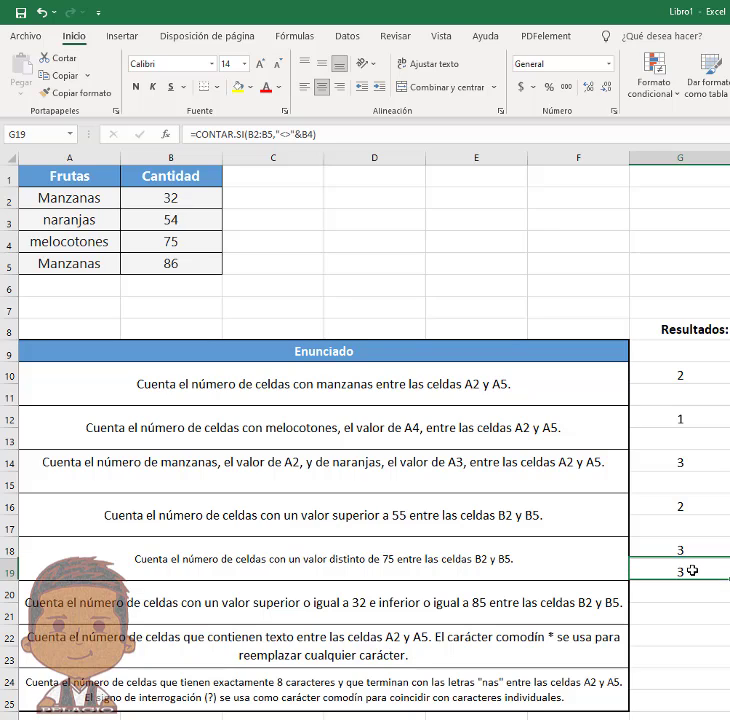
click(699, 551)
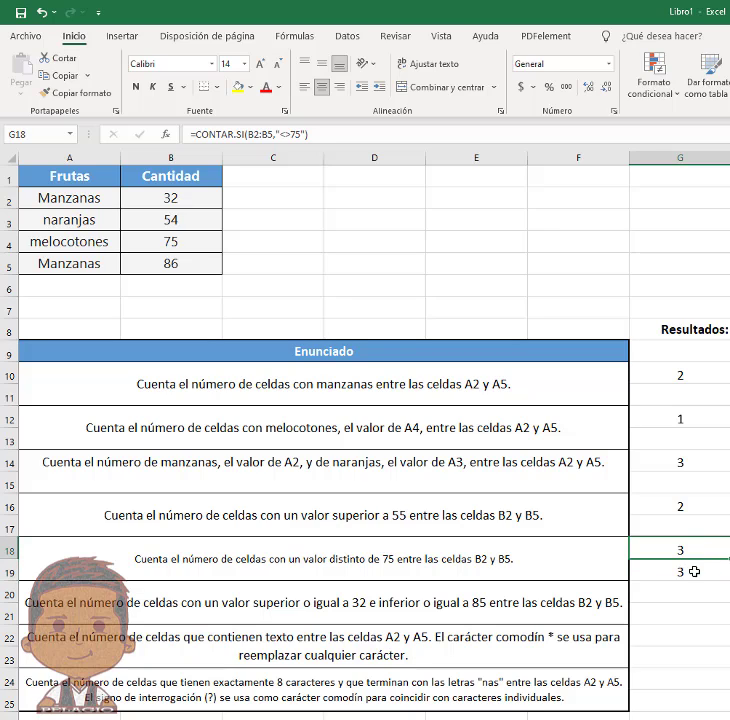
click(695, 566)
click(672, 593)
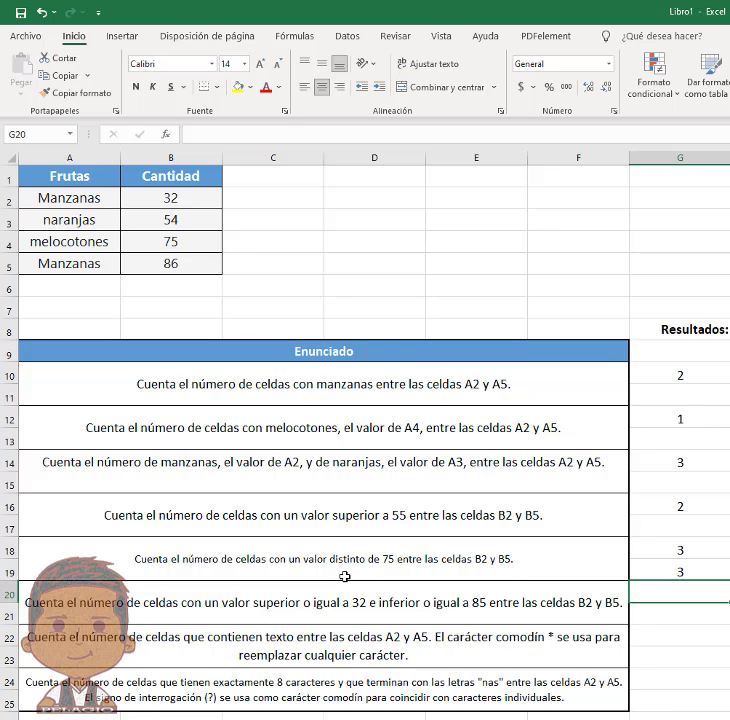
click(652, 462)
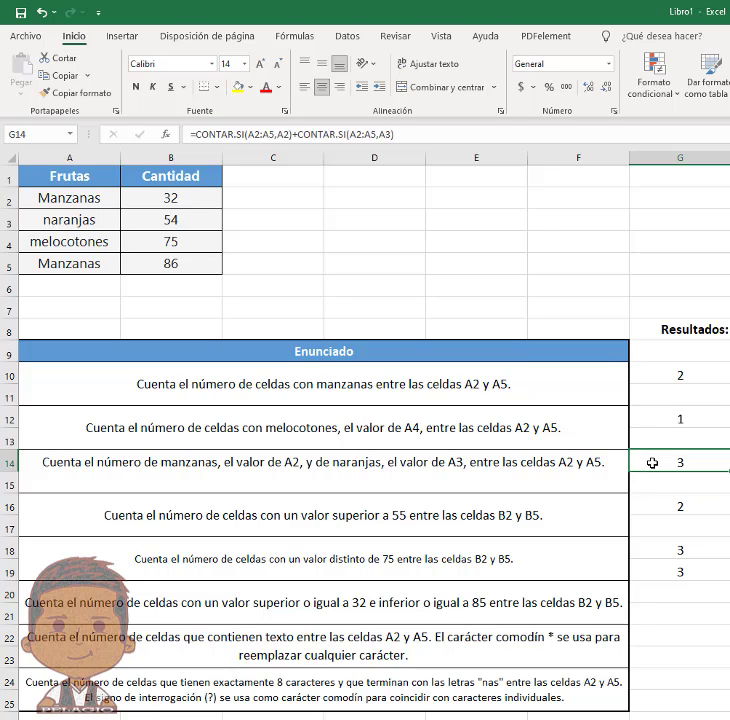
Start the G20 formula with =CONTAR.SI(B2:B5,">=32)+CONTAR.SI, counting quantities of at least 32 and adding a second CONTAR.SI.
click(650, 593)
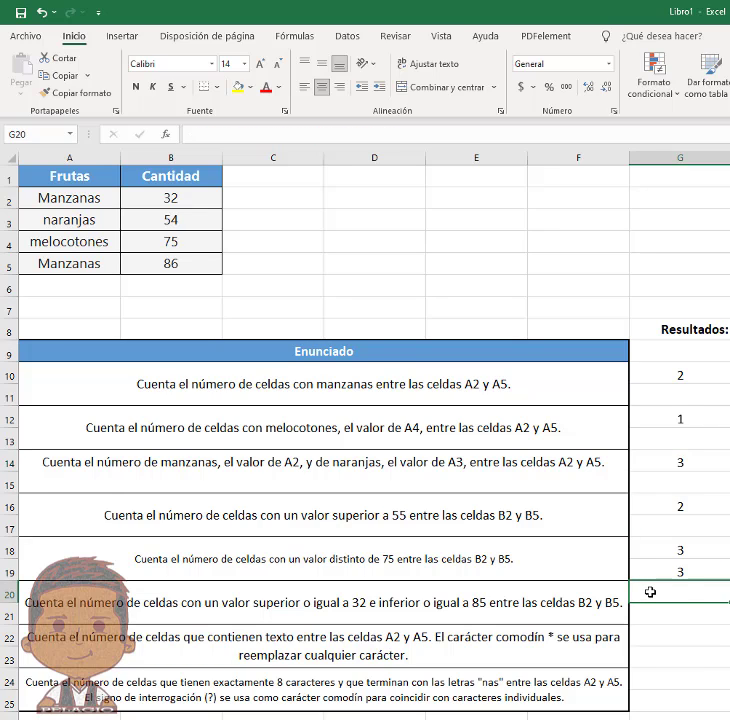
text(=CONTAr)
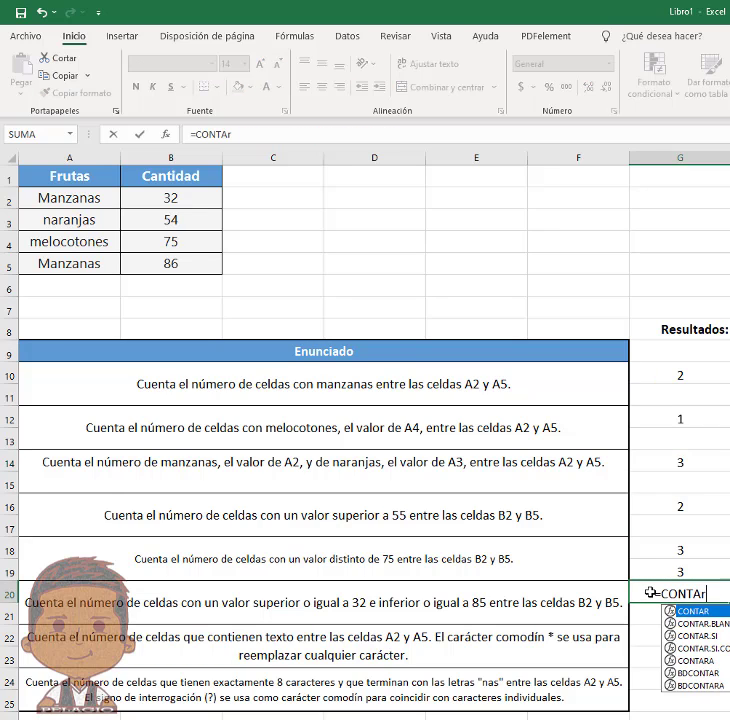
key(BackSpace)
text(R.SI()
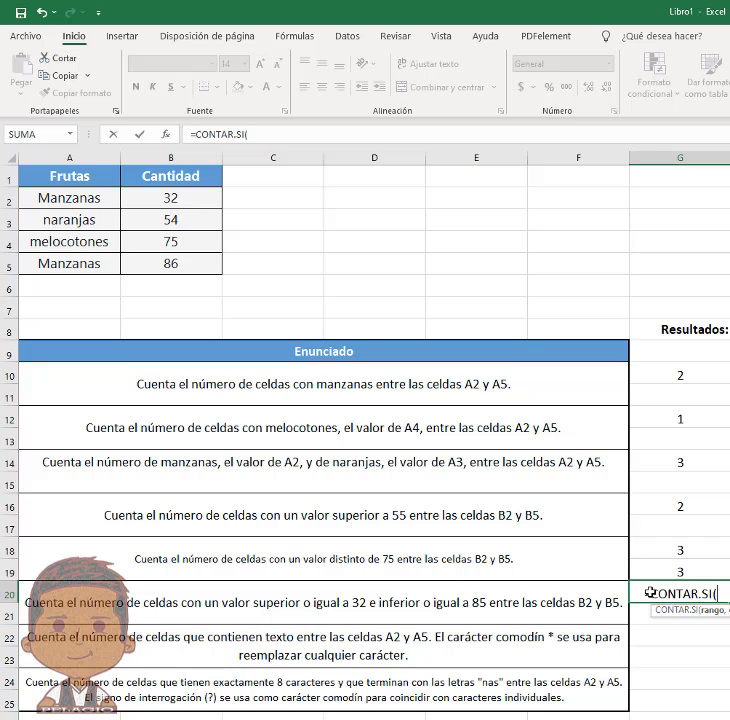
drag(176, 197, 172, 268)
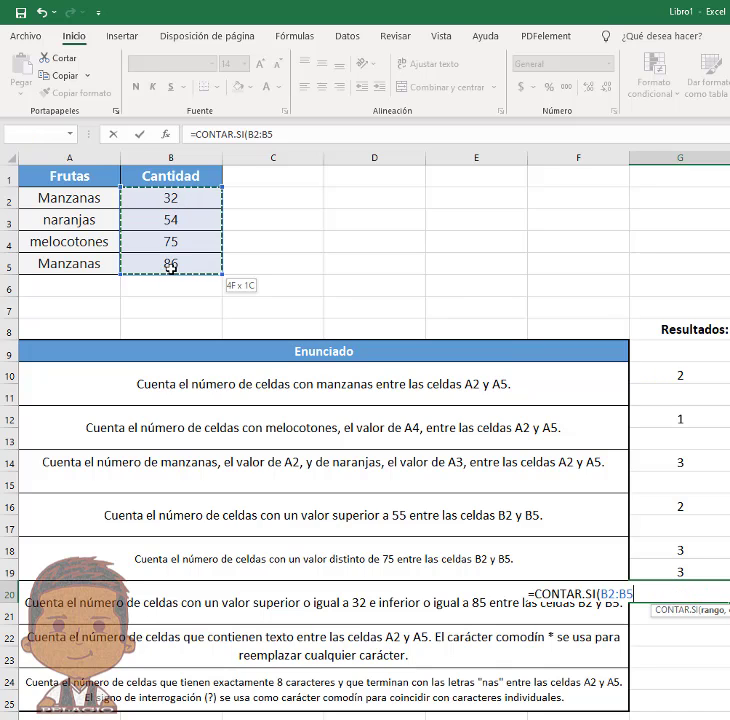
text(,)
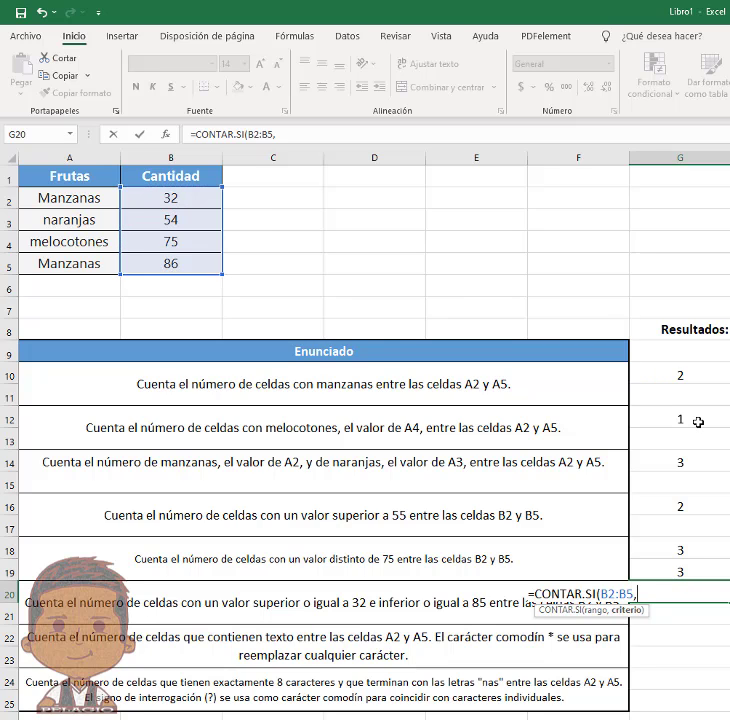
text(">=32)+CONTAR.SI)
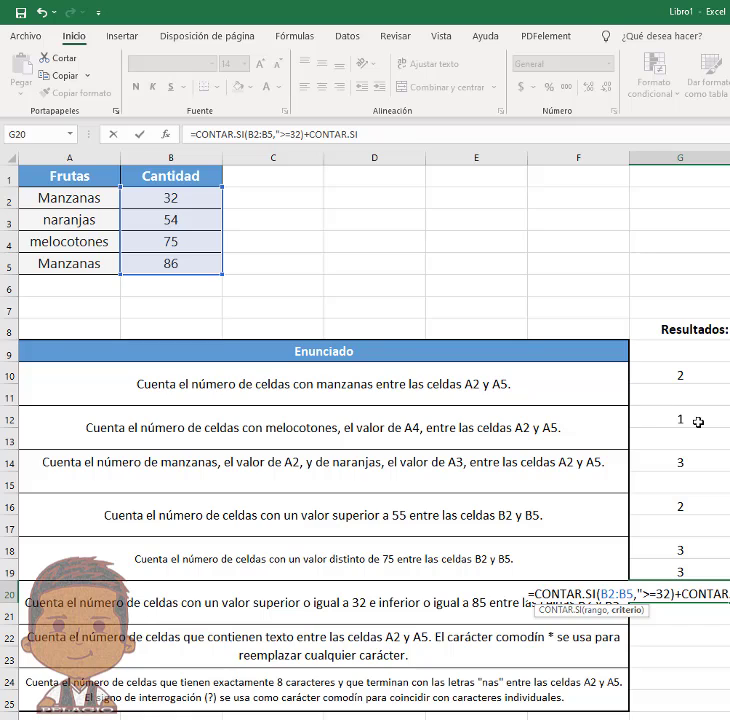
Complete the second count in G20 as CONTAR.SI(B2:B5,<=85) and try to enter the formula.
text(()
drag(170, 197, 172, 264)
text(,<=)
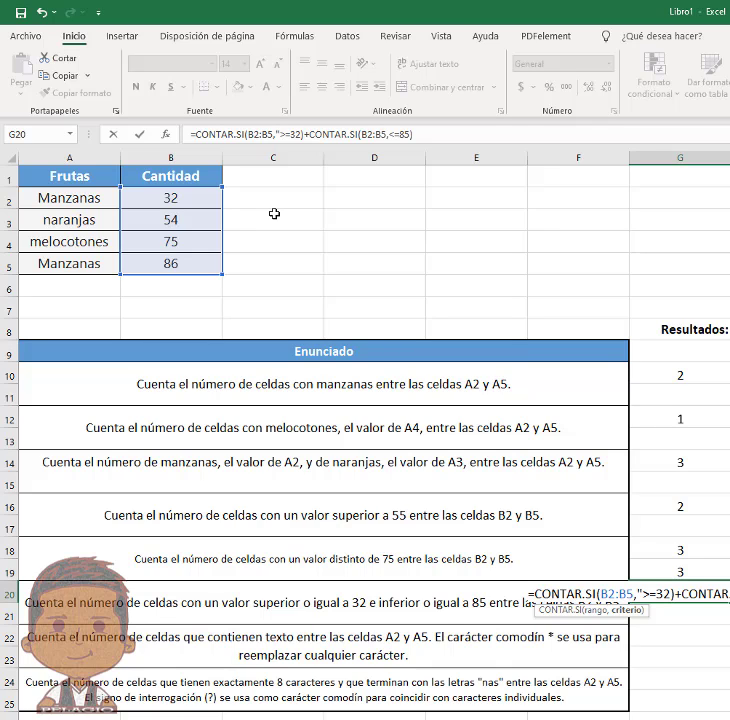
text(85))
key(Return)
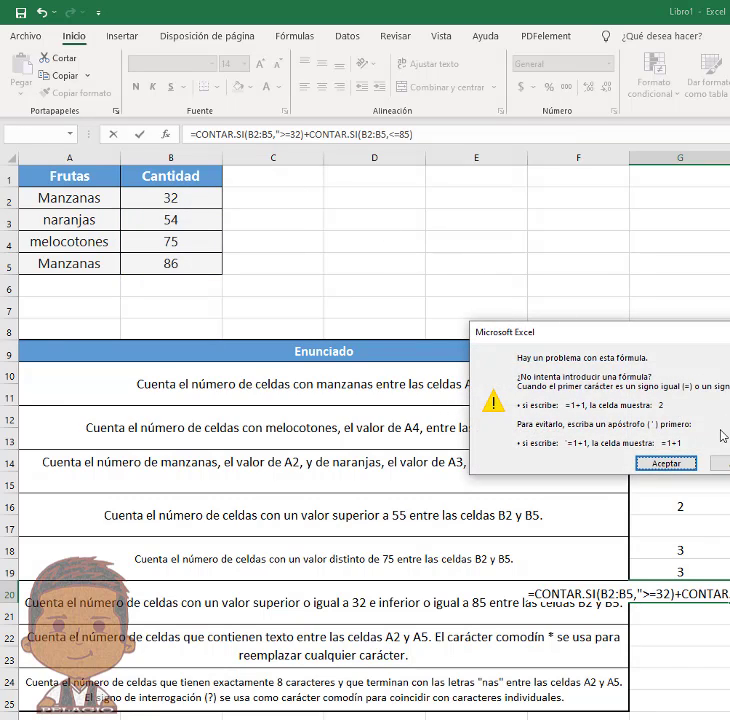
click(666, 464)
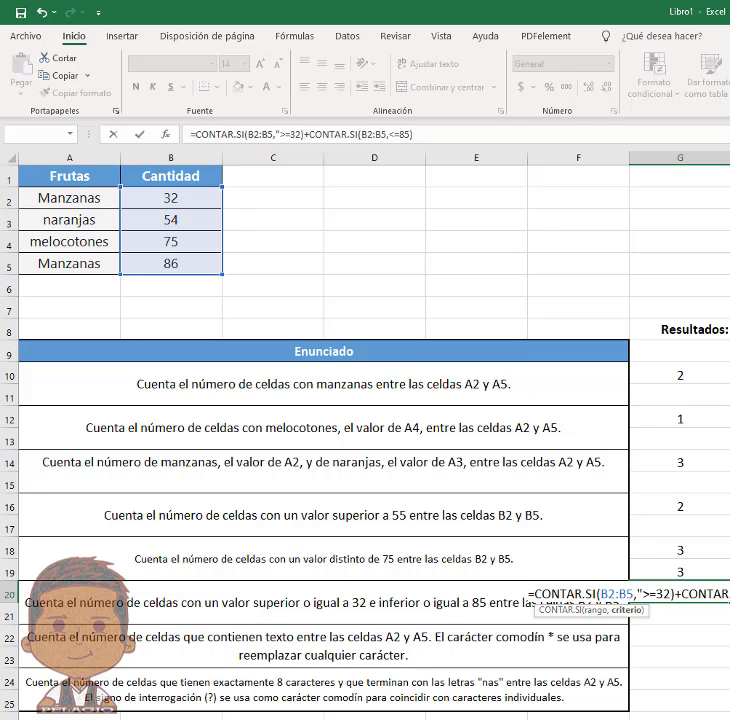
Enclose the <=85 criterion in the G20 formula in quotation marks and accept the proposed formula correction.
text(")
click(440, 138)
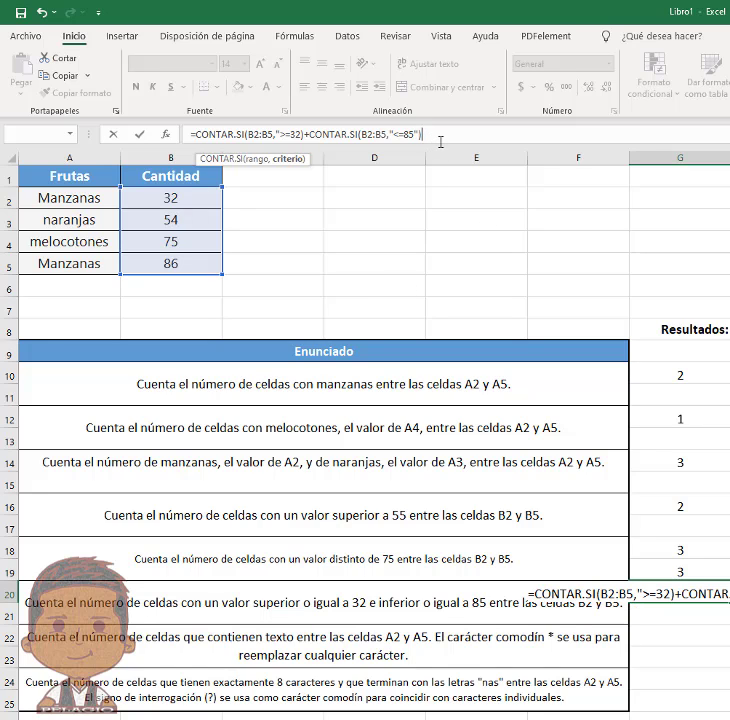
key(Return)
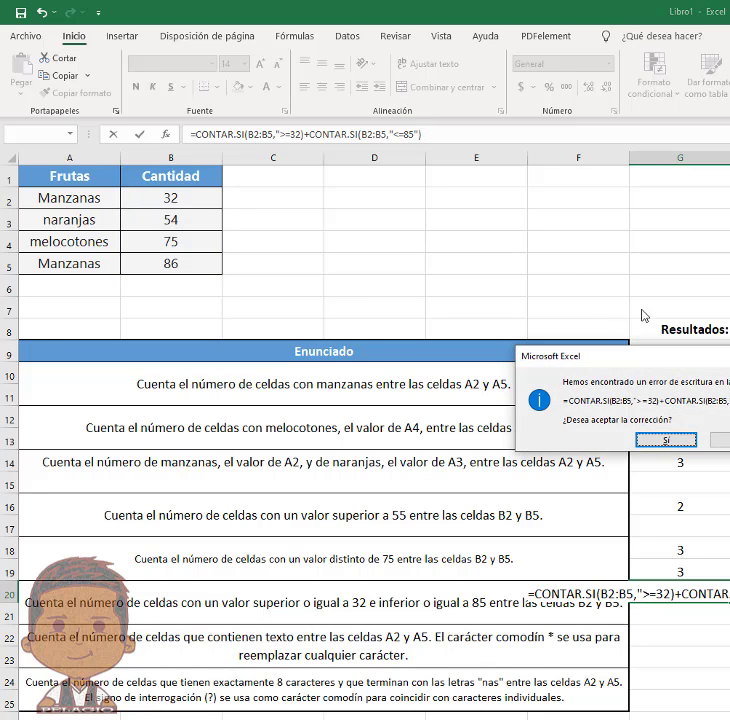
click(650, 438)
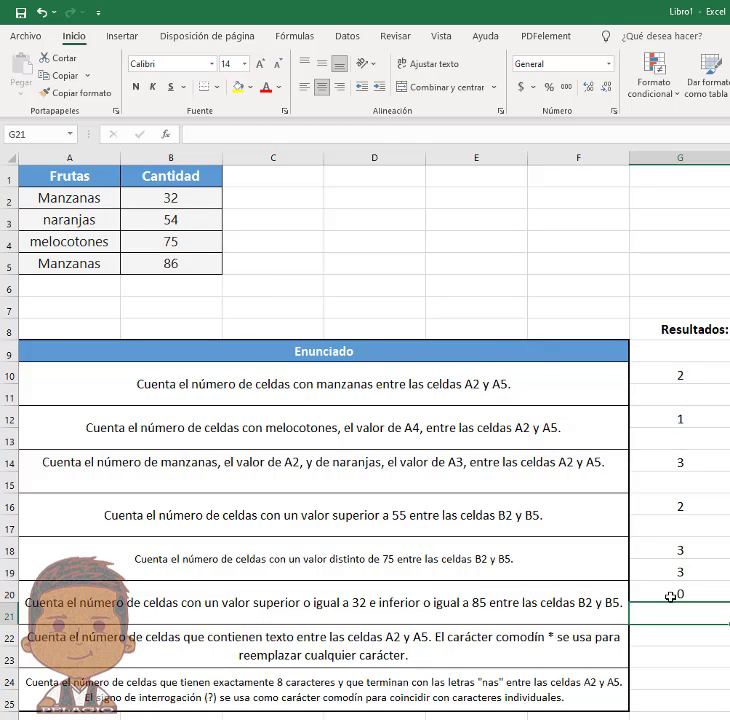
Fix the quotation marks in G20 so the formula reads =CONTAR.SI(B2:B5,">=32")+CONTAR.SI(B2:B5,"<=85").
click(302, 134)
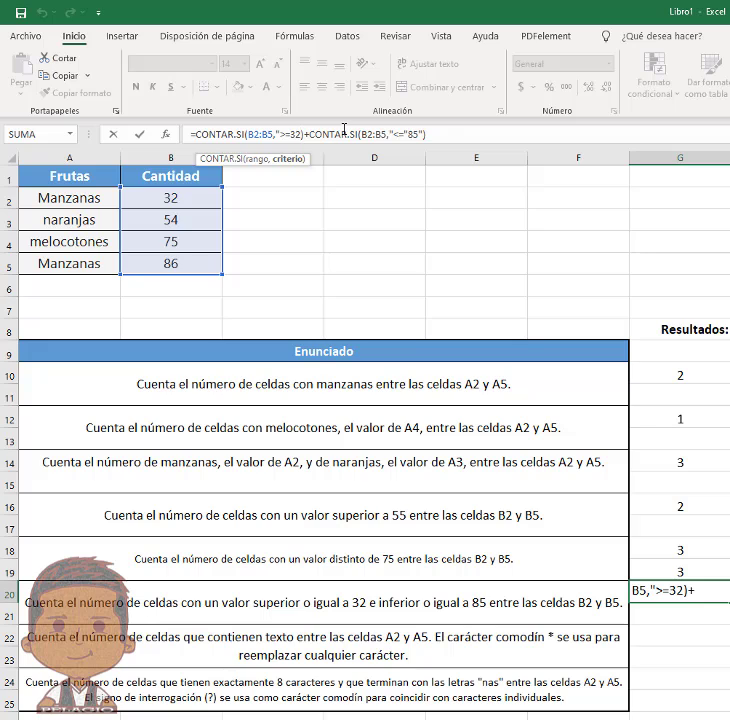
text(")
click(466, 133)
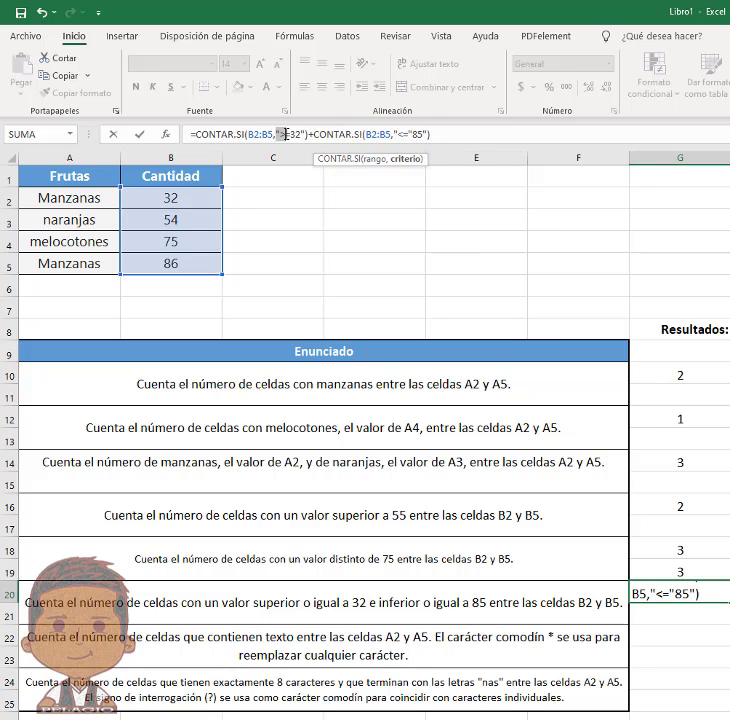
drag(278, 134, 286, 134)
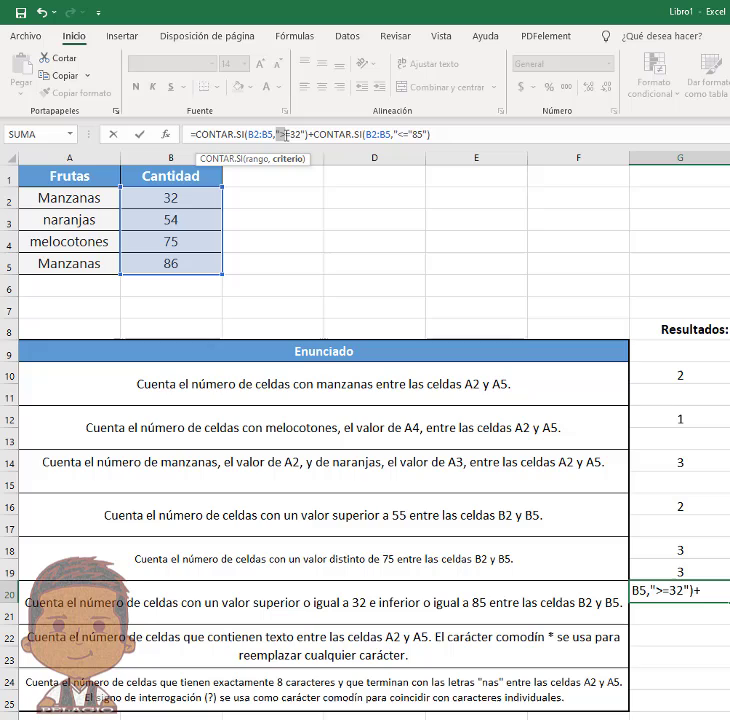
click(414, 132)
key(BackSpace)
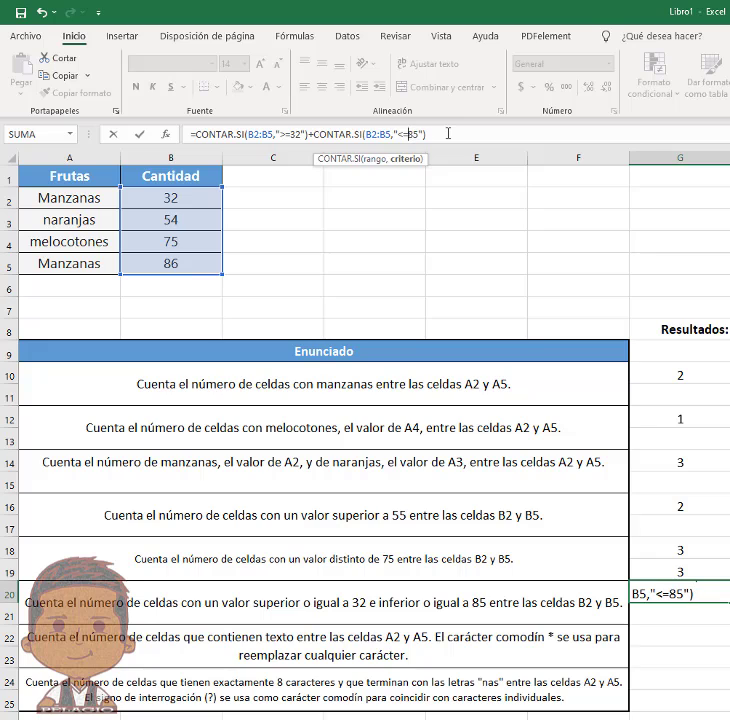
click(440, 136)
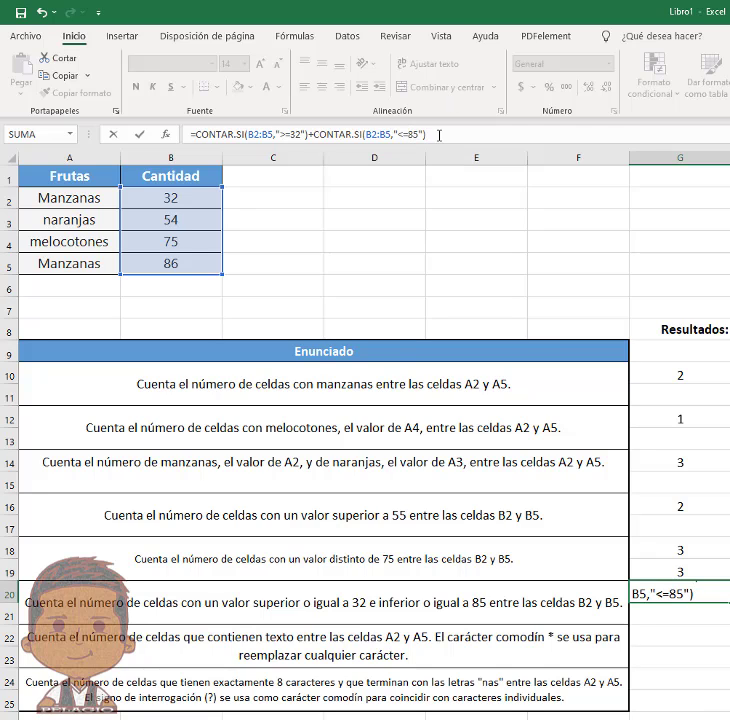
key(Return)
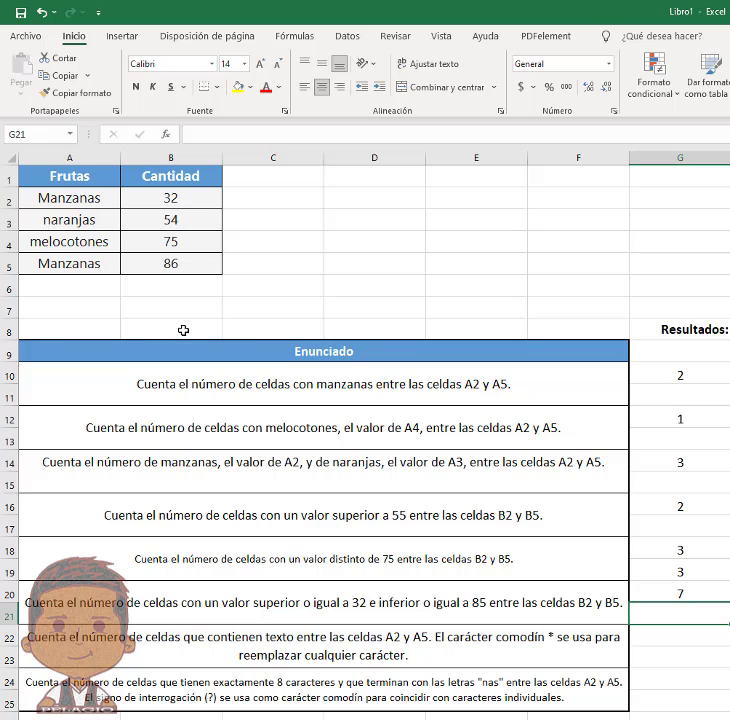
Check which quantities in B2:B5 are at least 32 and which are at most 85, and review the G20 formula.
drag(173, 199, 173, 271)
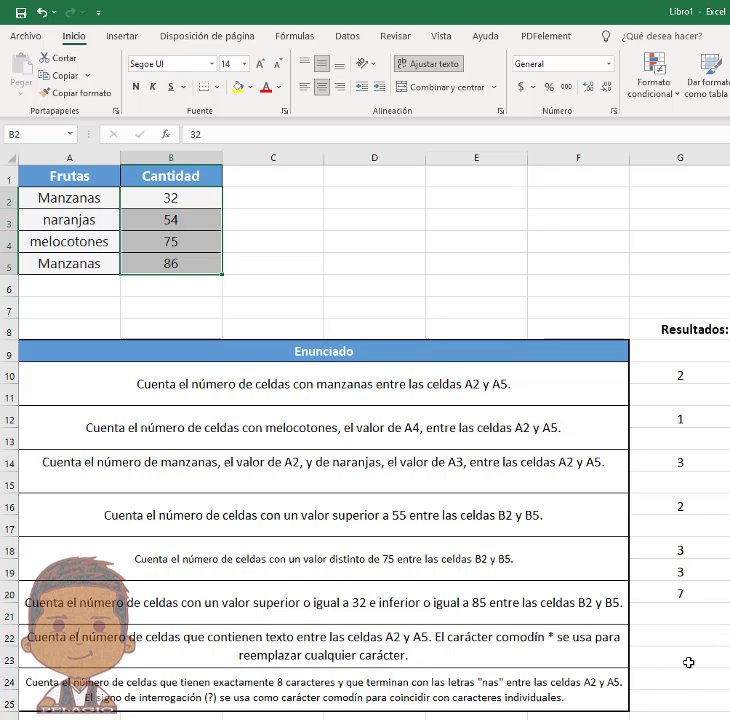
click(205, 201)
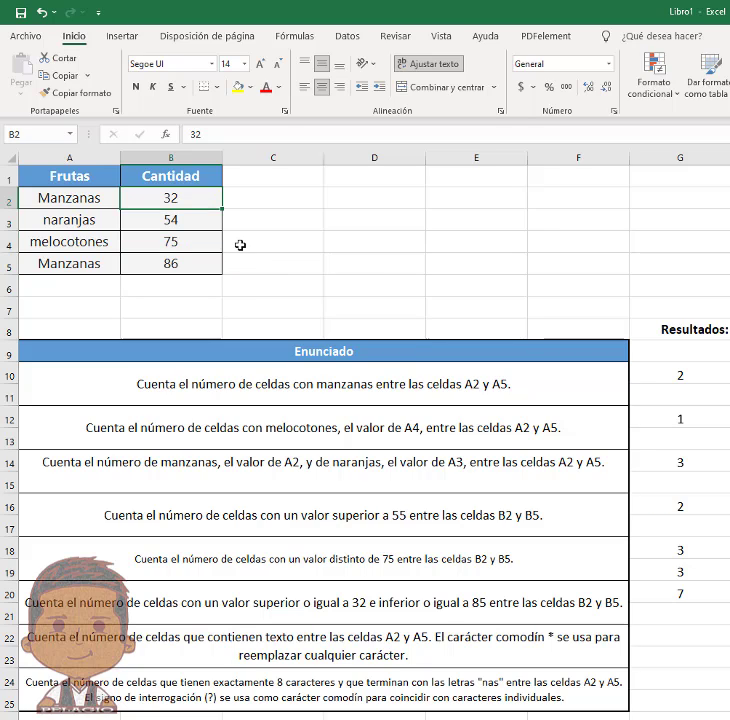
click(184, 218)
click(184, 242)
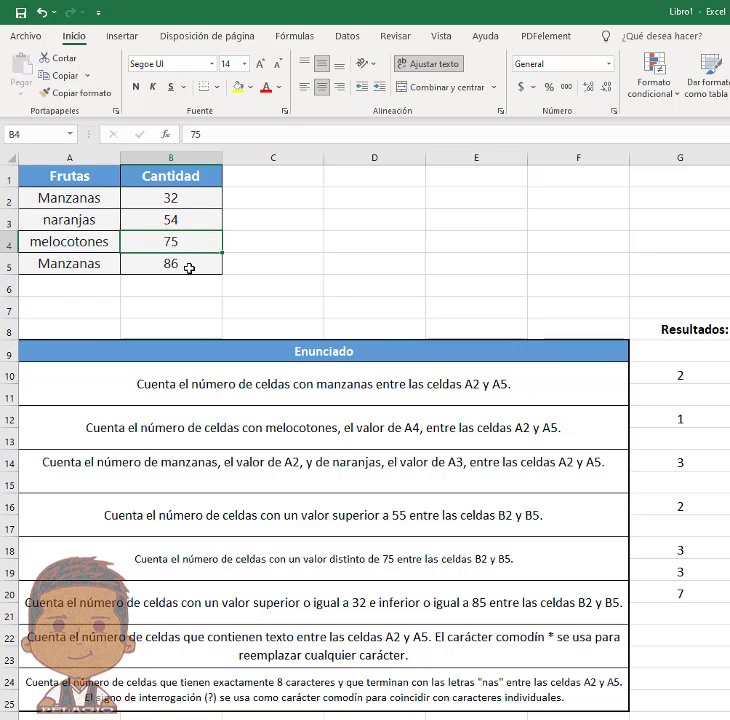
click(189, 268)
drag(174, 191, 179, 264)
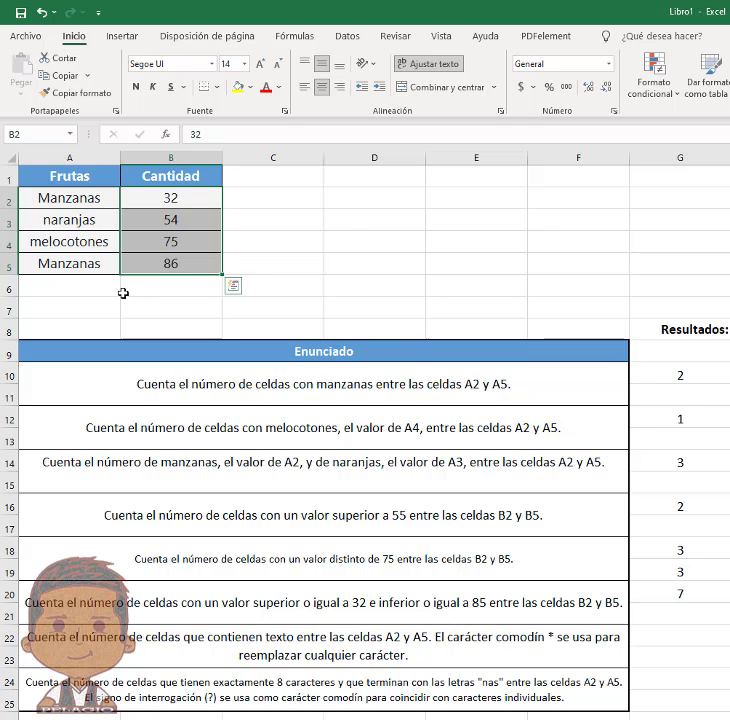
click(162, 263)
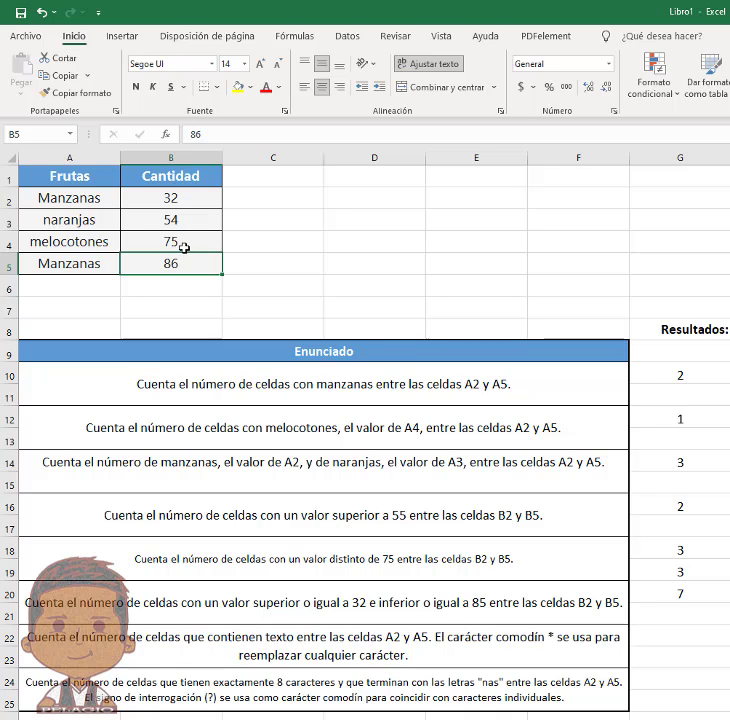
click(182, 245)
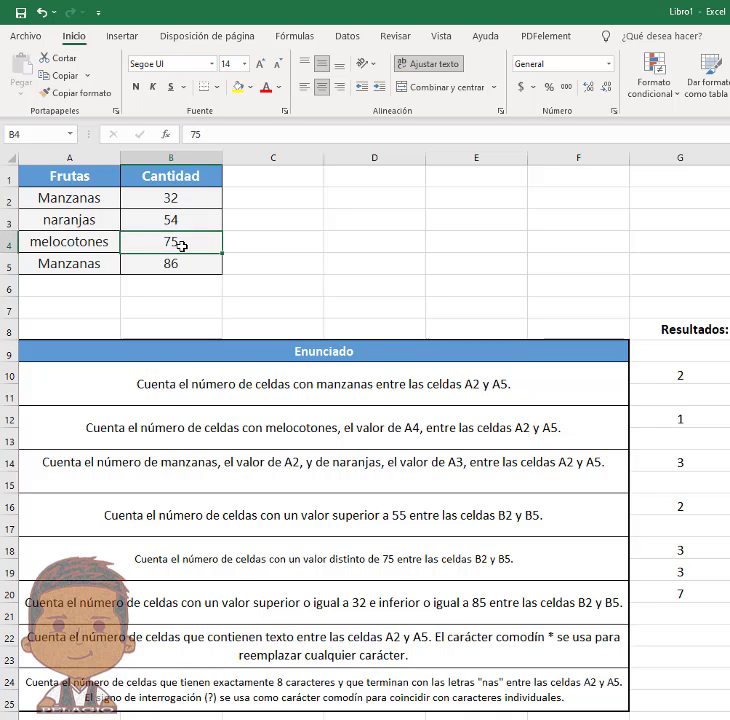
click(177, 222)
click(184, 198)
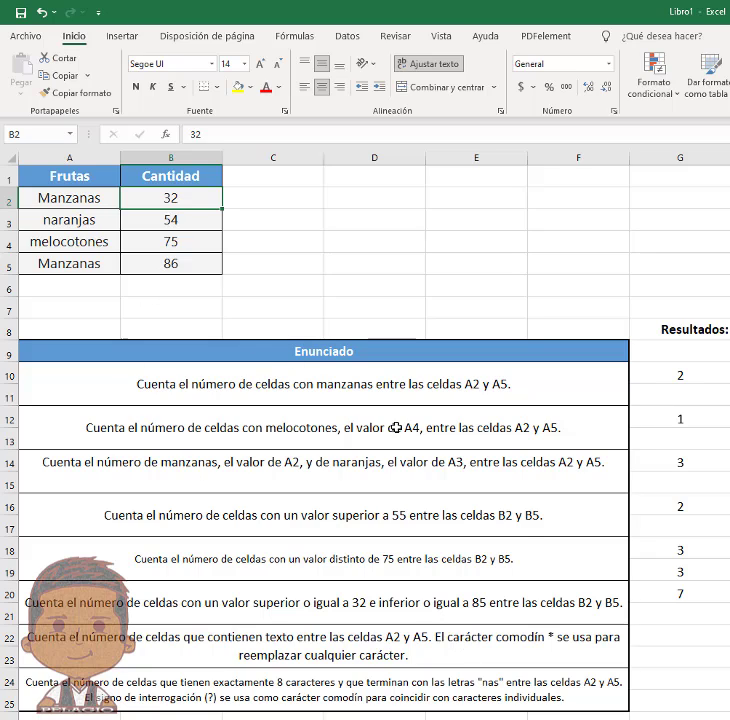
click(665, 595)
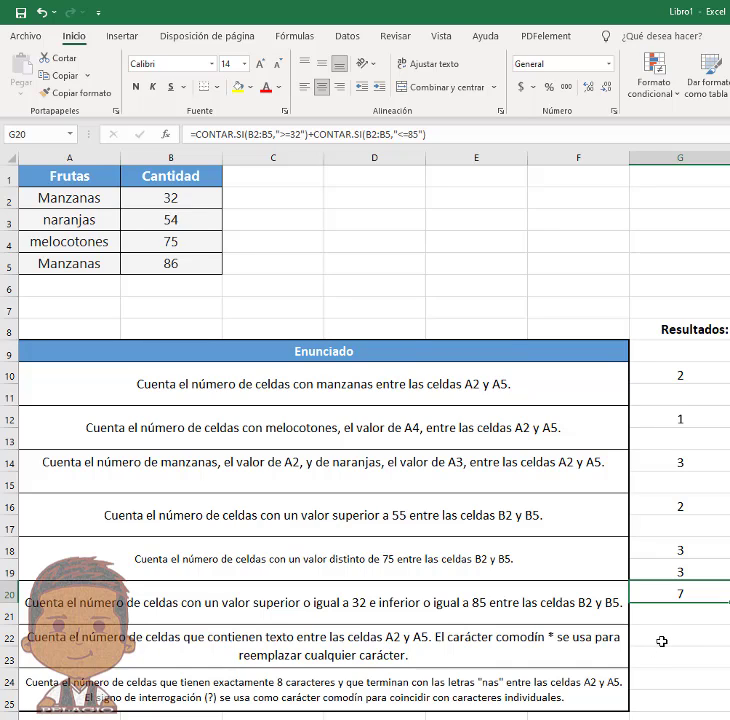
Count the cells containing text between A2 and A5 in G22 with =CONTAR.SI(A2:A5,"*") and review the formula.
click(662, 641)
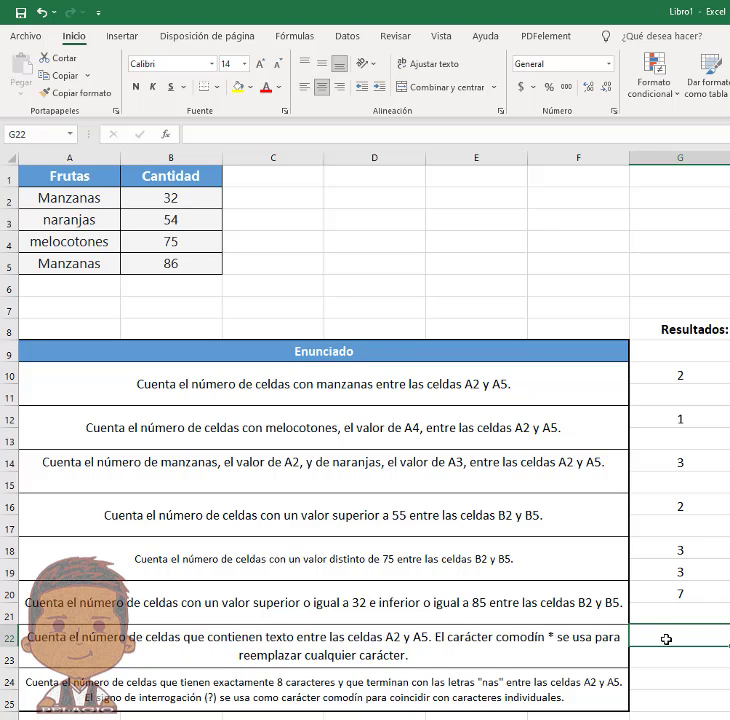
text(=CONTAR)
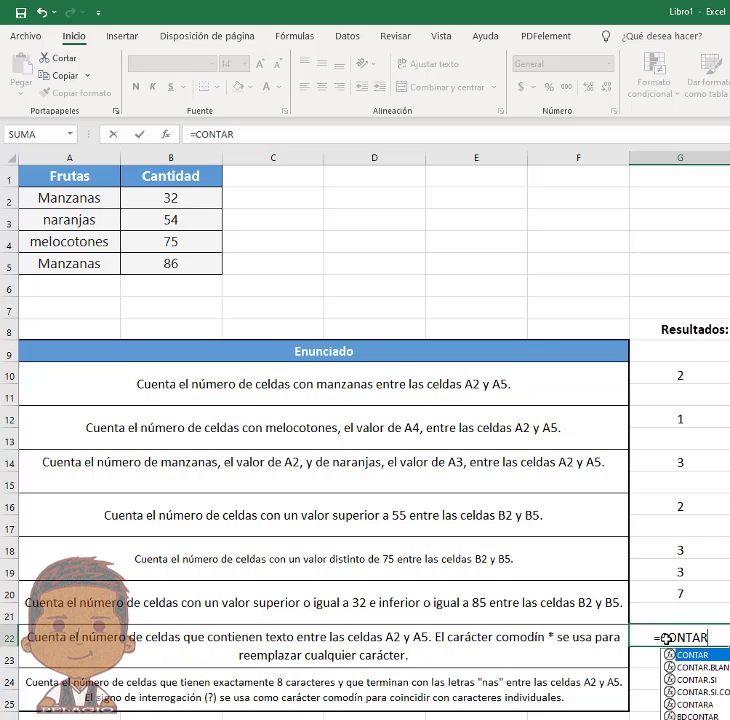
text(.SI()
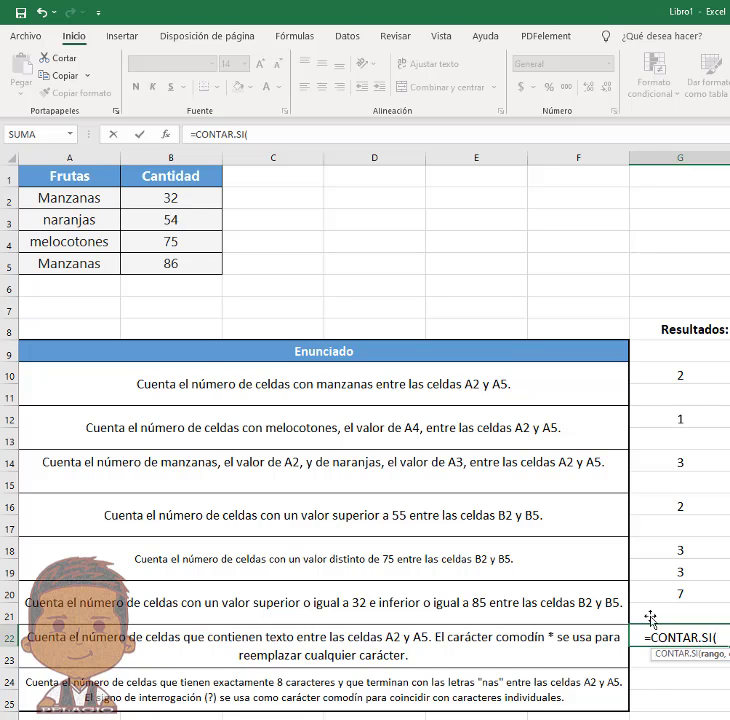
drag(60, 197, 72, 264)
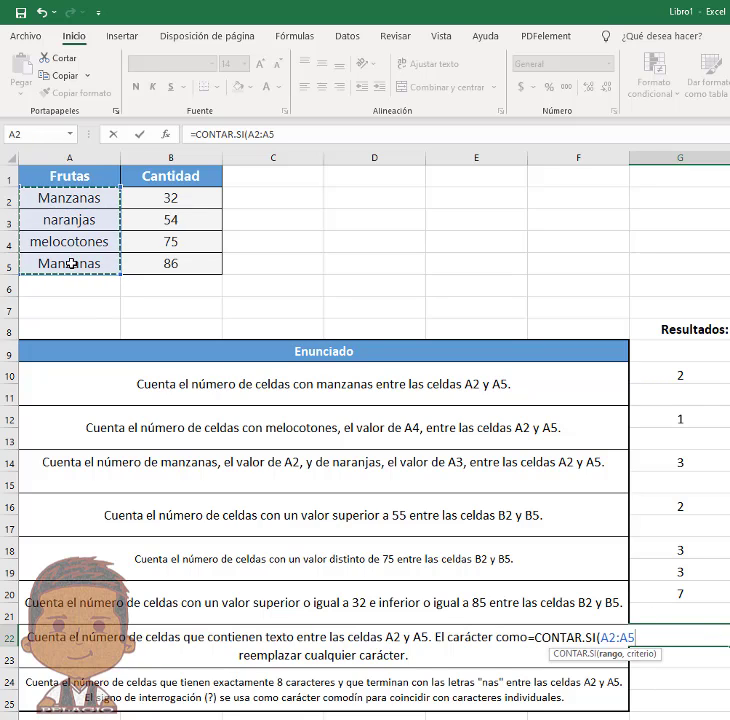
text(,)
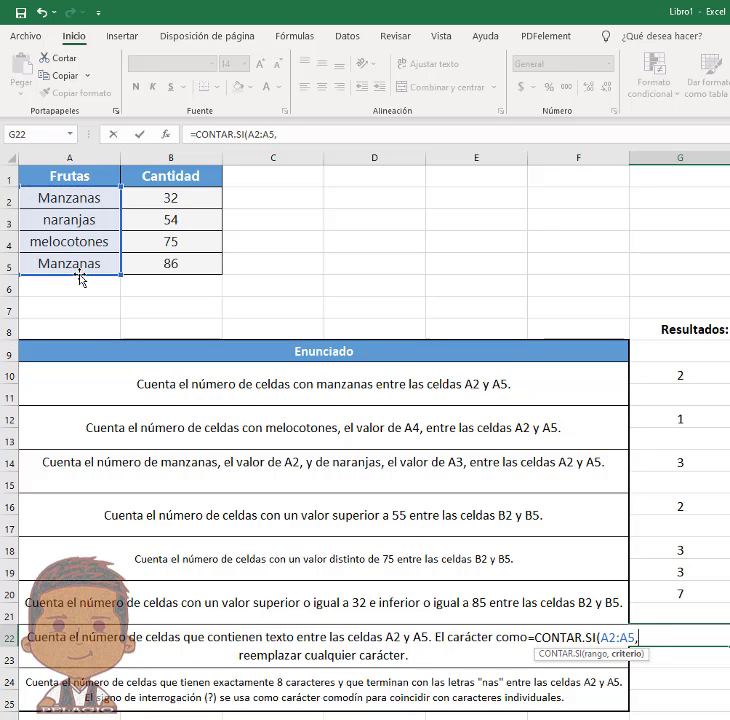
text("*"))
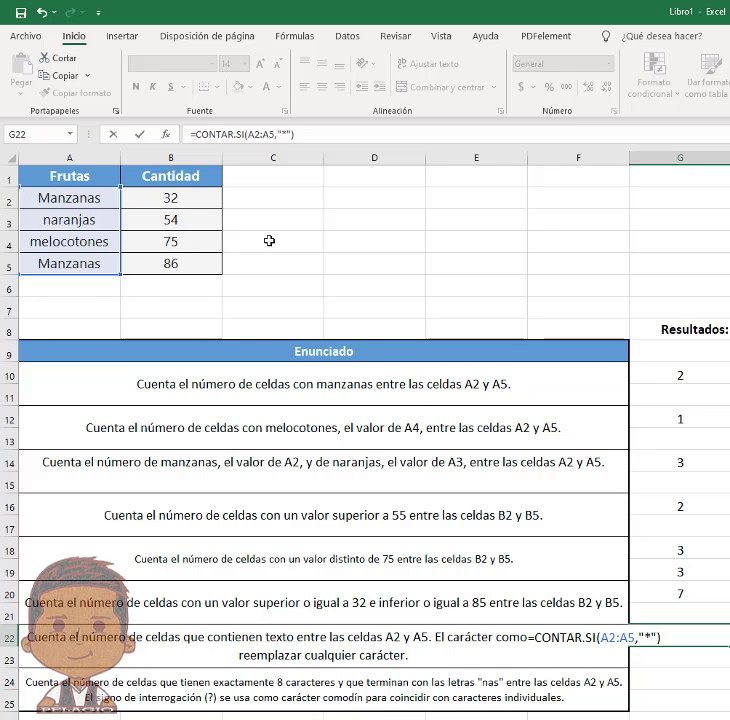
key(Return)
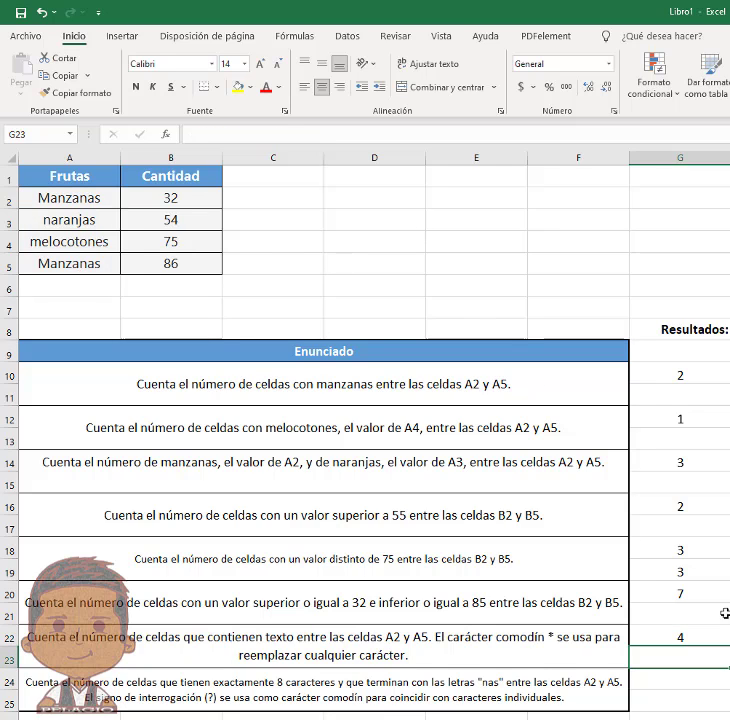
click(704, 636)
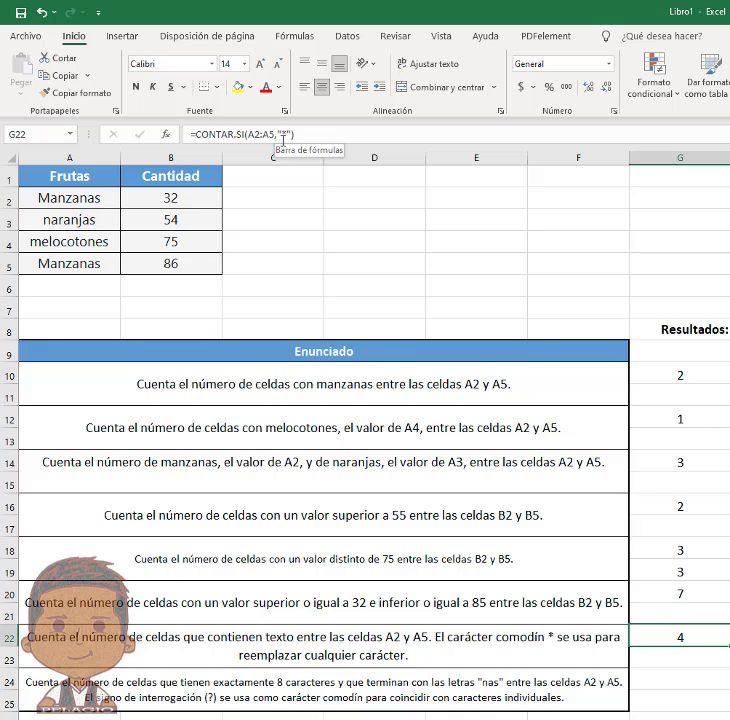
Count the eight-character entries ending in "nas" in G24 with =CONTAR.SI(A2:A5,"?????nas") and check the matching fruits in column A.
click(666, 675)
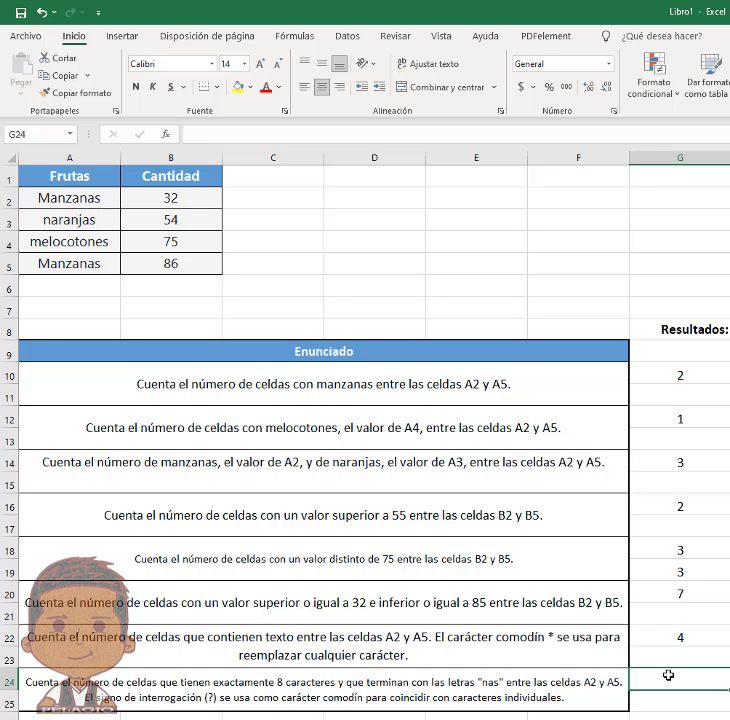
text(=CONTAR)
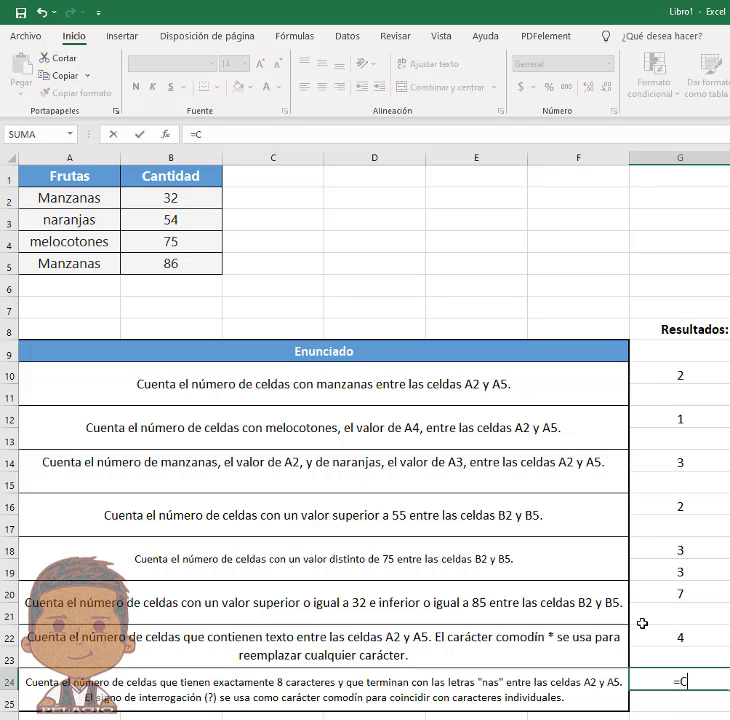
text(I()
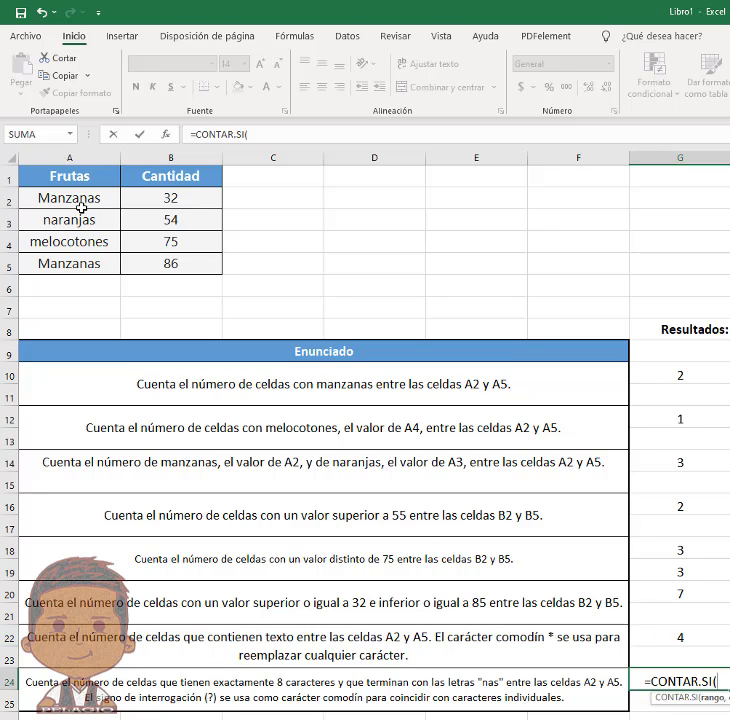
drag(80, 199, 82, 280)
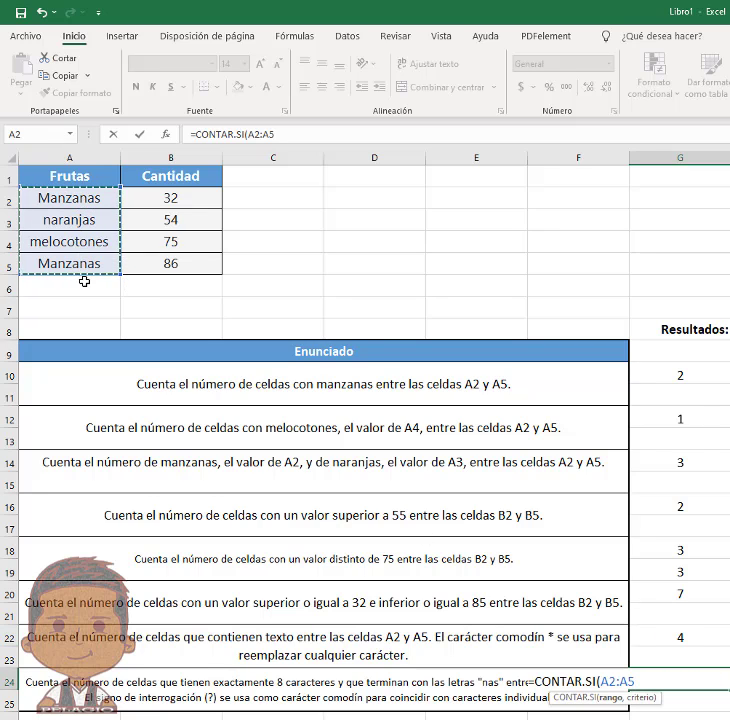
text(,)
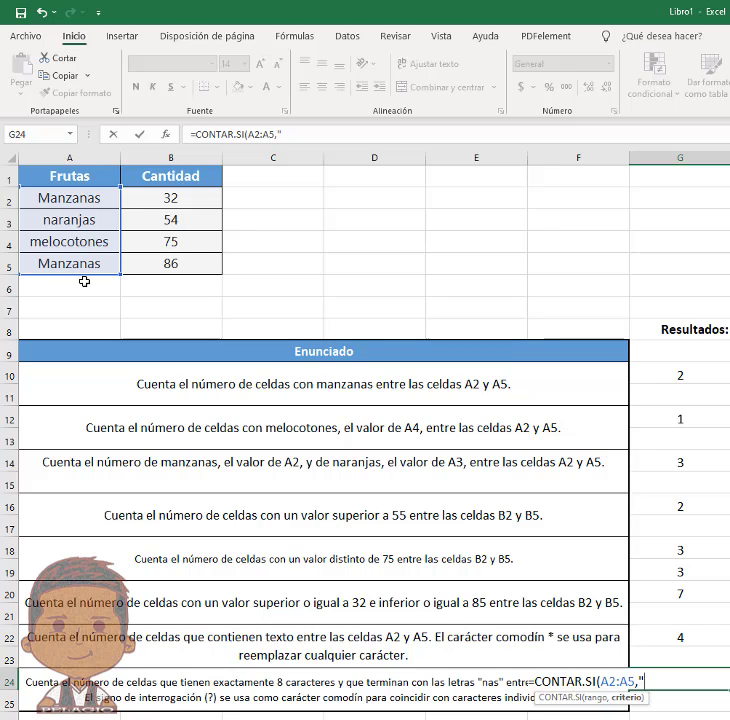
text(?????nas)
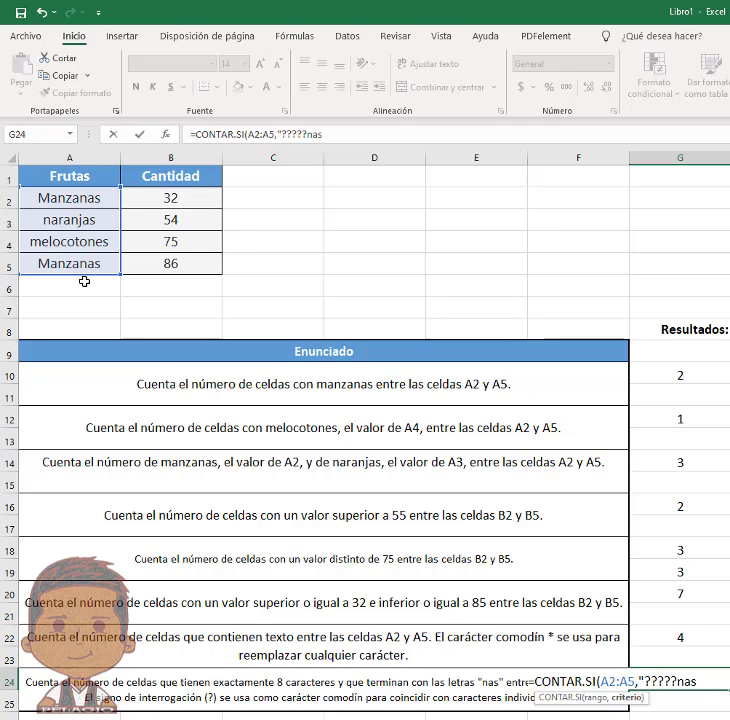
text("))
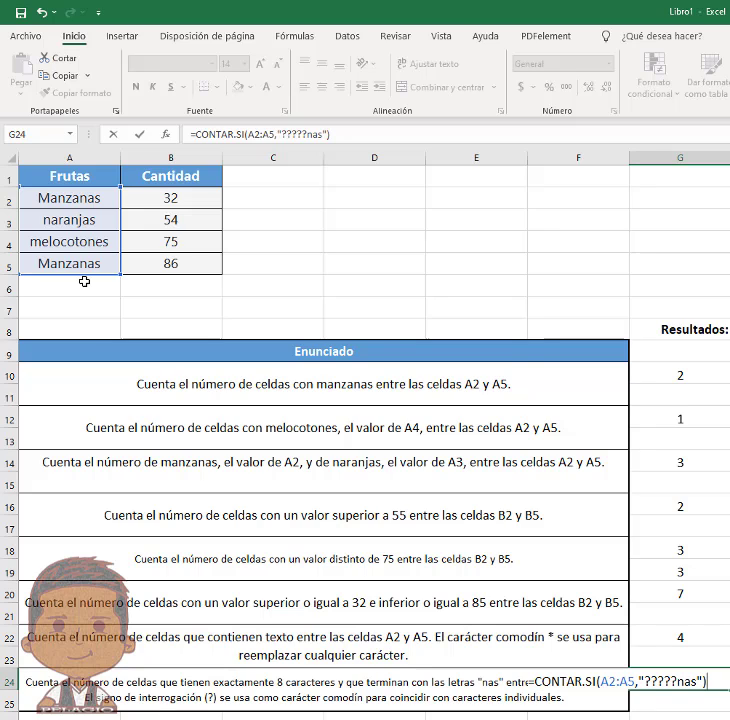
key(Return)
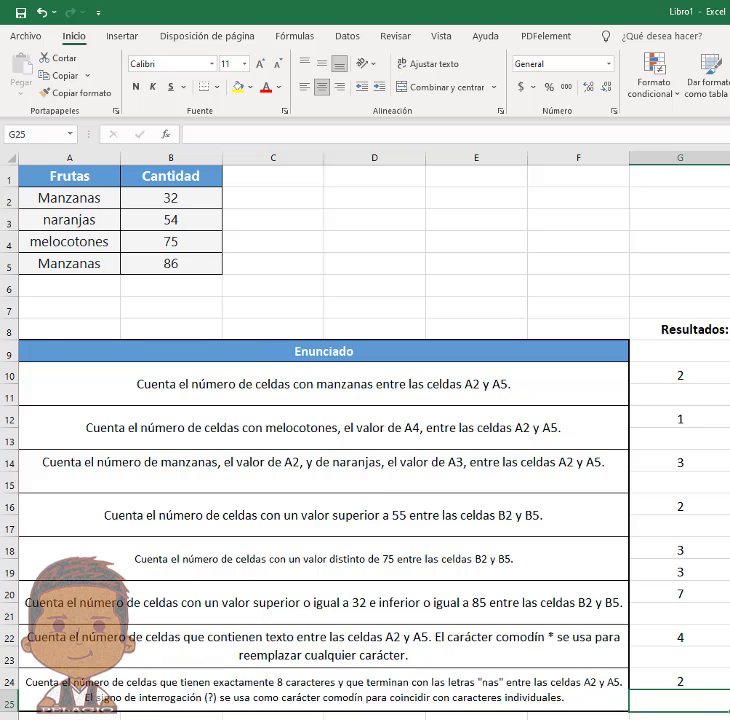
click(642, 683)
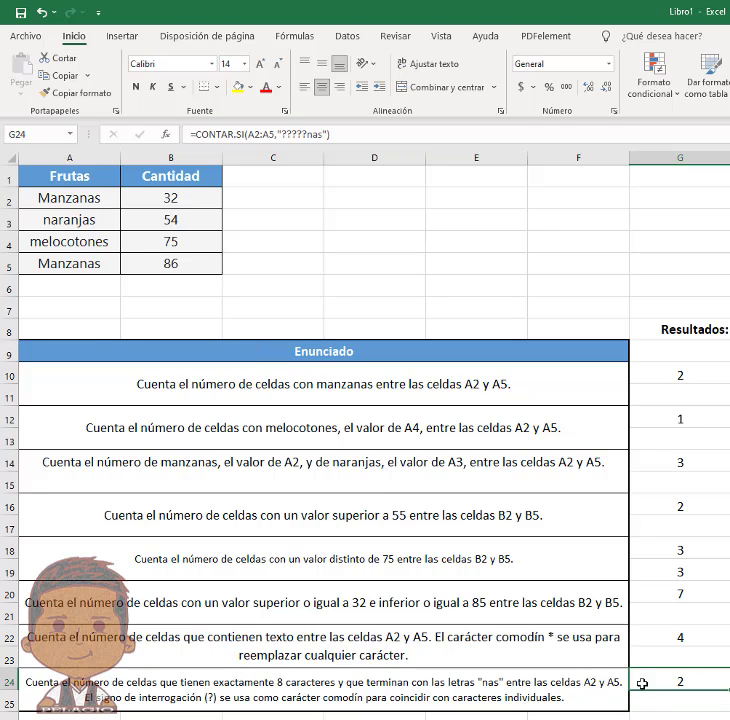
click(78, 202)
click(80, 262)
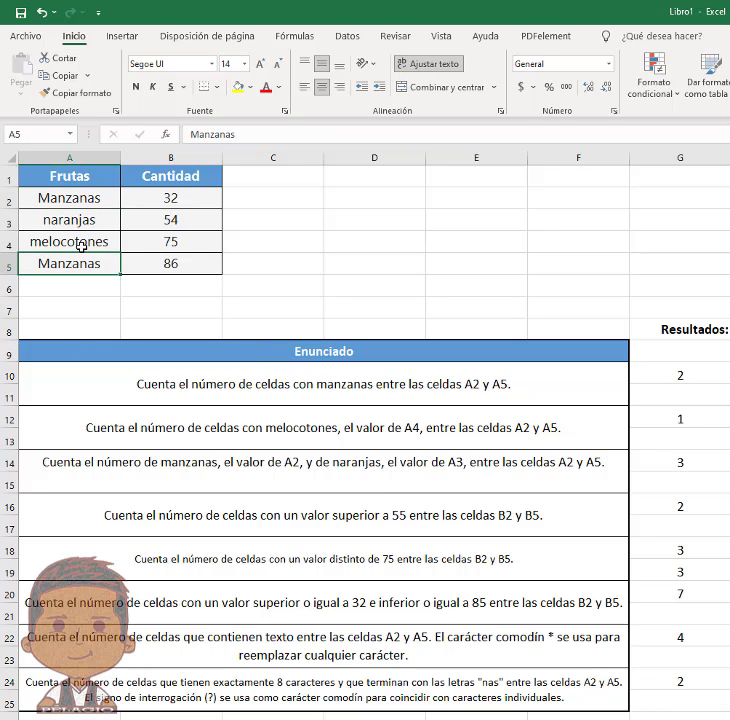
click(85, 199)
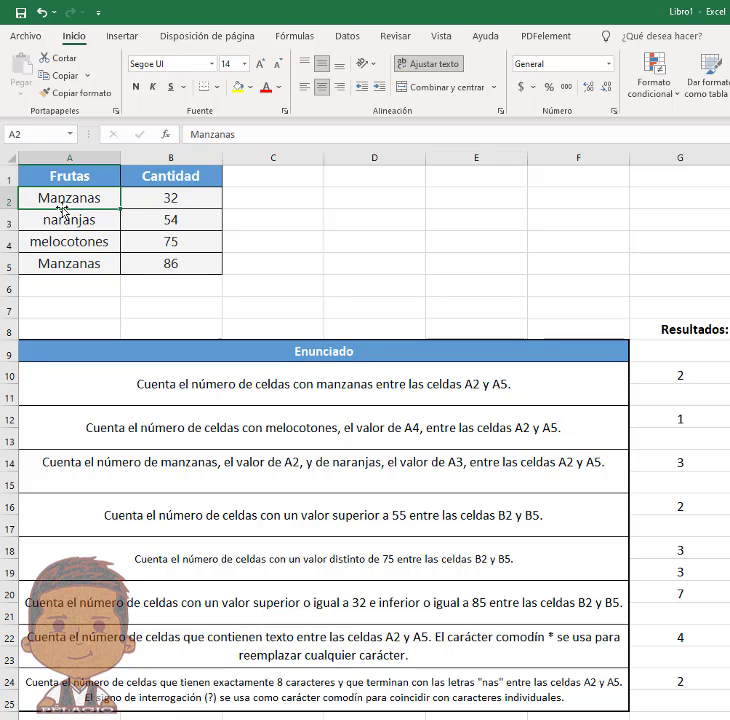
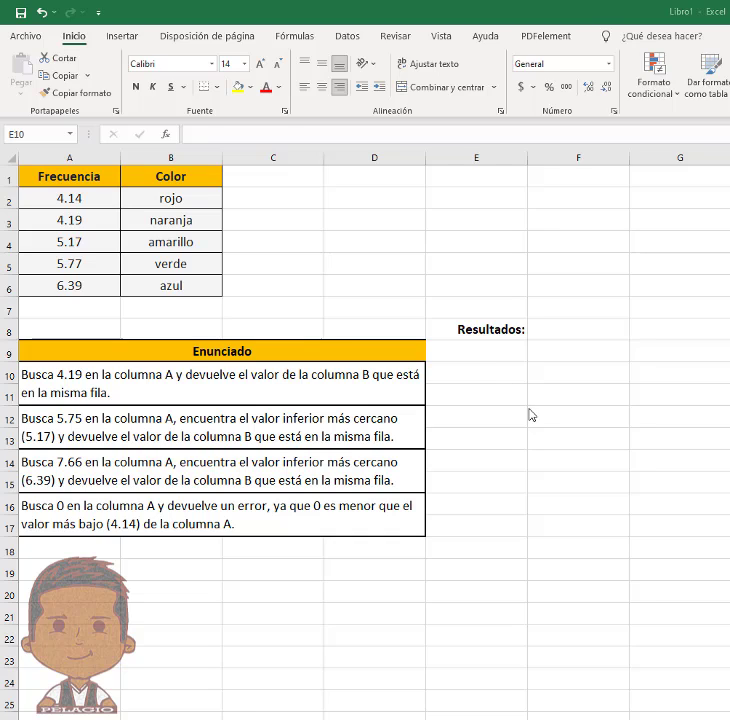
Look up the color for frequency 4.19 in E10 with =BUSCAR(4.19,A2:A6,B2:B6) and check it against the table row.
click(483, 375)
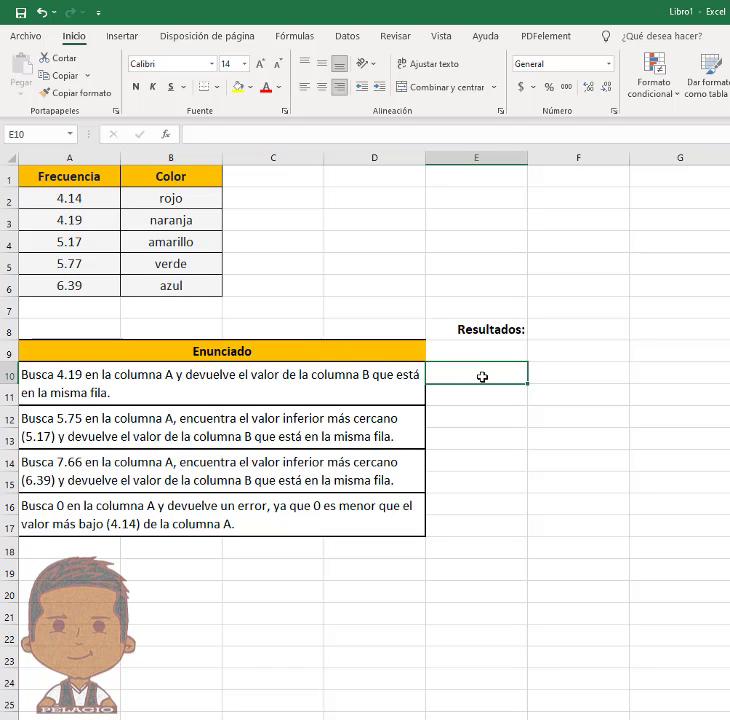
text(=)
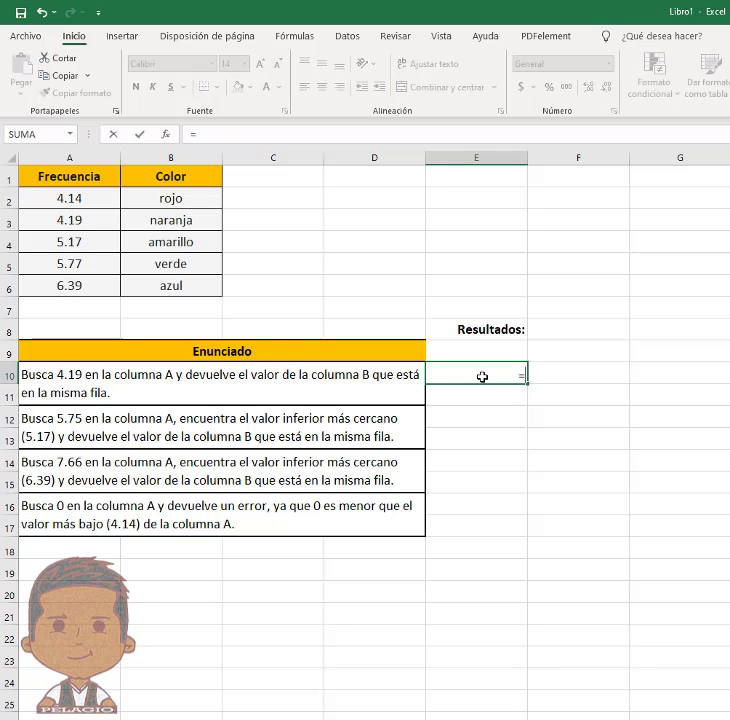
text(BUSCAR()
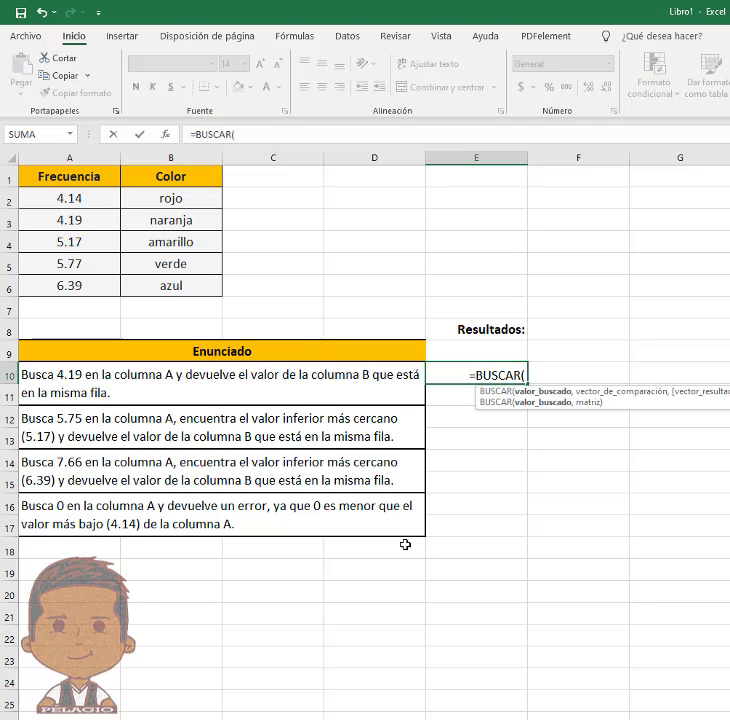
text(4.1)
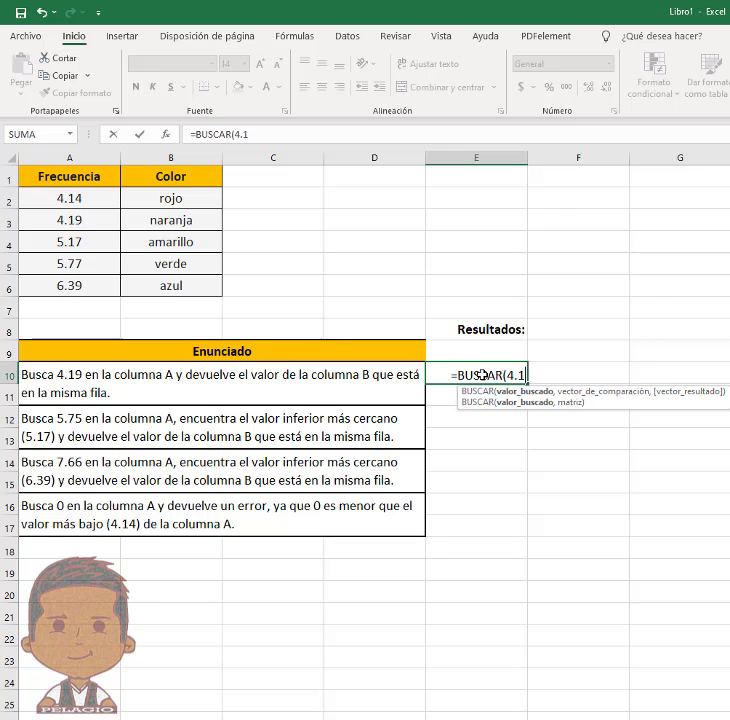
text(9)
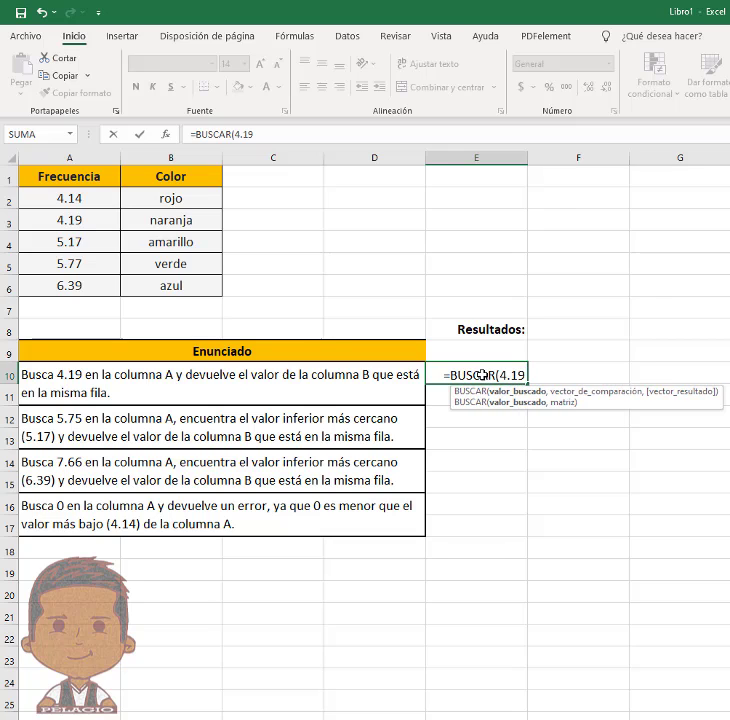
text(,)
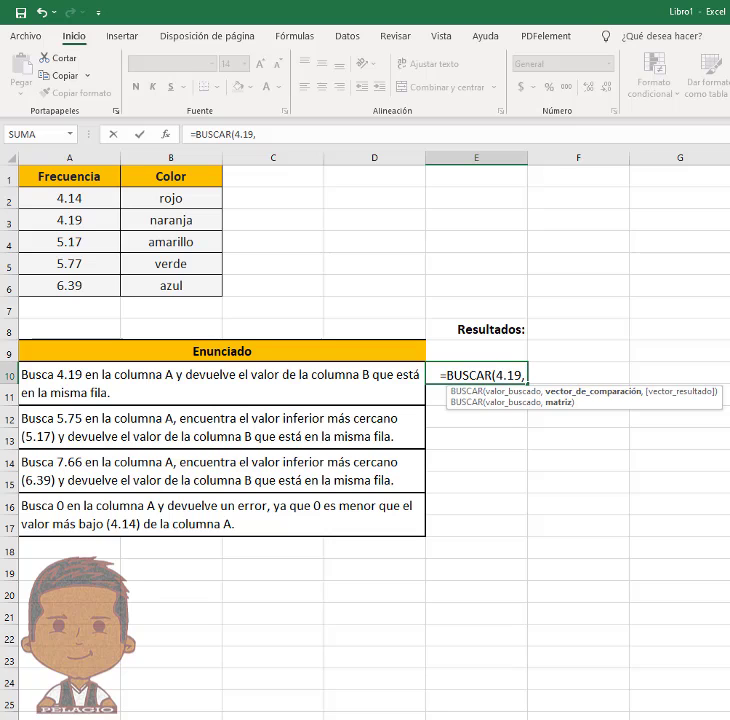
drag(53, 197, 90, 288)
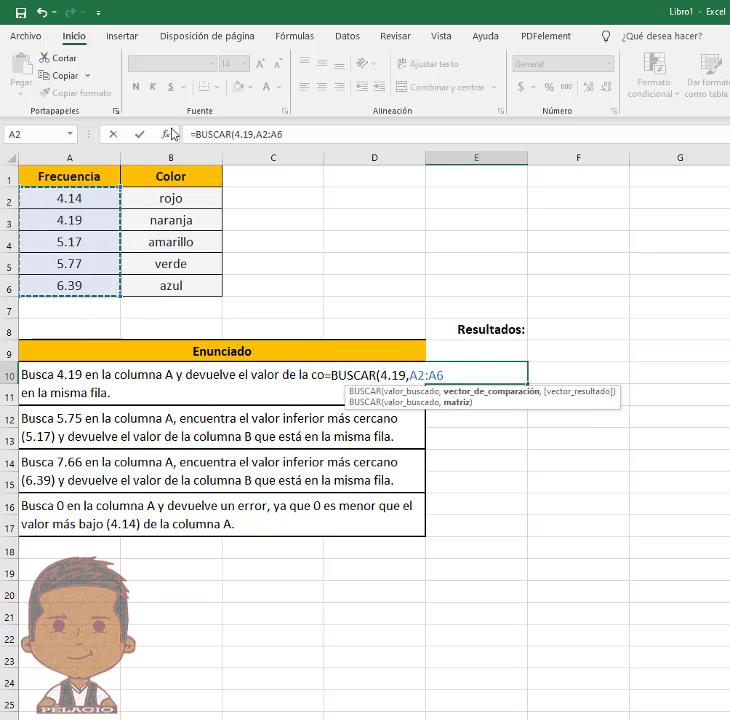
text(,)
drag(184, 198, 192, 288)
text())
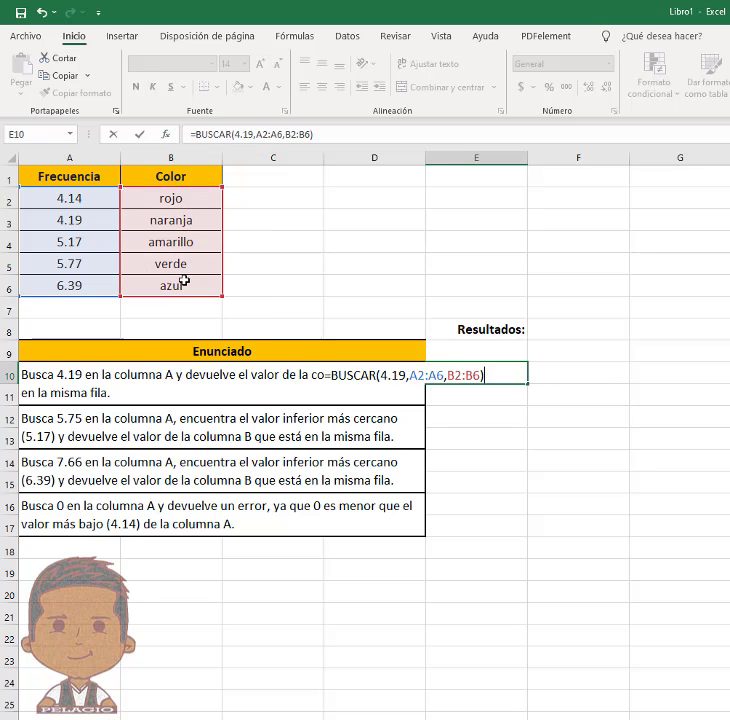
key(Return)
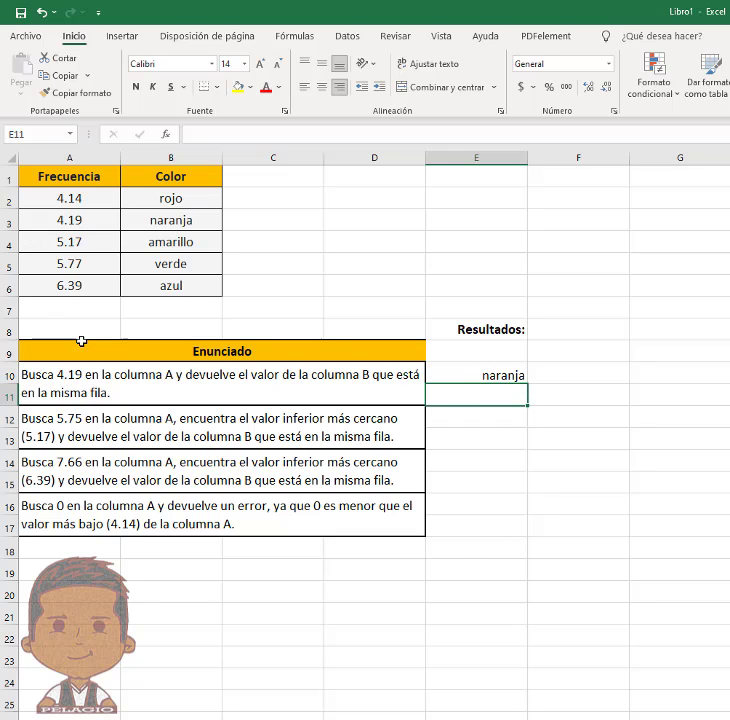
drag(61, 222, 205, 219)
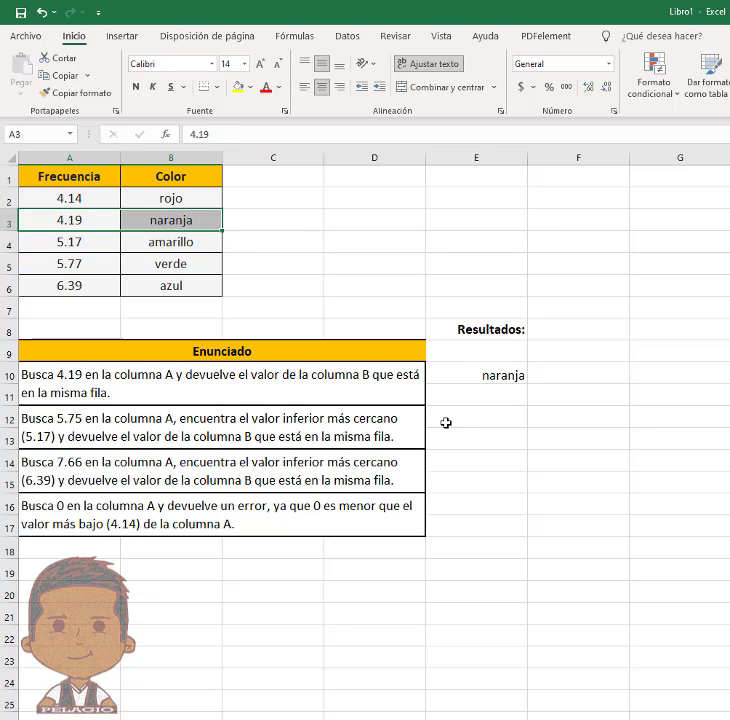
Look up the color for frequency 5.75 in E12 with =BUSCAR(5.75,A2:A6,B2:B6) and review the formula.
click(465, 419)
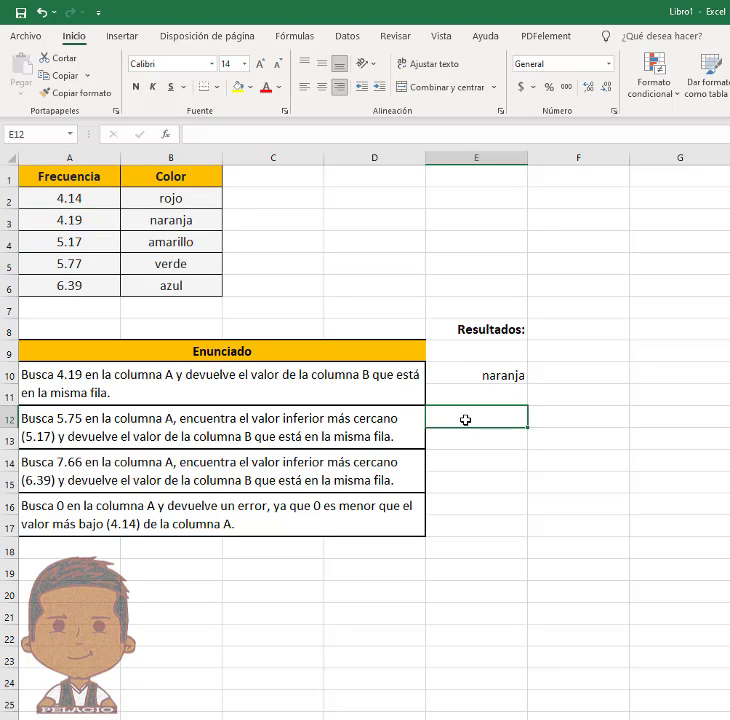
text(=)
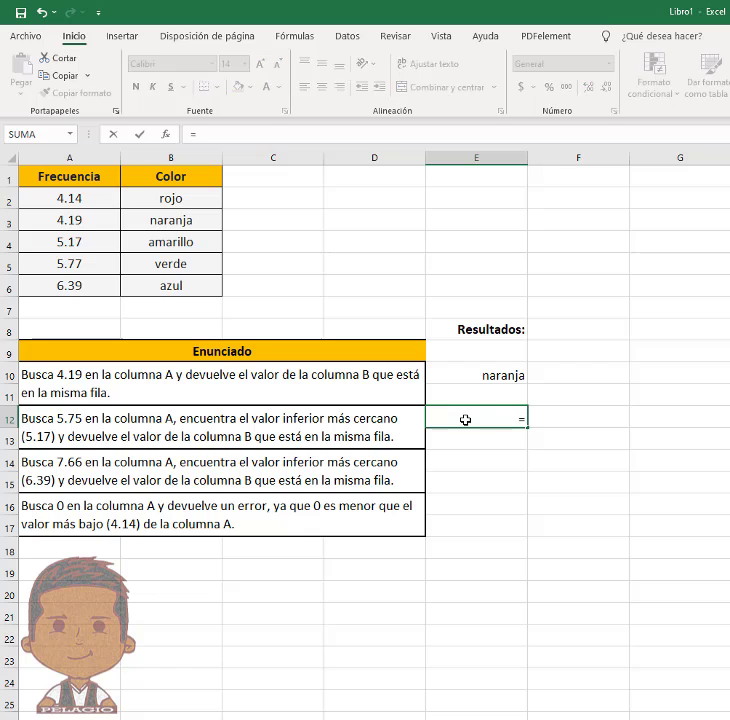
text(BUSCAR()
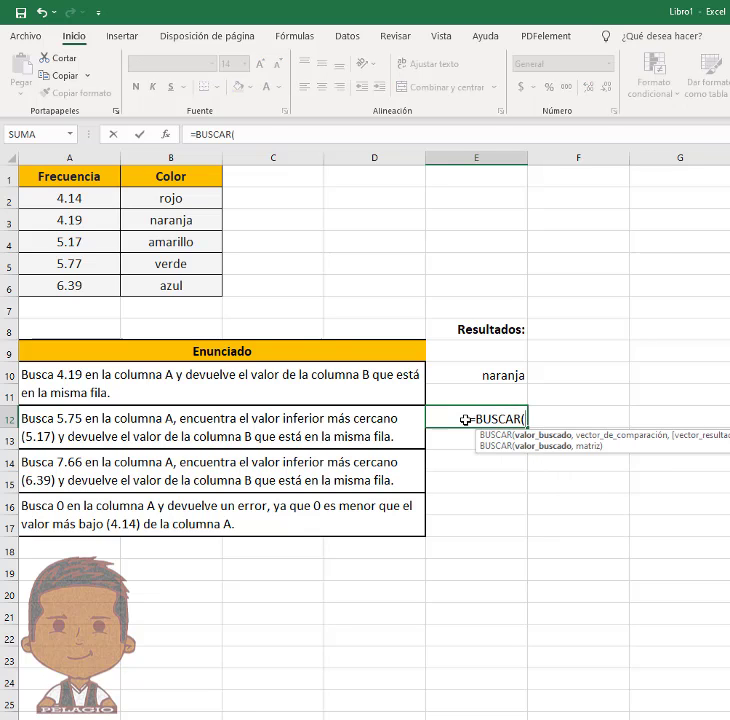
text(5.75)
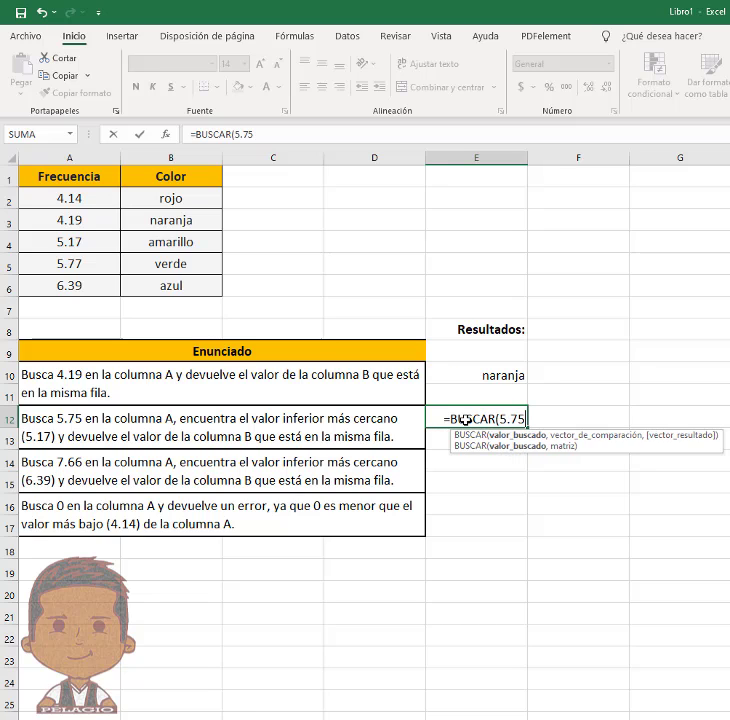
text(,)
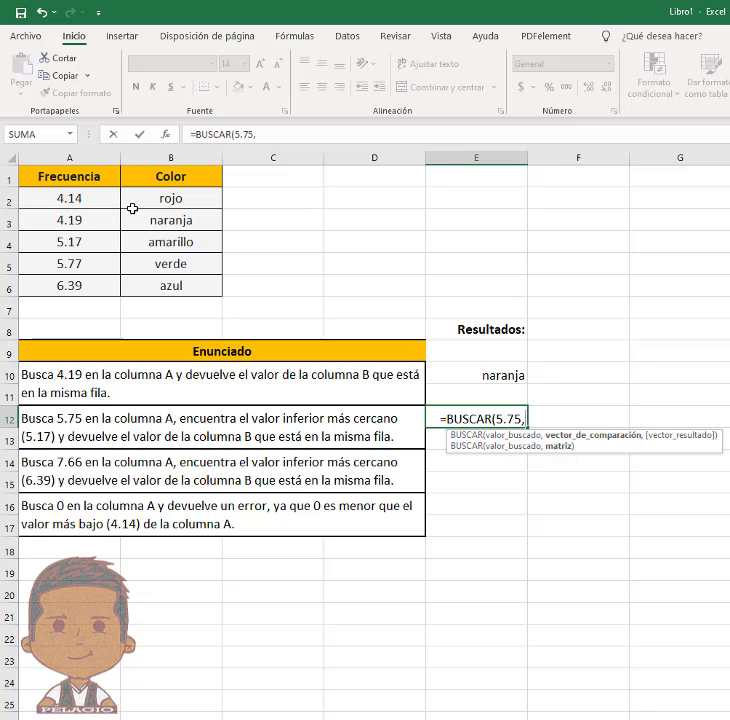
click(94, 208)
drag(94, 208, 97, 285)
text(,)
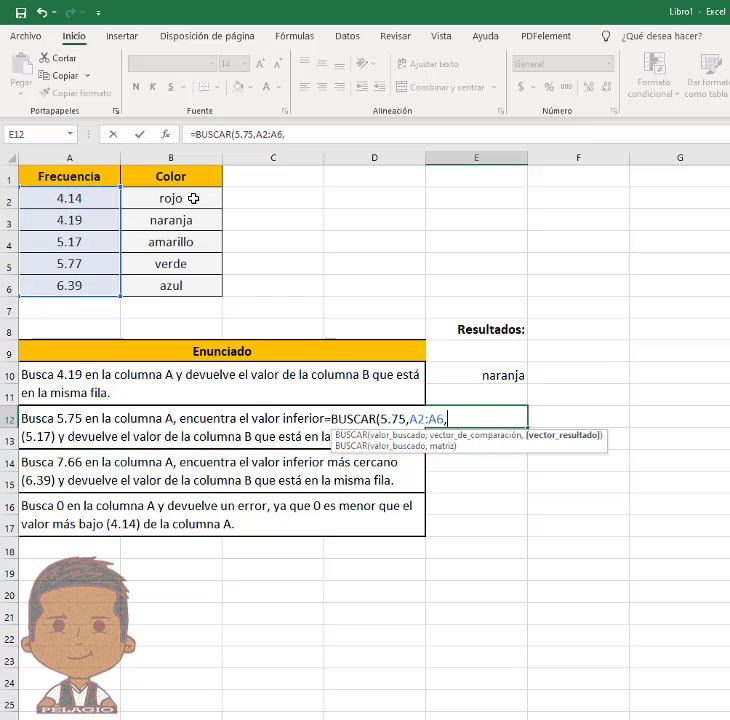
drag(194, 197, 197, 285)
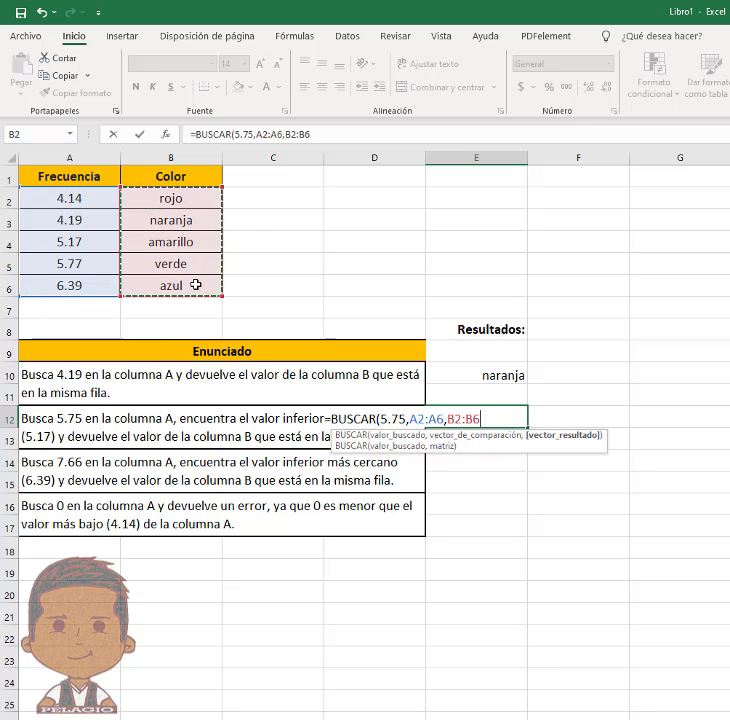
text())
key(Return)
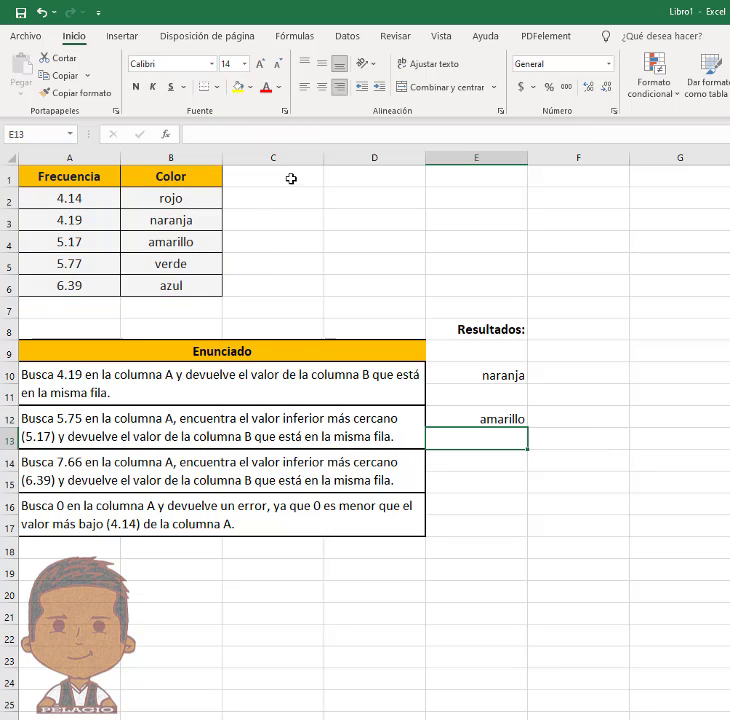
click(510, 418)
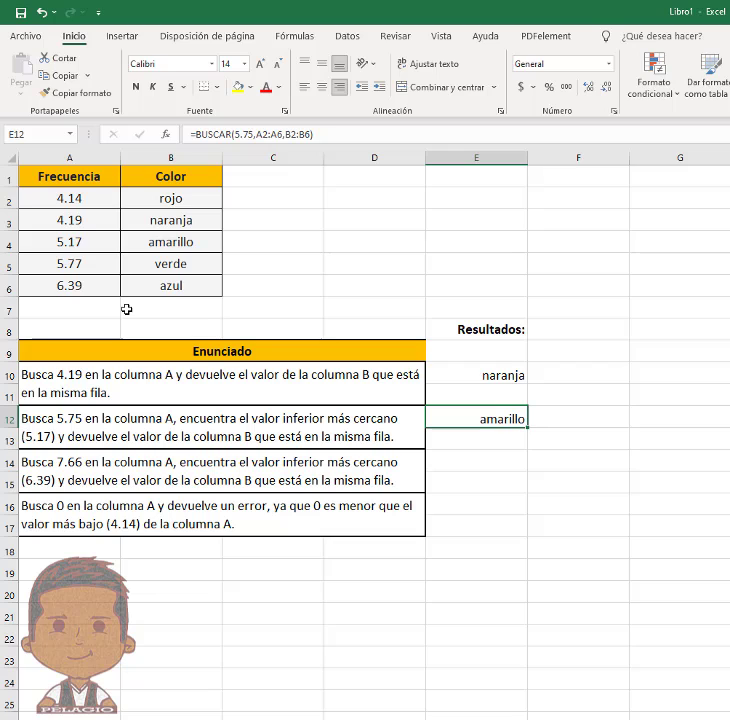
Look up the color for frequency 7.66 in E14 with =BUSCAR(7.66,A2:A6,B2:B6) and check it against the last table row.
click(457, 458)
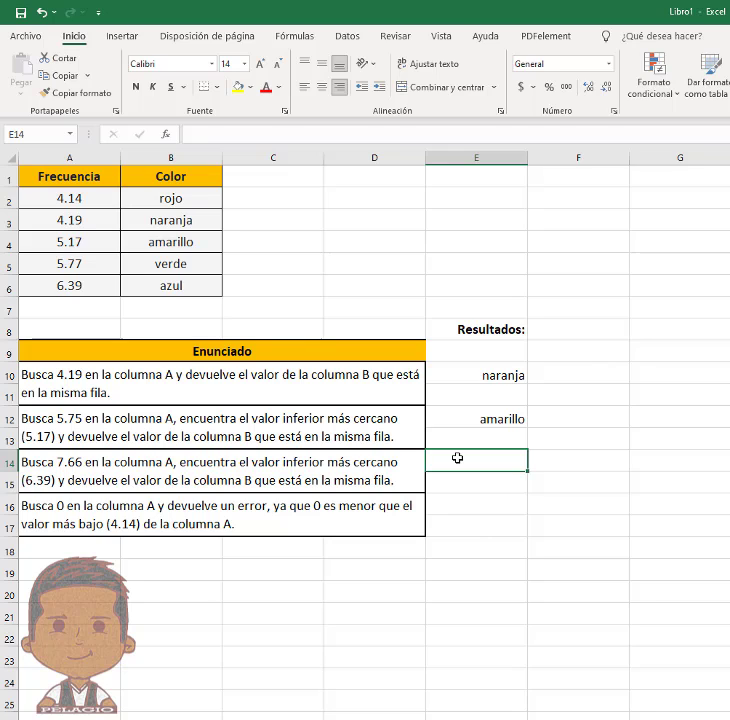
text(=)
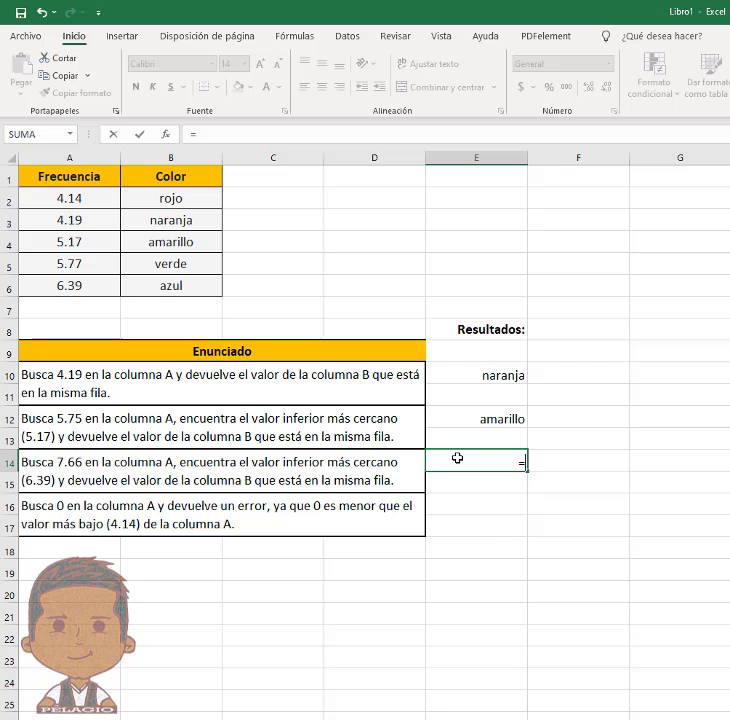
text(BUSCAR()
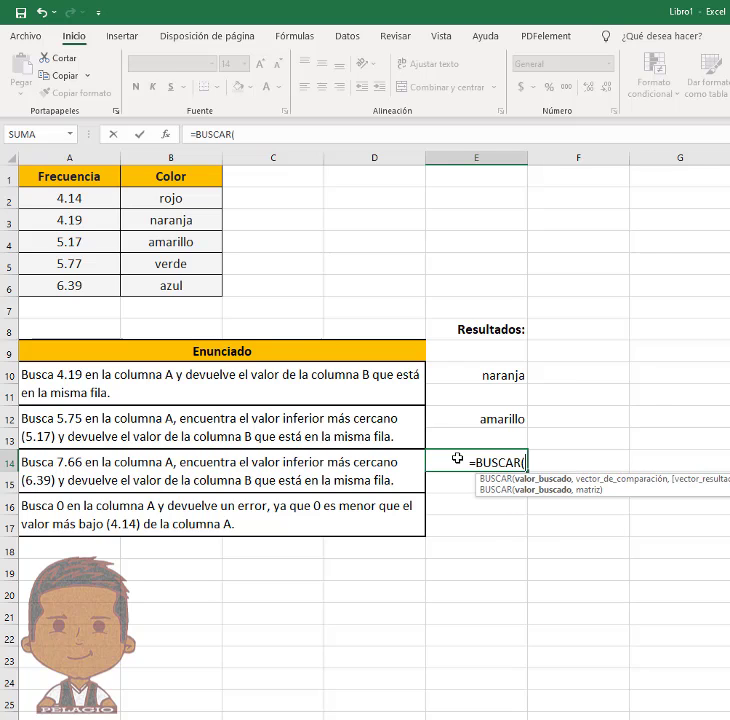
text(7.66,)
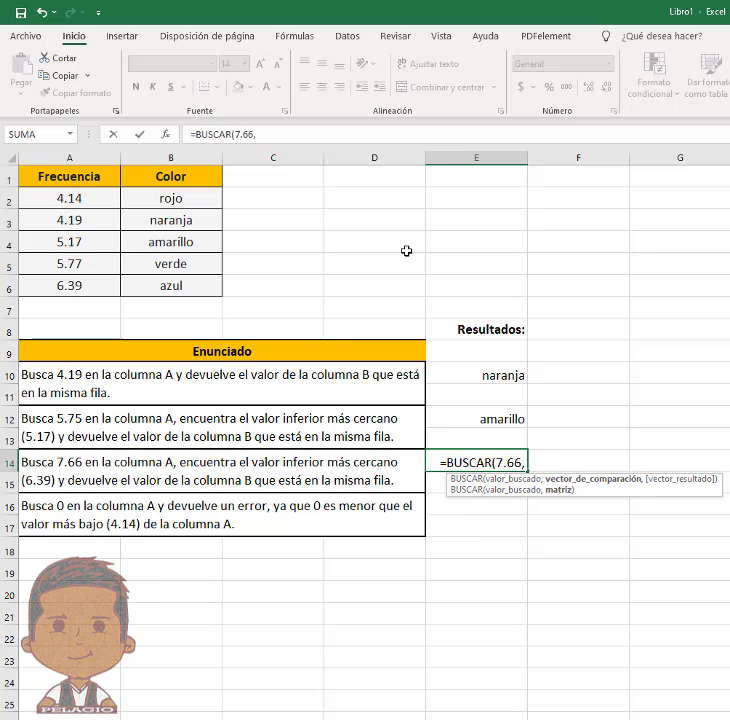
drag(100, 203, 62, 283)
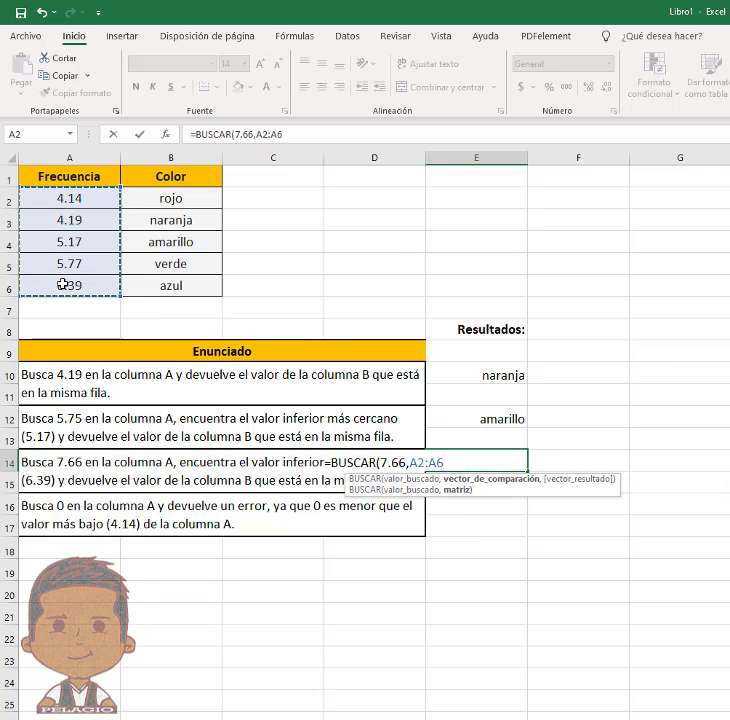
text(,)
drag(190, 207, 186, 279)
text())
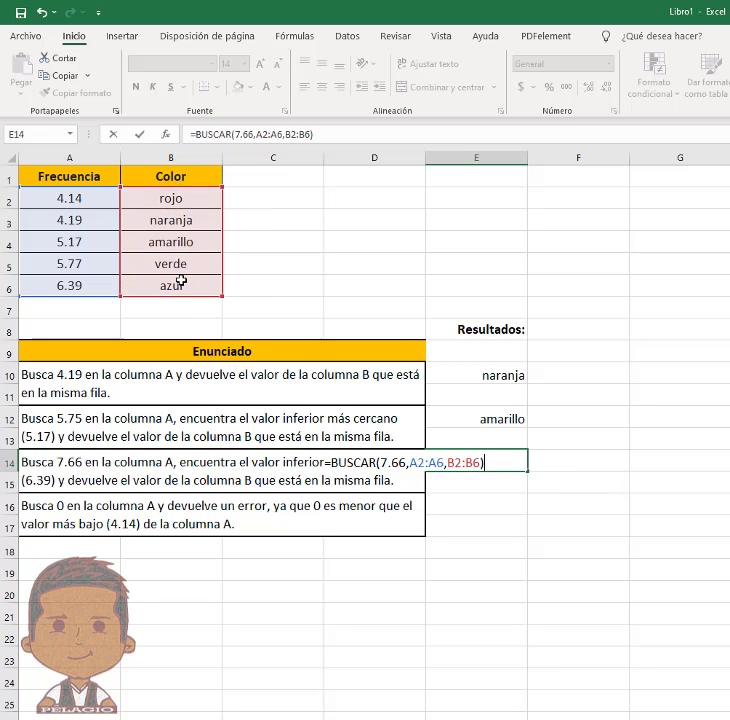
key(Return)
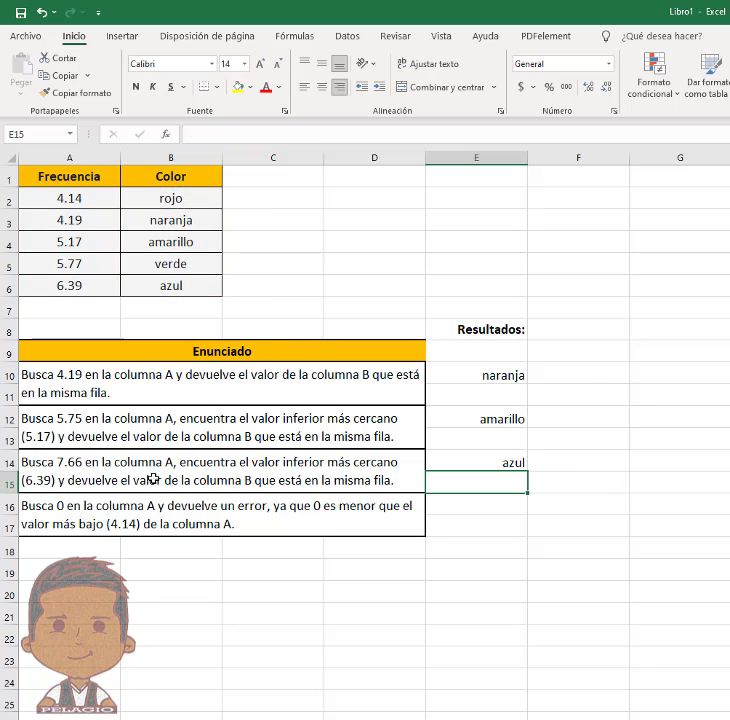
click(76, 285)
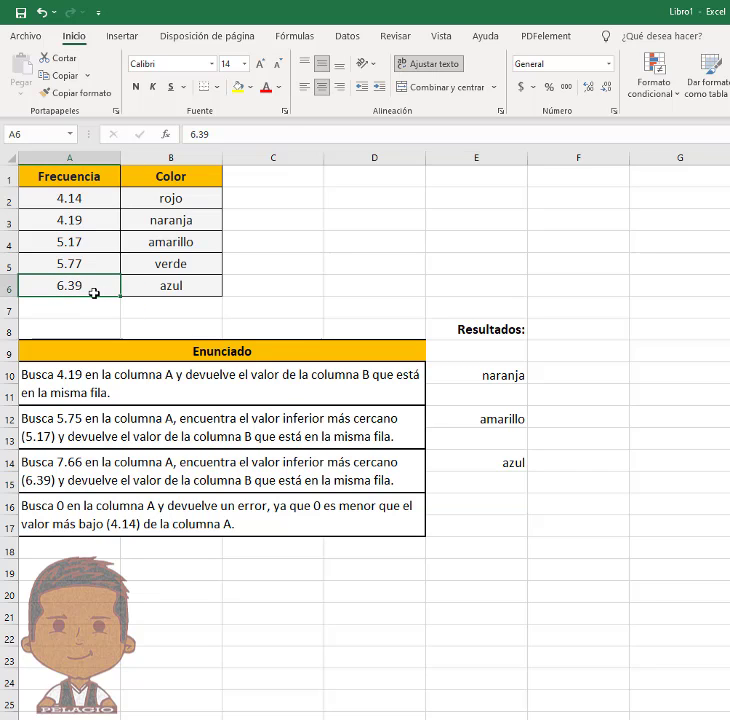
click(137, 287)
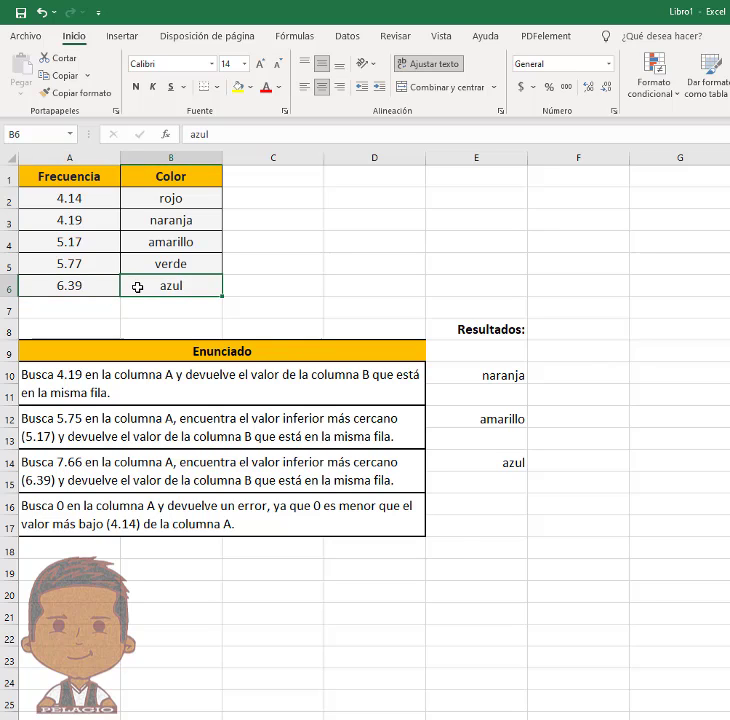
Look up the color for frequency 0 in E16 with =BUSCAR(0,A2:A6,B2:B6).
click(451, 501)
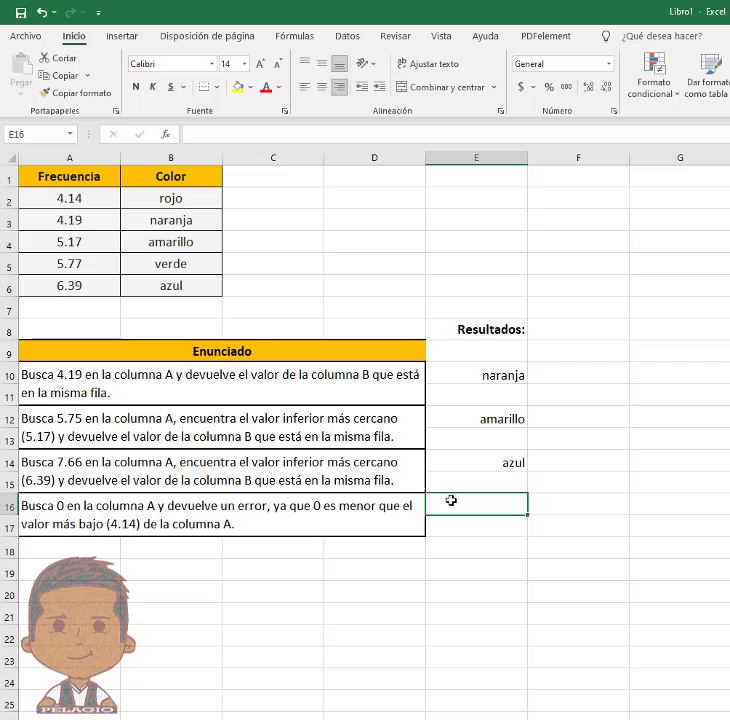
text(=BU)
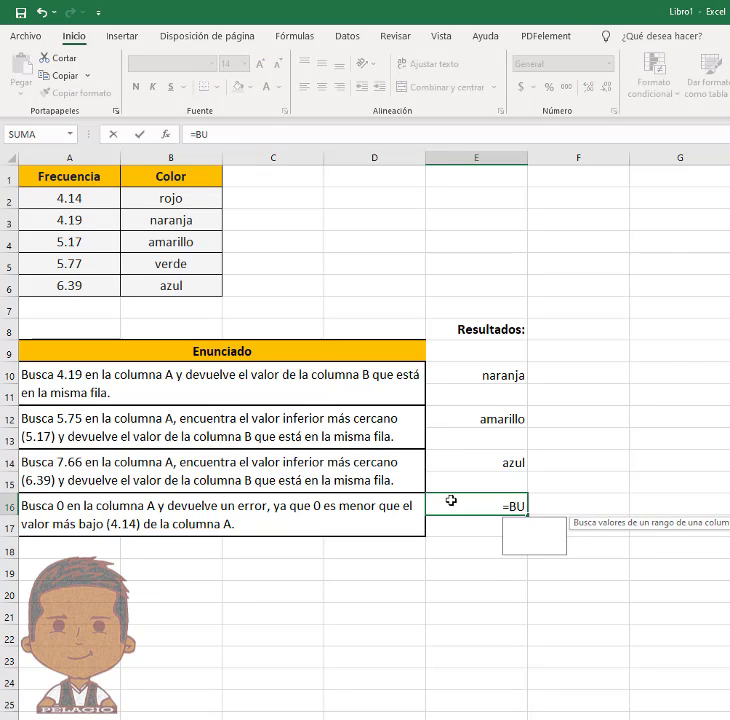
text(SCAR(0,)
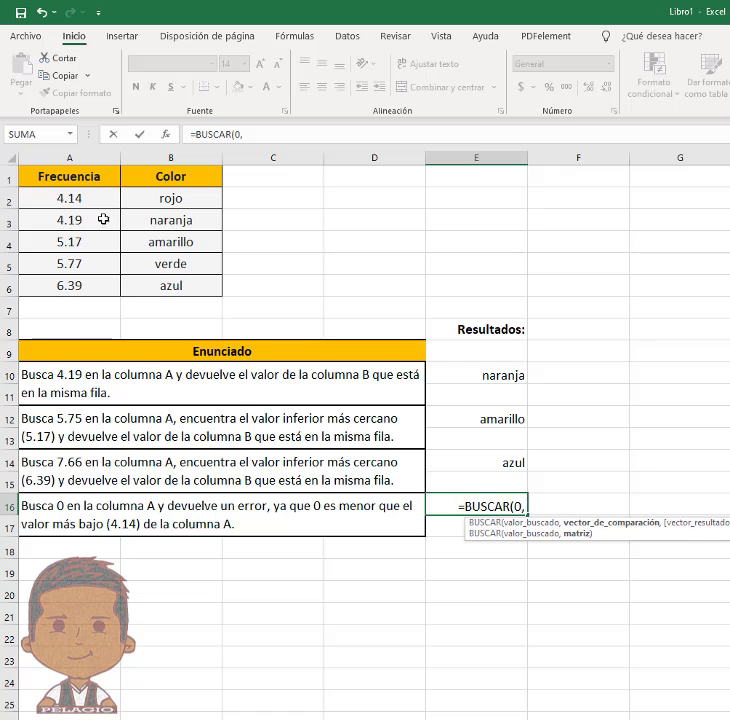
drag(95, 200, 103, 280)
text(,)
drag(147, 199, 147, 283)
text())
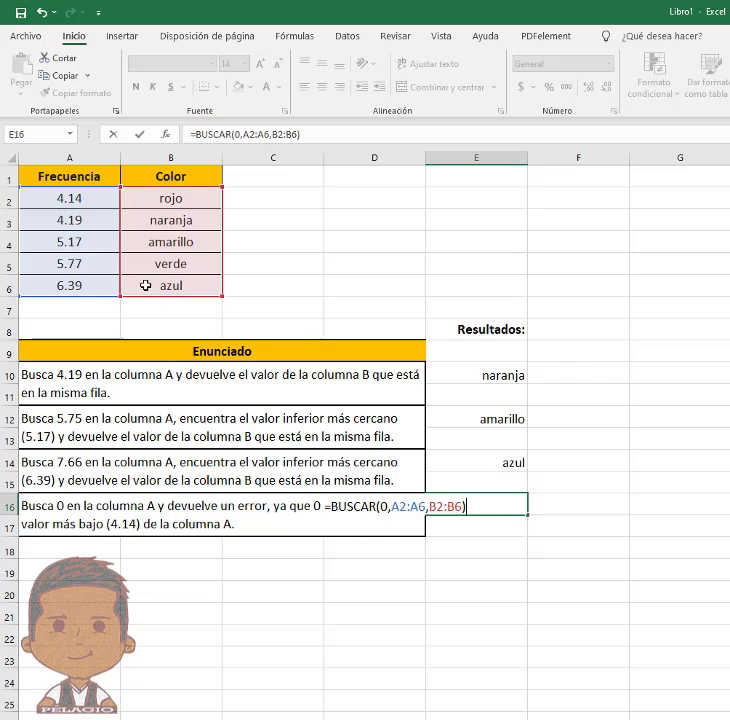
key(Return)
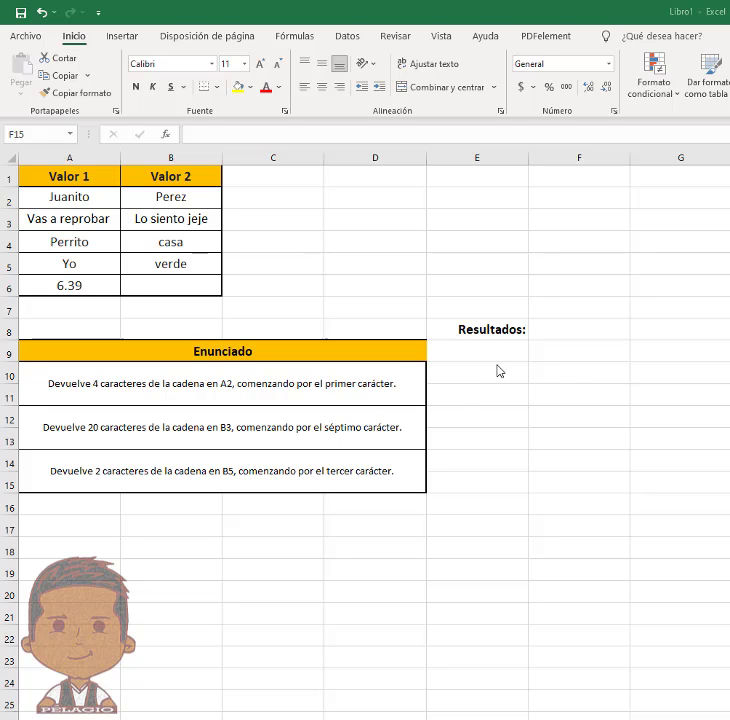
Extract four characters of A2 from the first one in E10 with =EXTRAE(A2,1,4) and check the source text and formula.
click(464, 376)
click(465, 372)
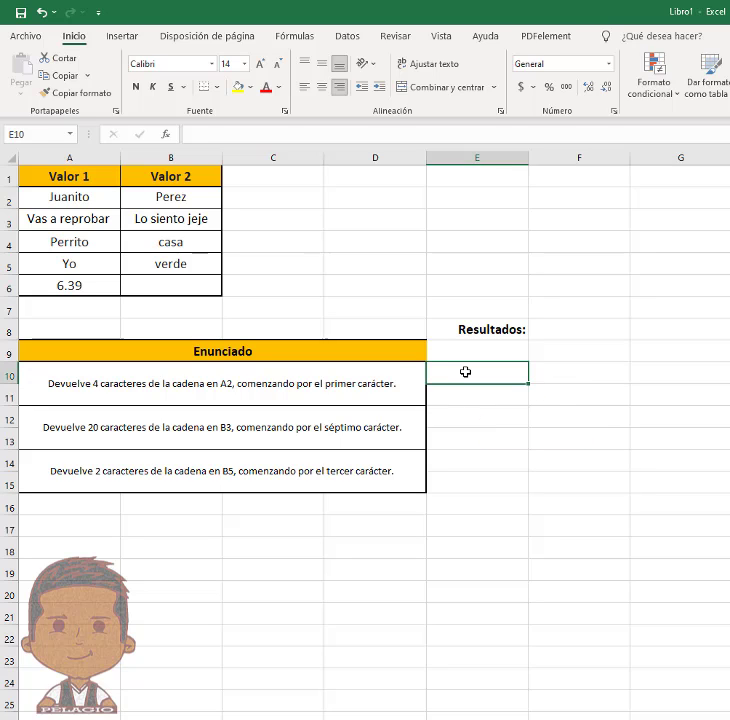
text(=)
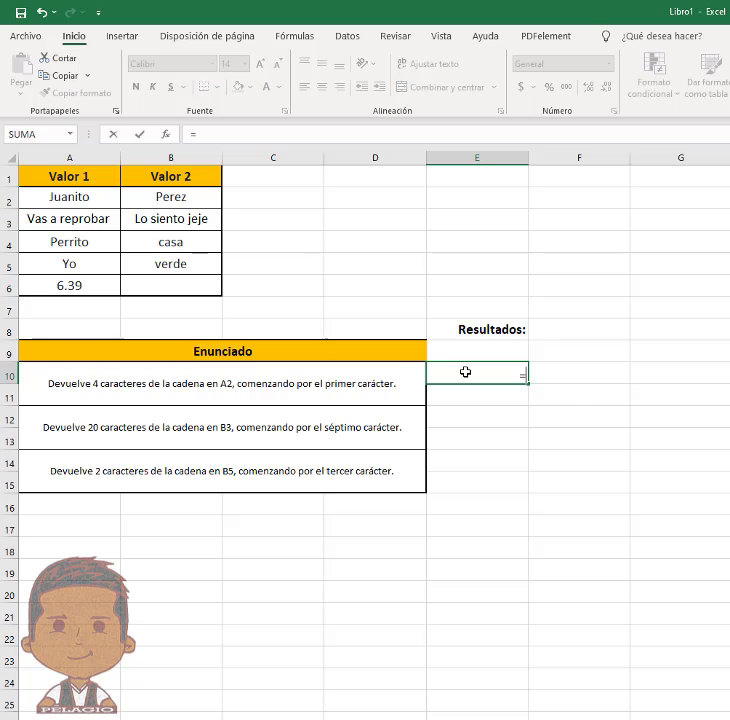
text(EXTRAE()
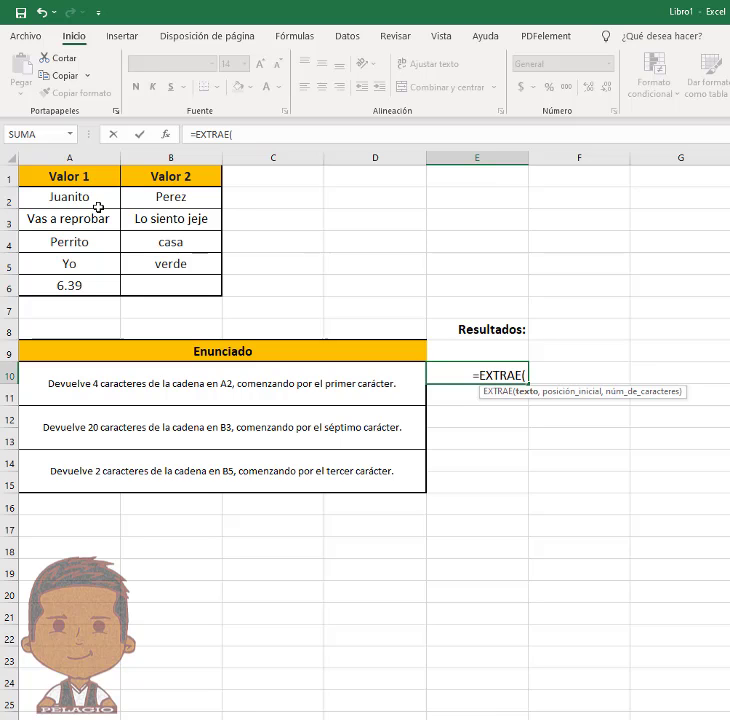
click(53, 203)
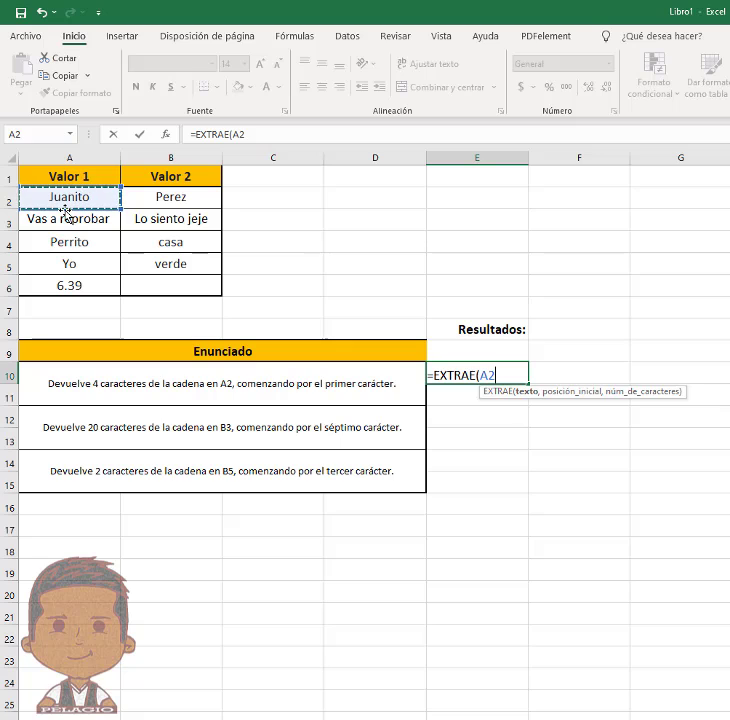
text(,)
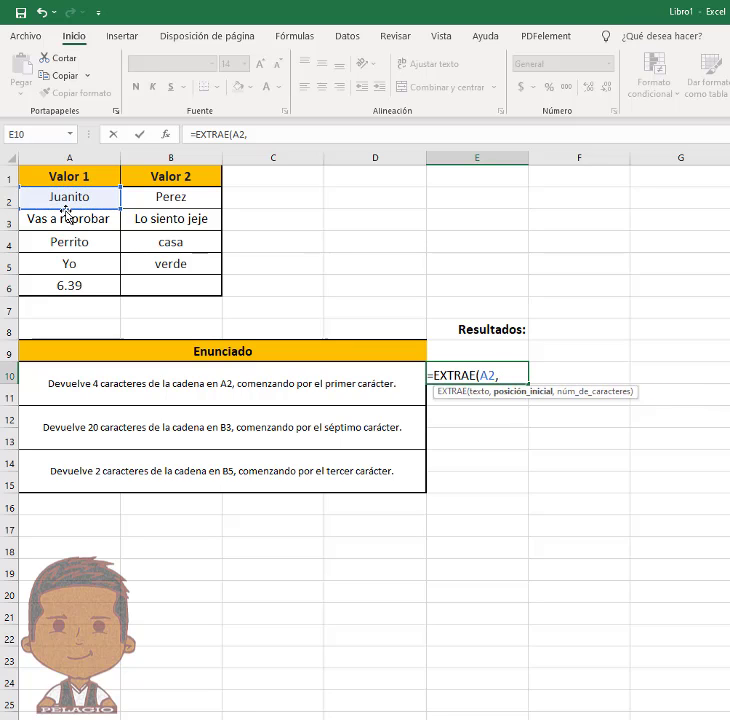
text(1,)
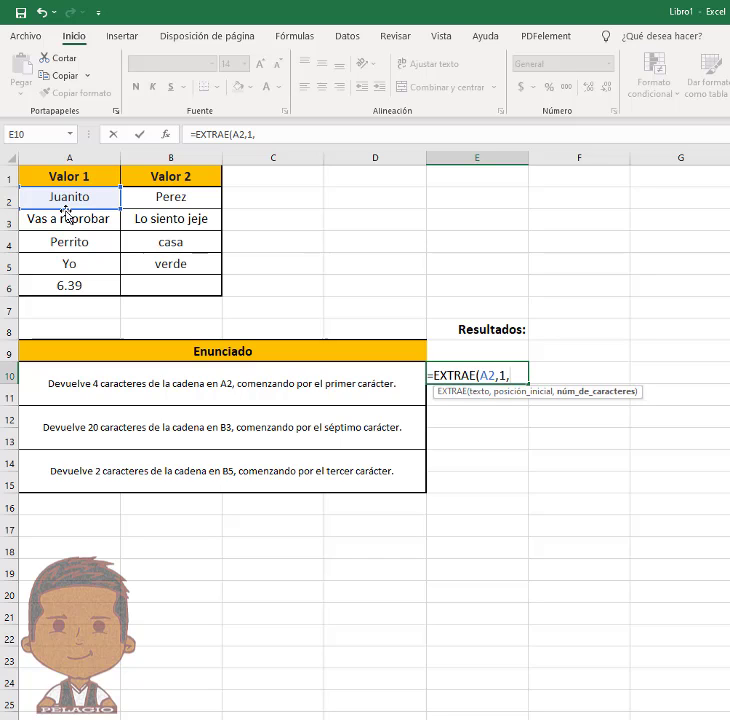
text(4))
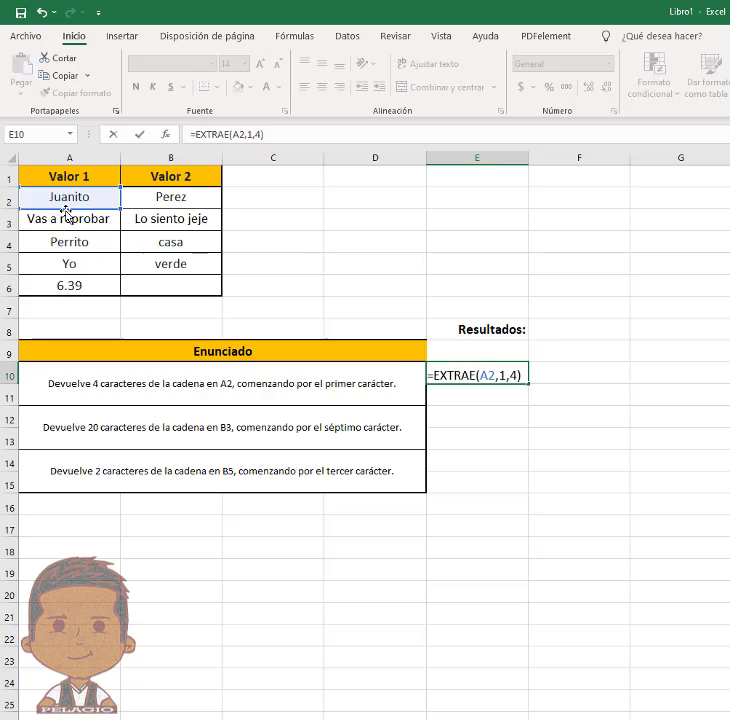
key(Return)
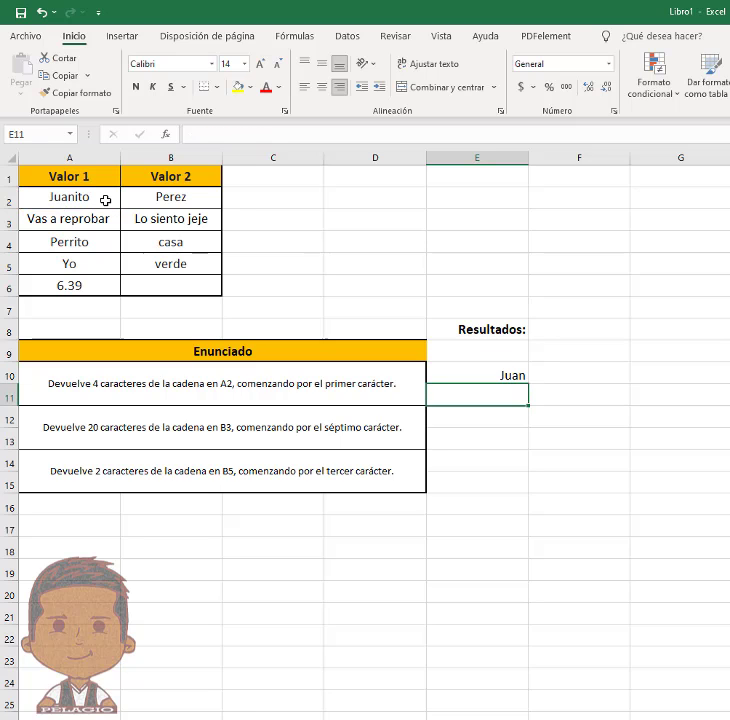
click(104, 198)
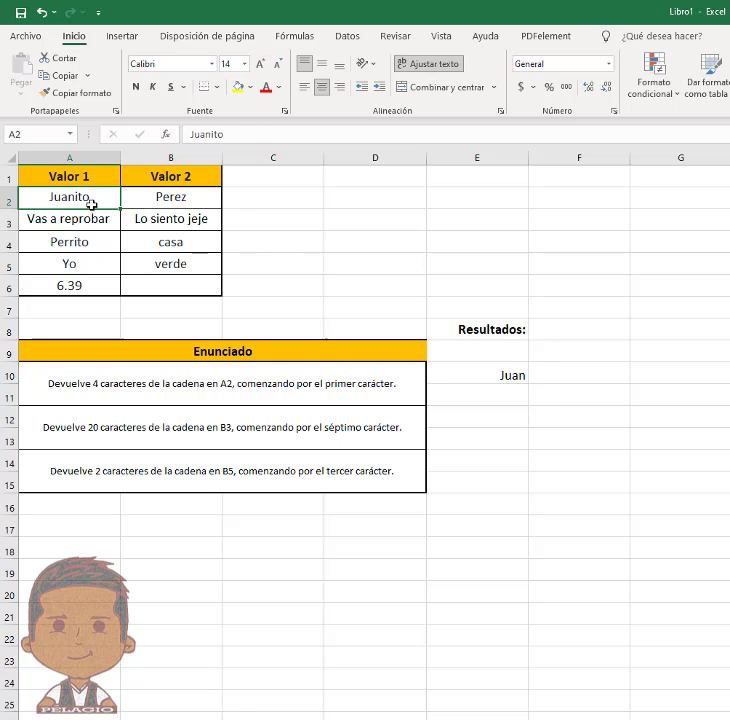
click(456, 381)
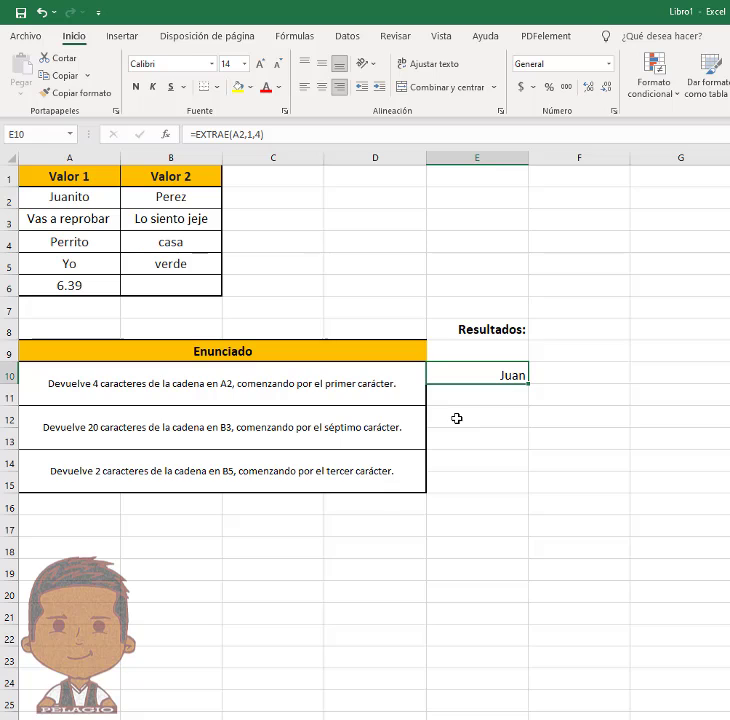
Extract 20 characters of B3 starting from the seventh one in E12 with =EXTRAE(B3,7,20).
click(456, 418)
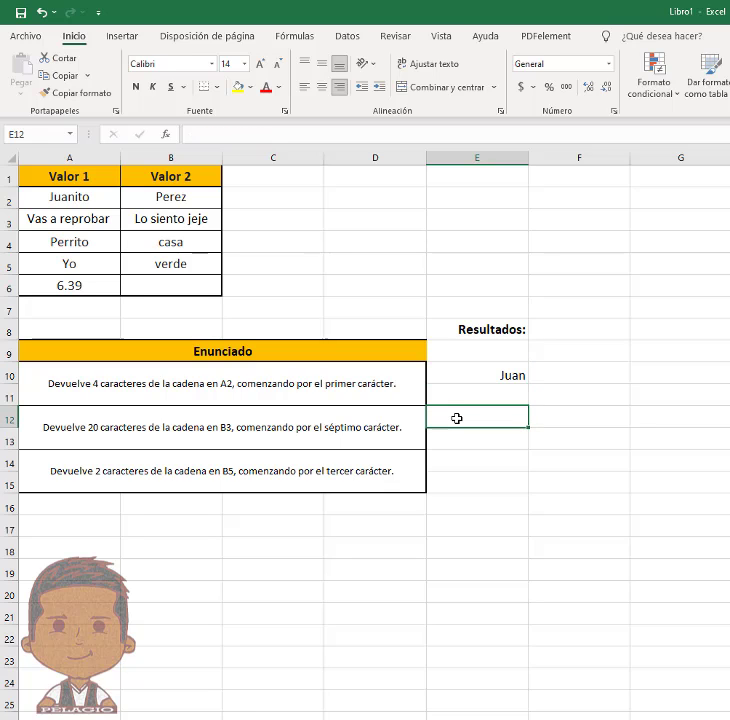
text(=)
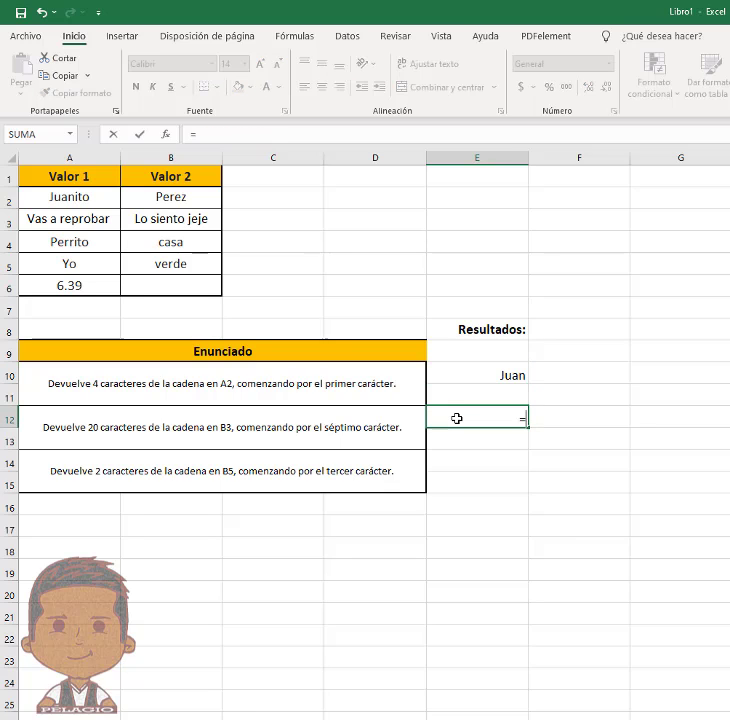
text(EXTRAE()
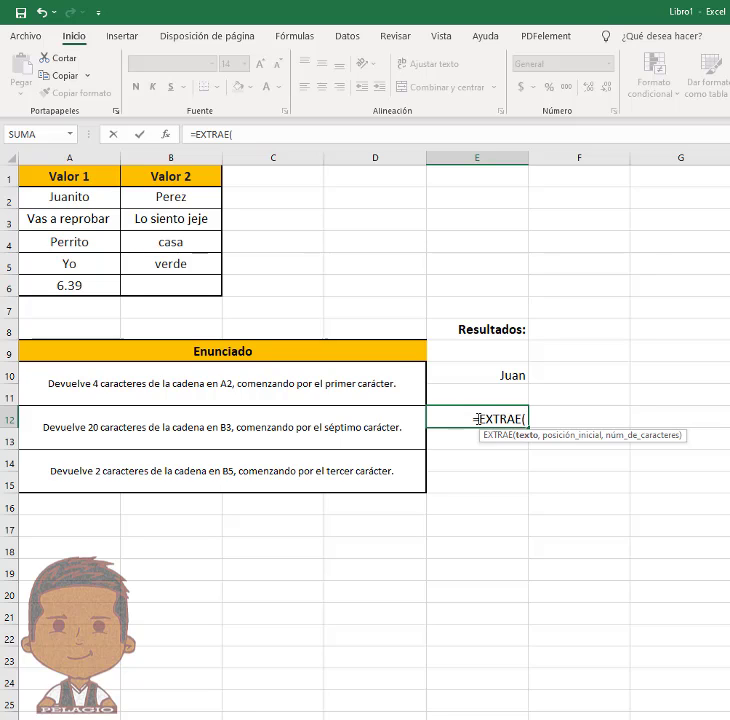
click(177, 222)
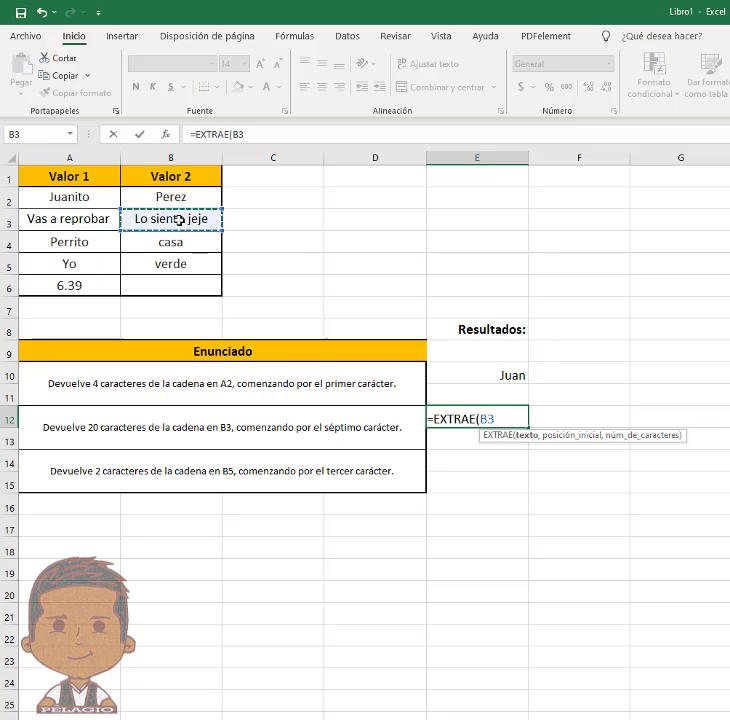
text(,)
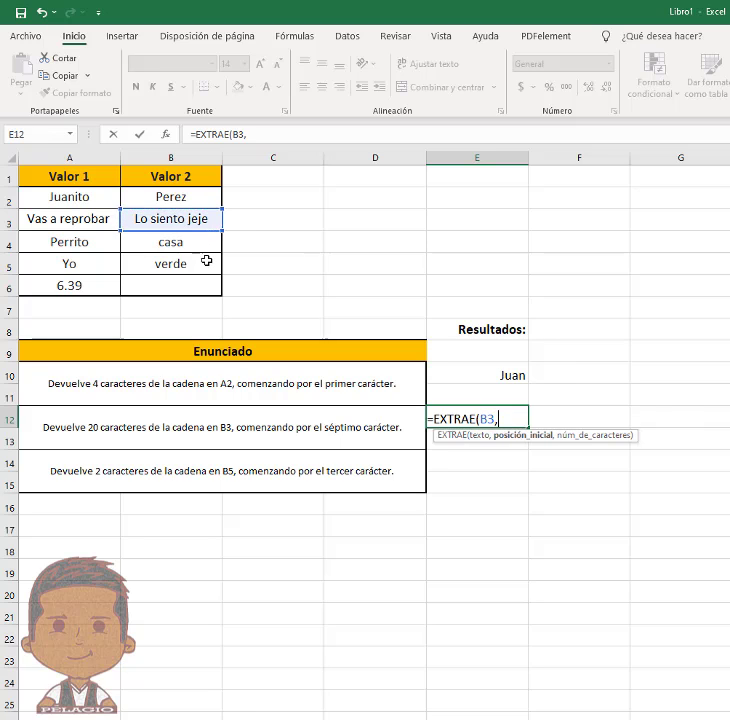
text(7,20)
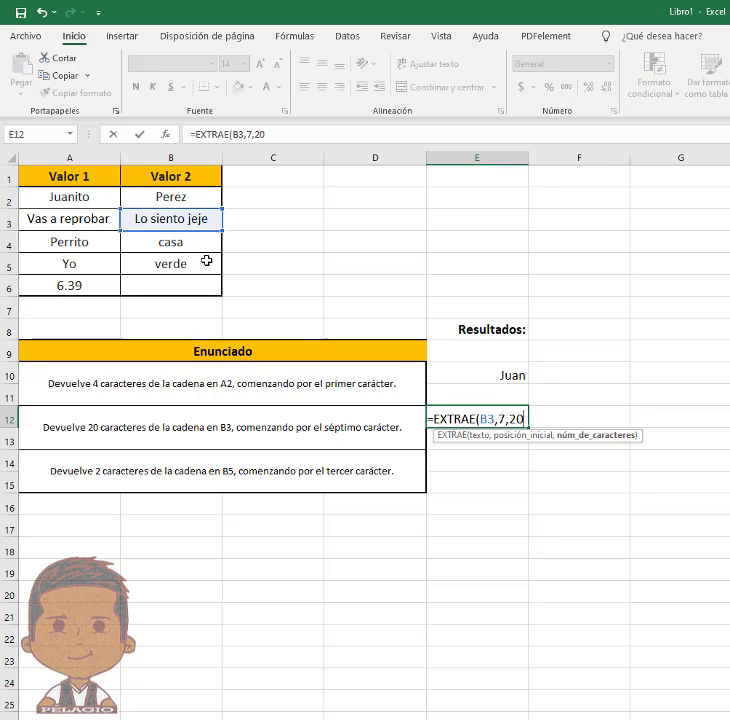
text())
key(Return)
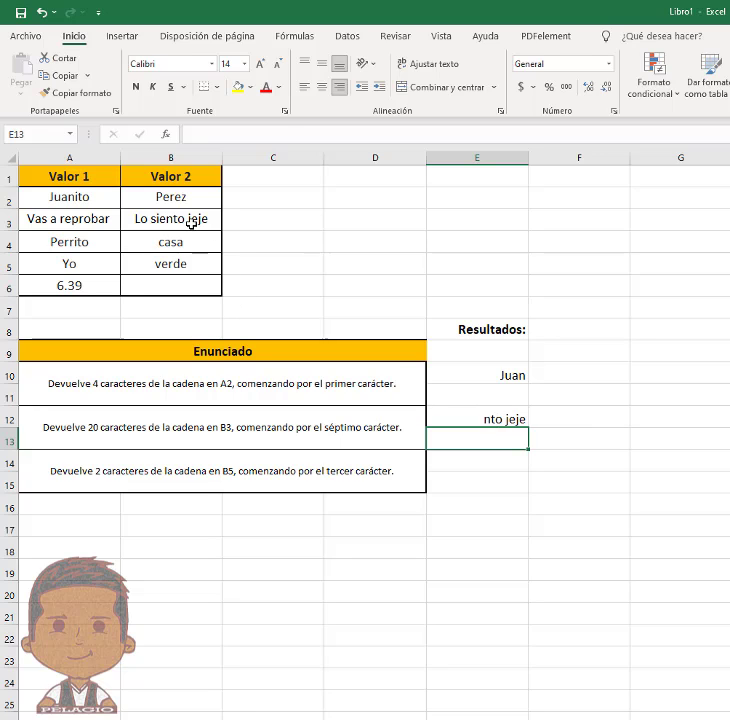
Extract two characters of B5 starting from the third one in E14 with =EXTRAE(B5,3,2).
click(472, 460)
text(=)
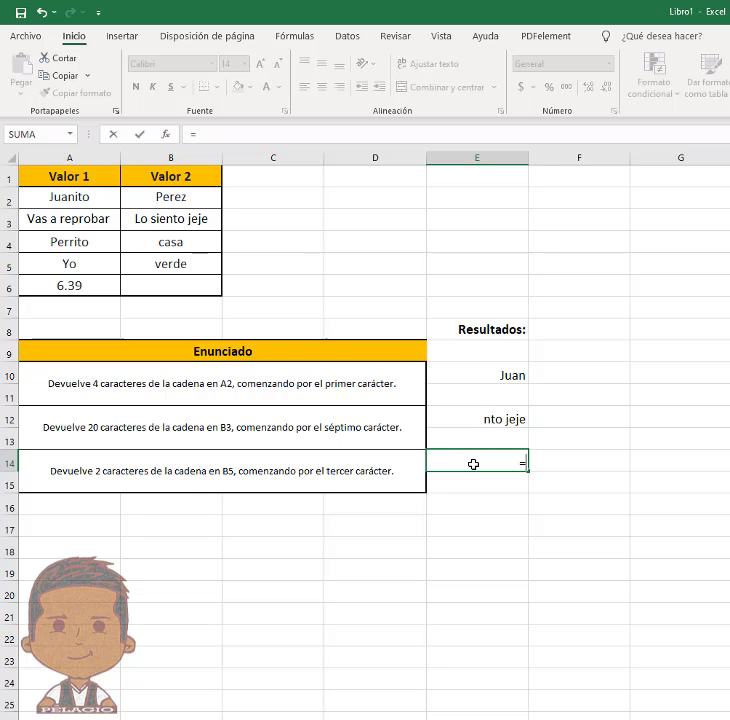
text(EXTRAE()
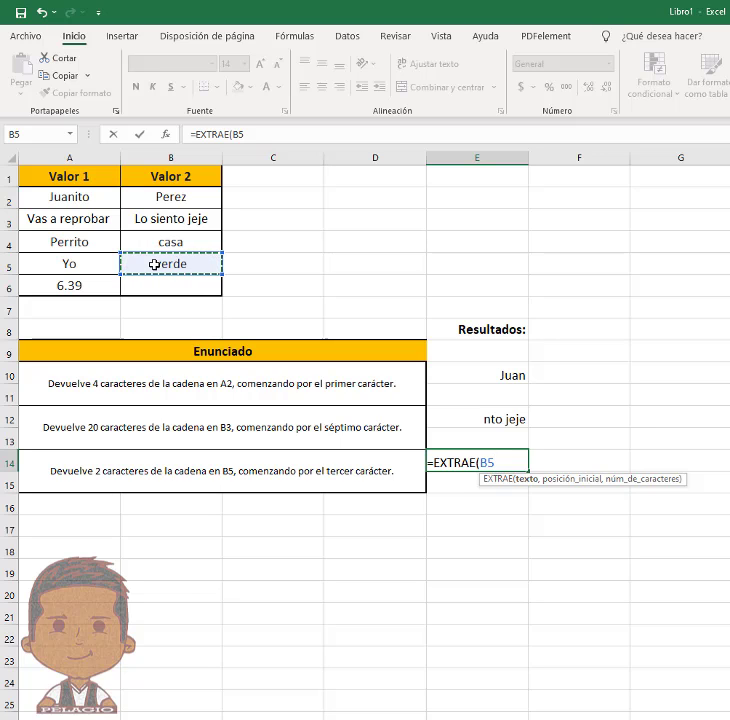
text(,)
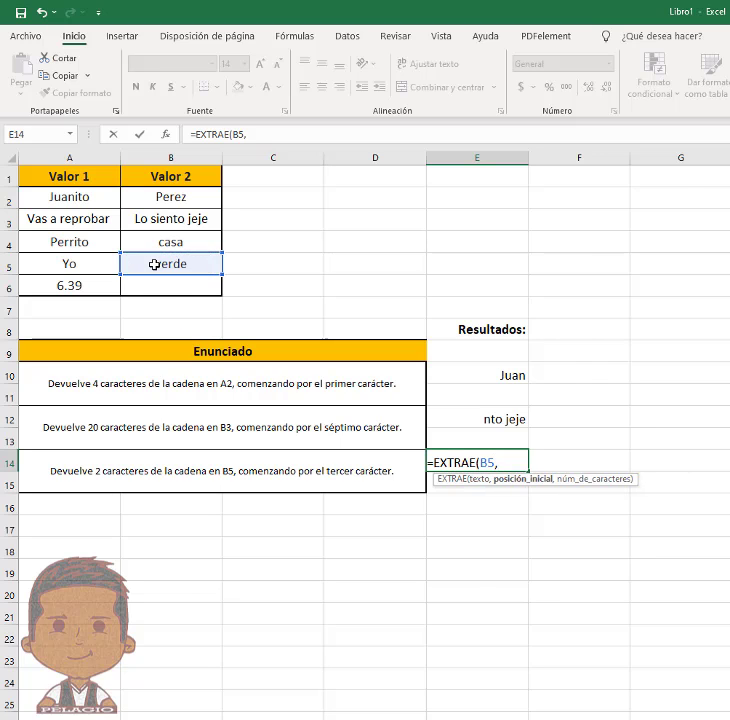
text(3,)
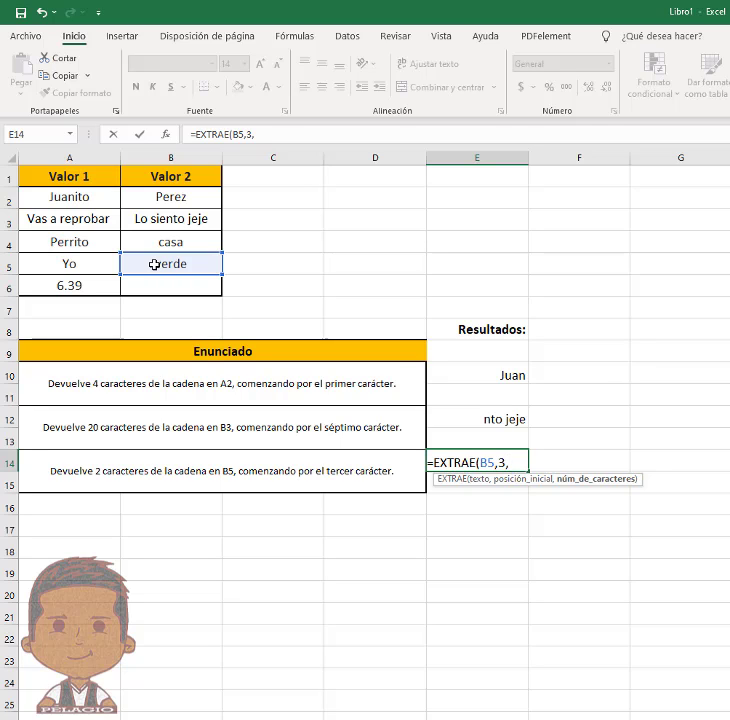
text(2))
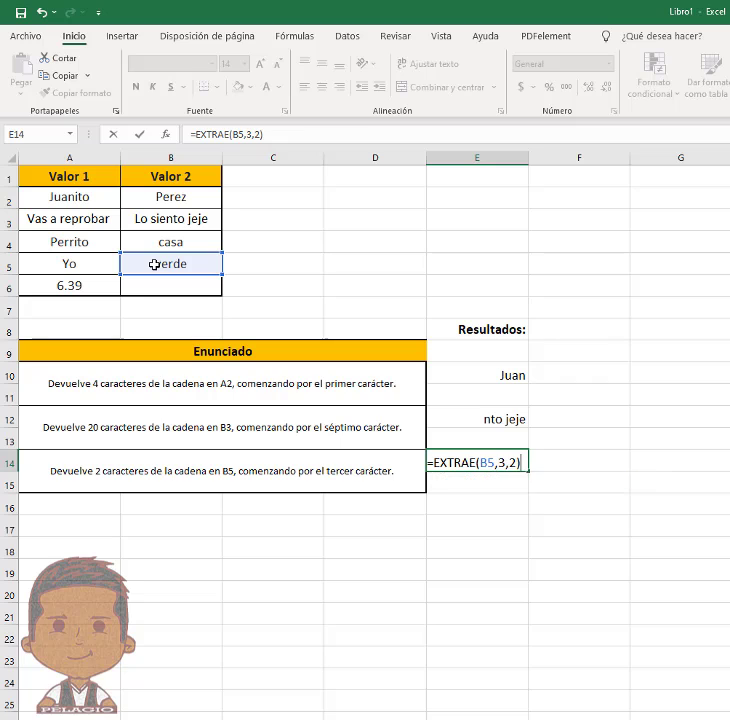
key(Return)
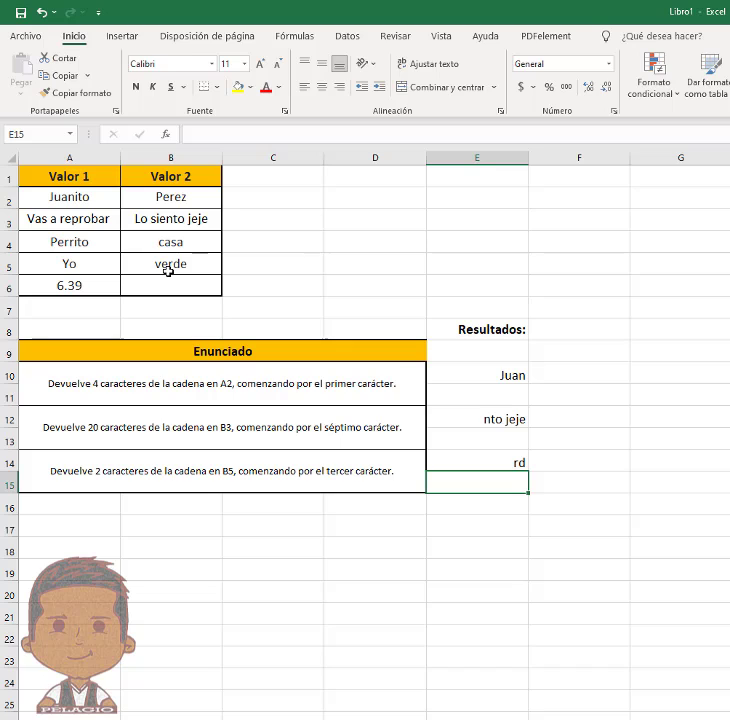
click(544, 456)
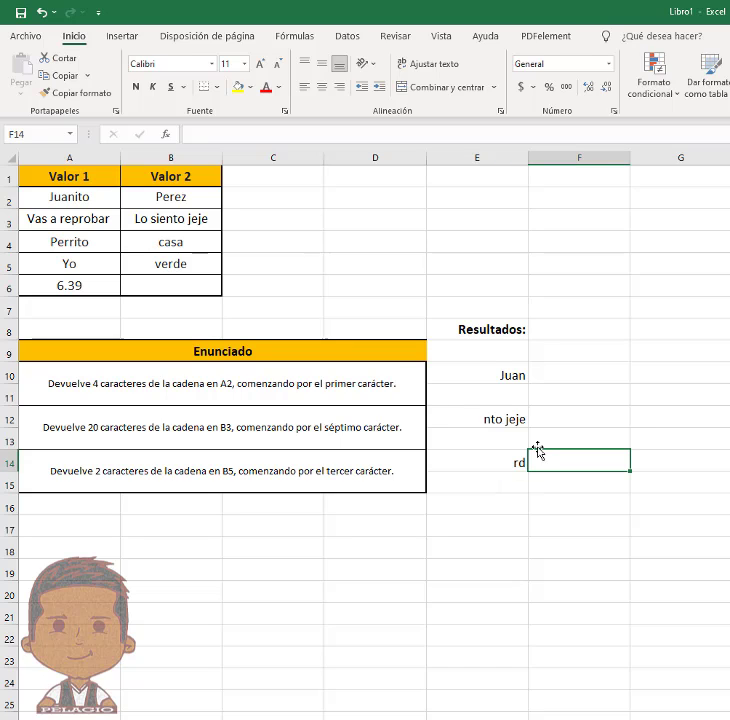